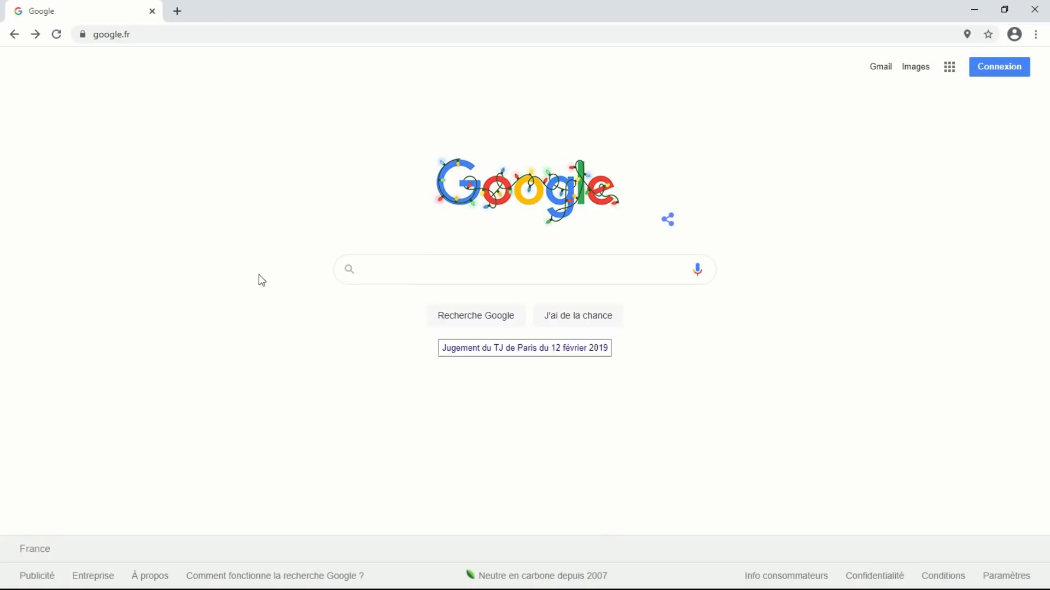
# Step: Search Google Images for "snowflake png"
pyautogui.click(914, 66)
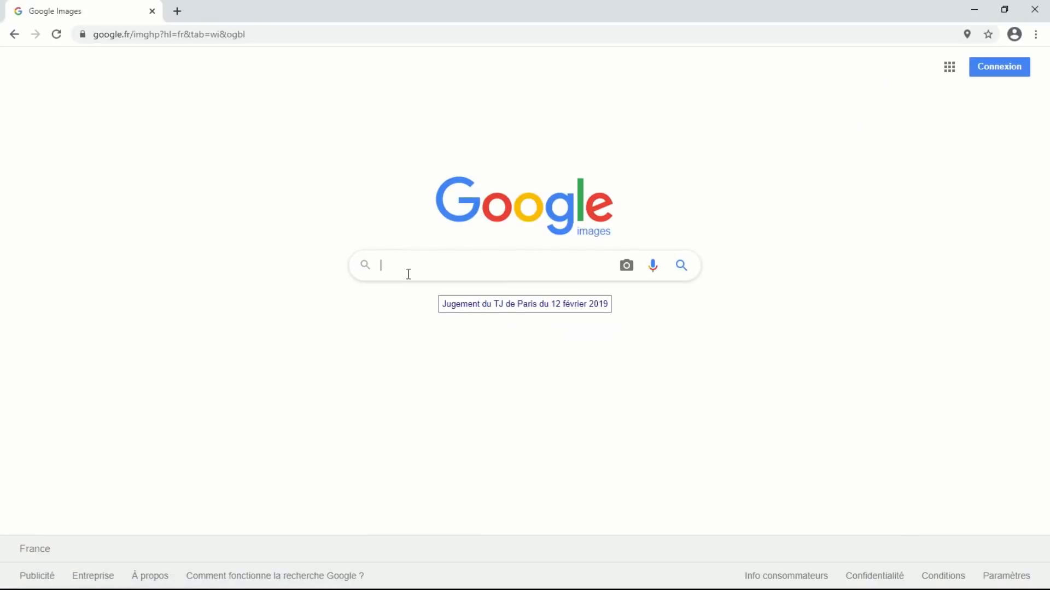
pyautogui.write('snowfl')
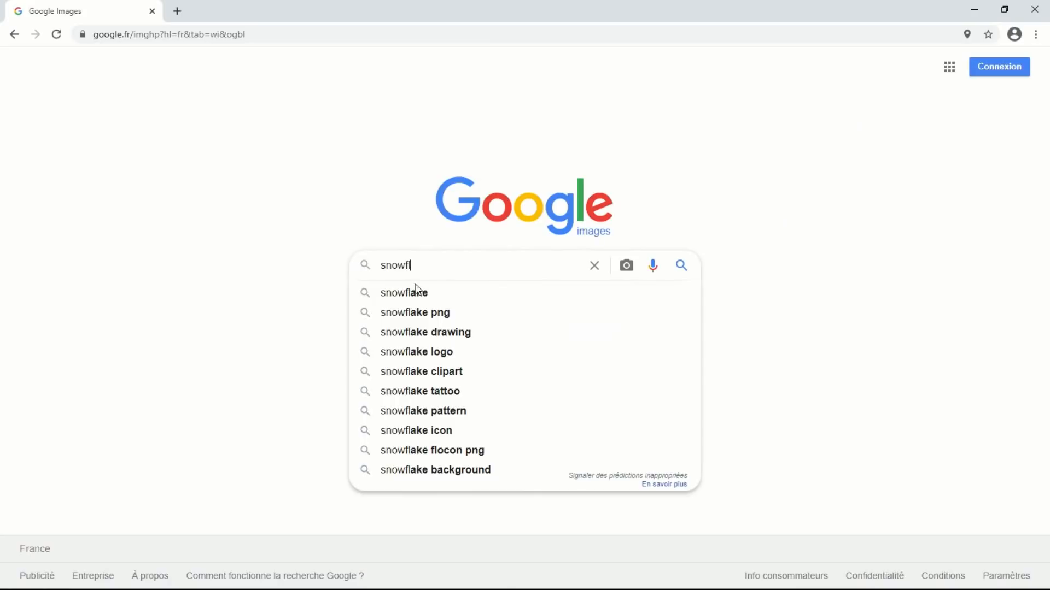
pyautogui.click(427, 319)
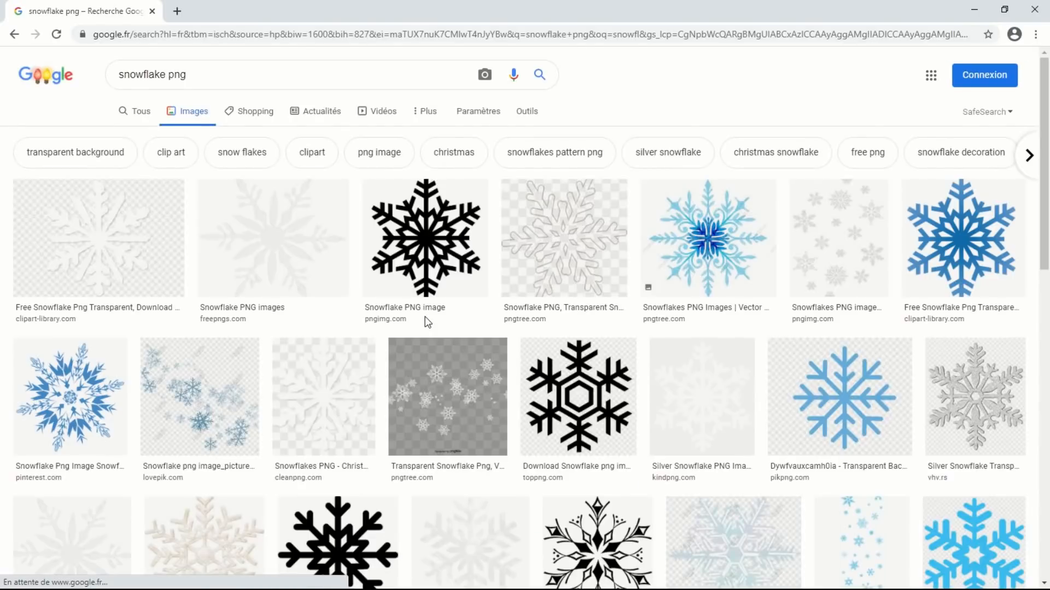
# Step: Open the black pngimg.com snowflake result at full size in its own browser tab and show it
pyautogui.scroll(-3, 850, 358)
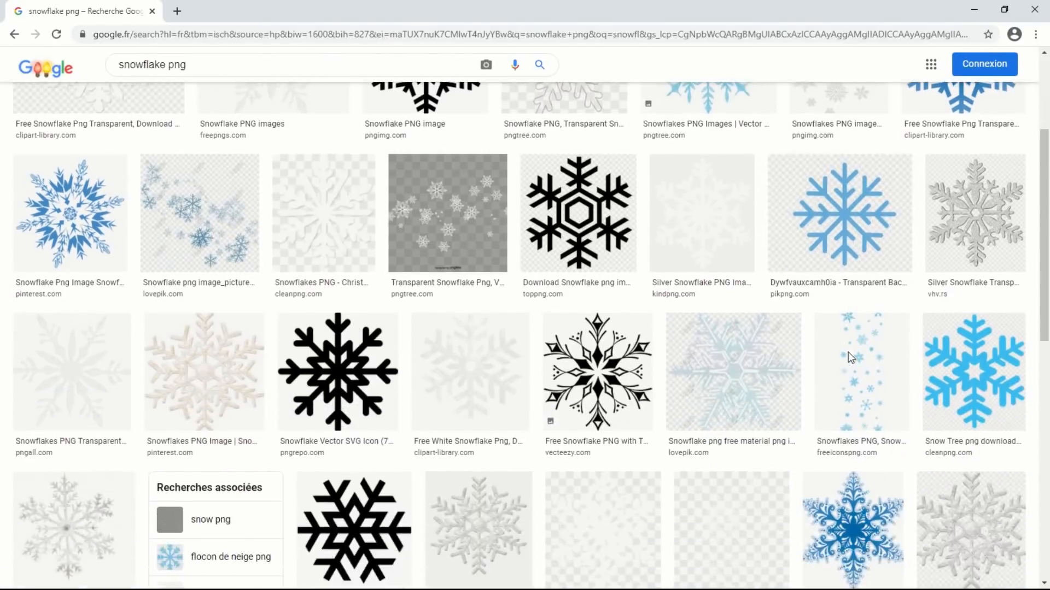
pyautogui.scroll(-1, 848, 358)
pyautogui.scroll(4, 848, 358)
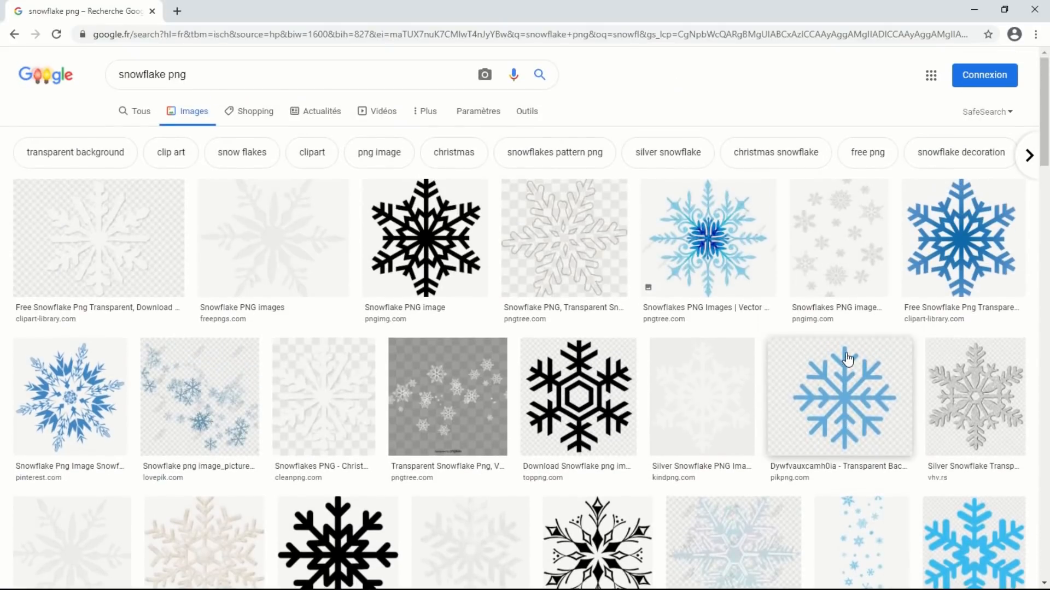
pyautogui.click(425, 265)
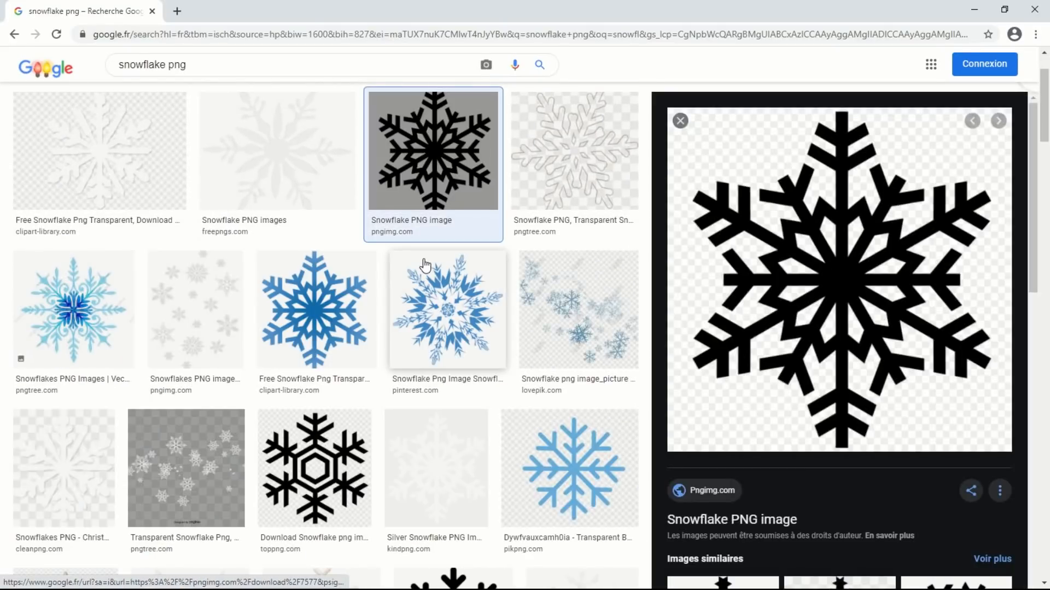
pyautogui.rightClick(742, 316)
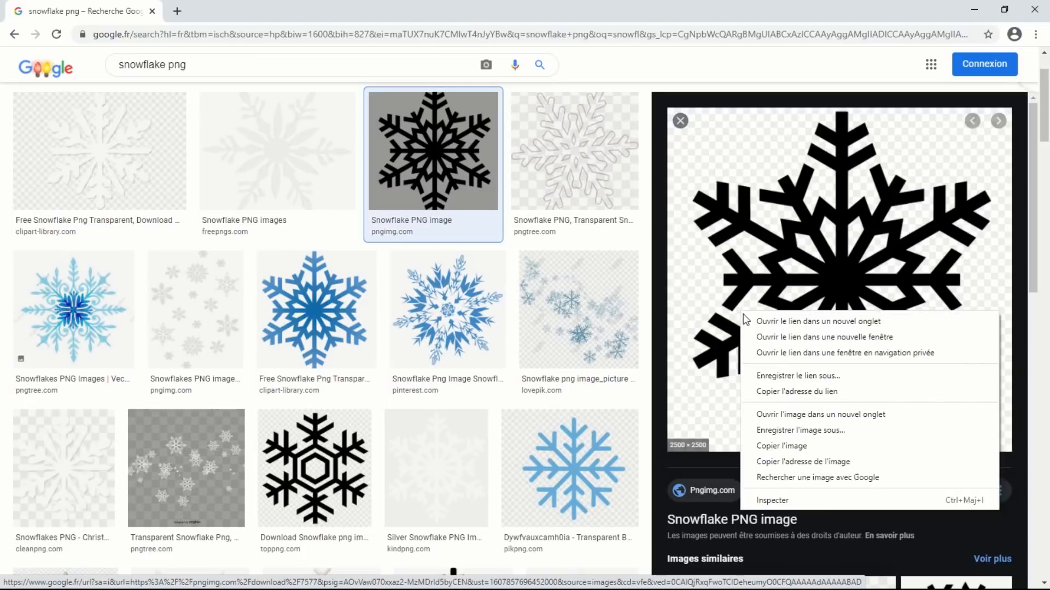
pyautogui.click(798, 413)
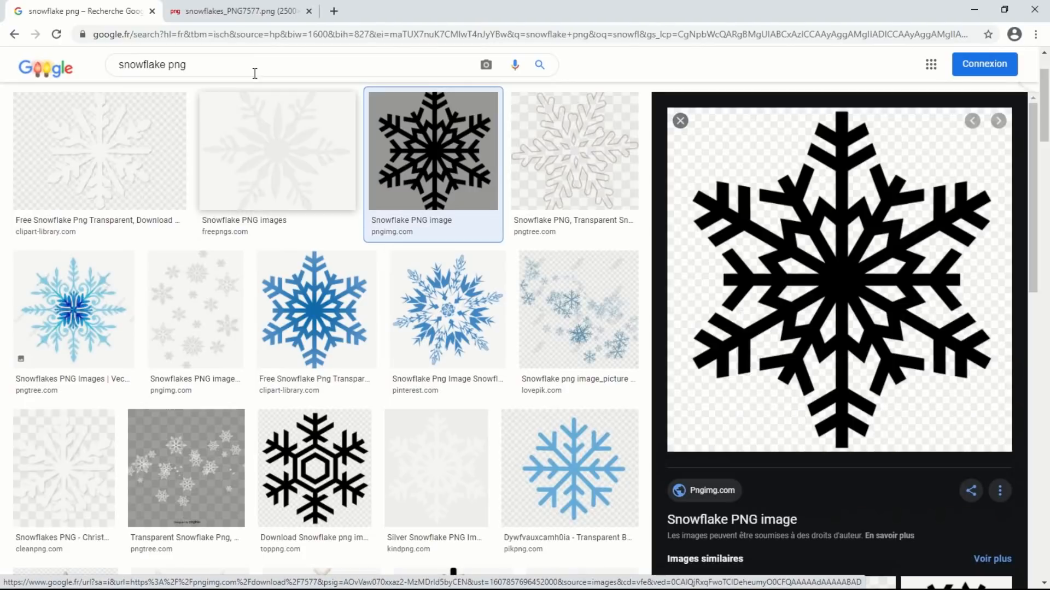
pyautogui.click(236, 10)
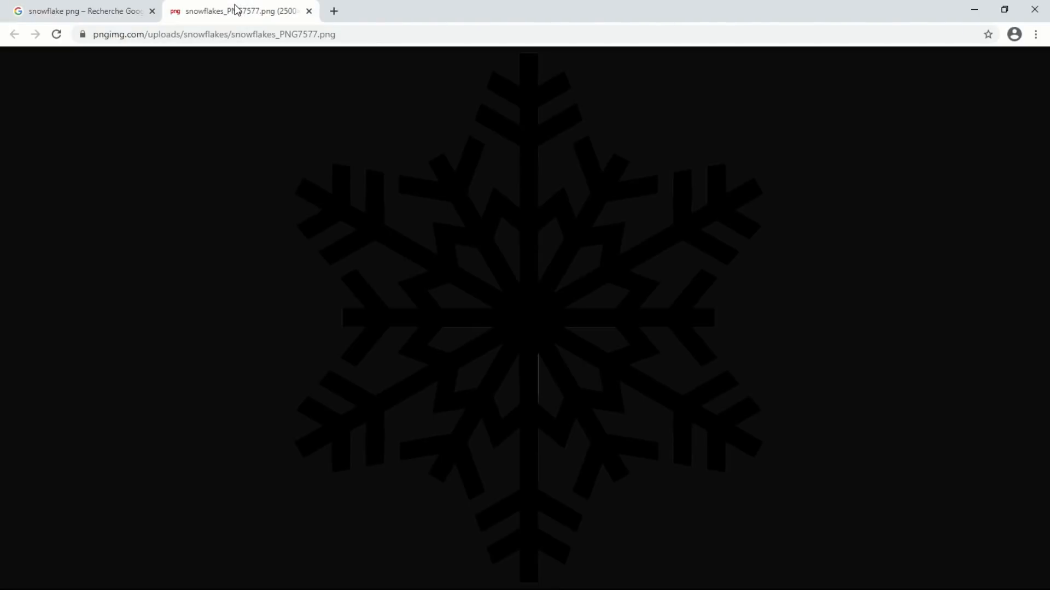
# Step: Save the full-size snowflake image as snowflakes_PNG7577 in PNG format in the project's Images folder
pyautogui.rightClick(434, 267)
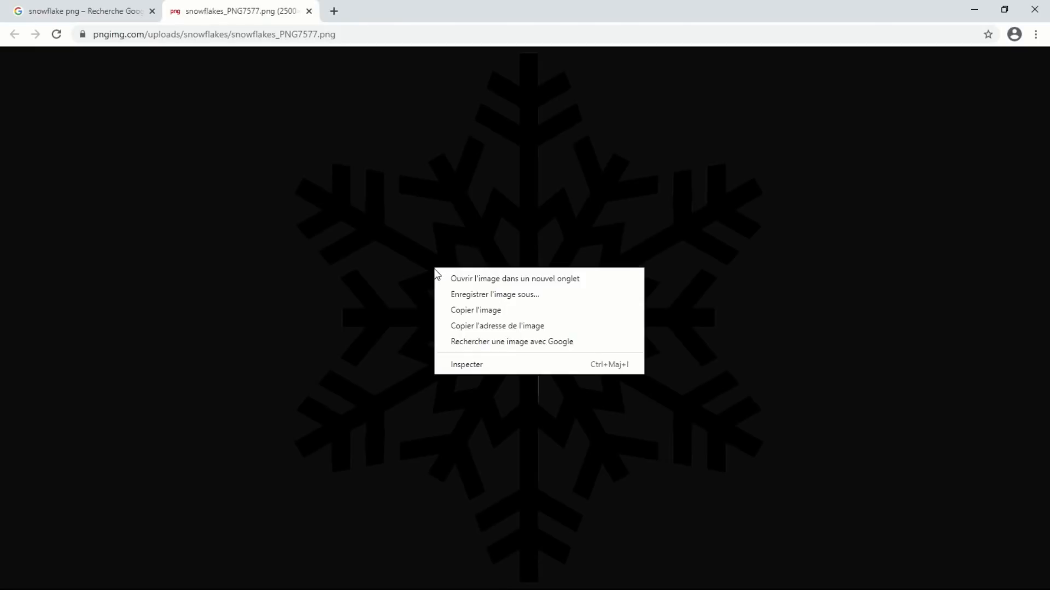
pyautogui.click(476, 295)
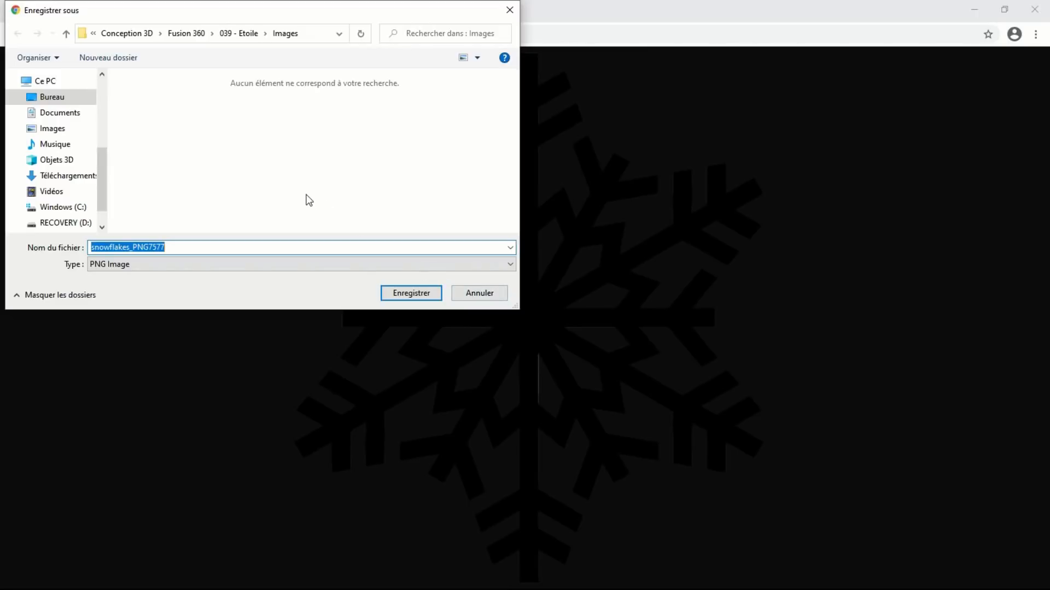
pyautogui.click(407, 293)
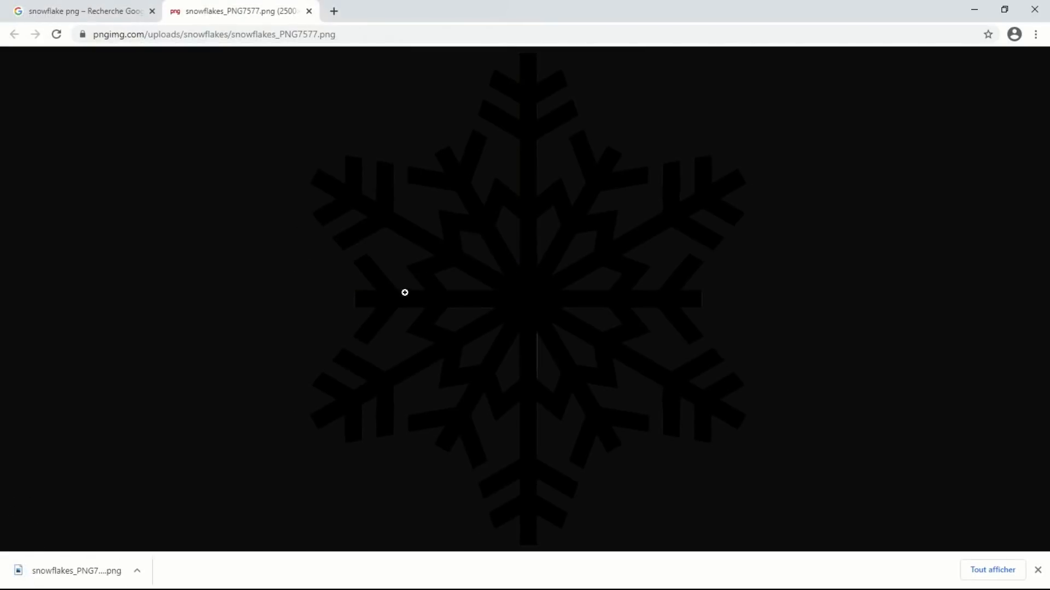
# Step: Switch to Inkscape and import the saved snowflake PNG as an embedded image, with its resolution taken from the file
pyautogui.hotkey('alt', 'Tab')
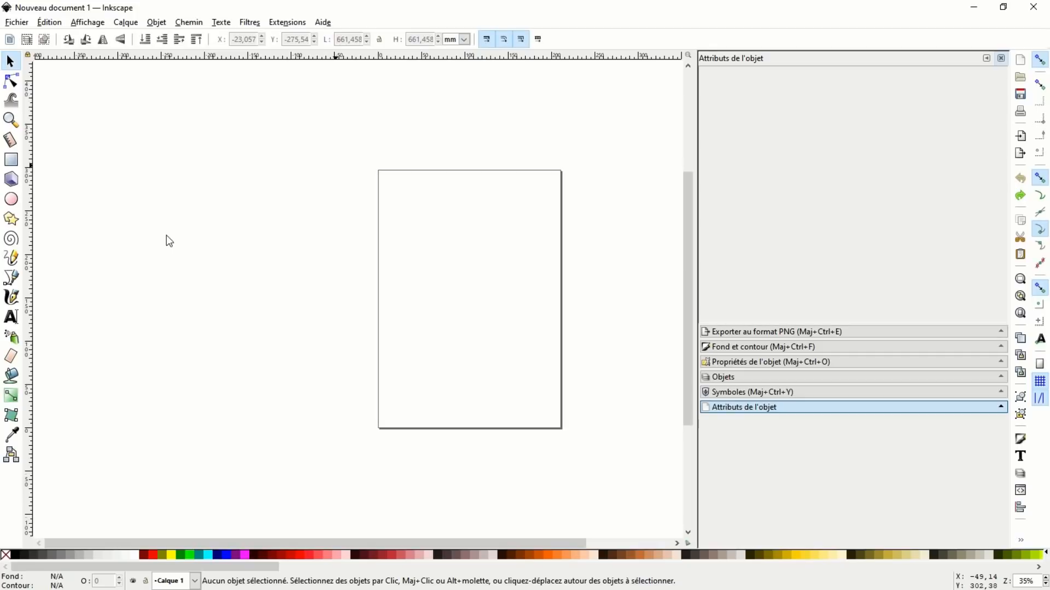
pyautogui.click(26, 24)
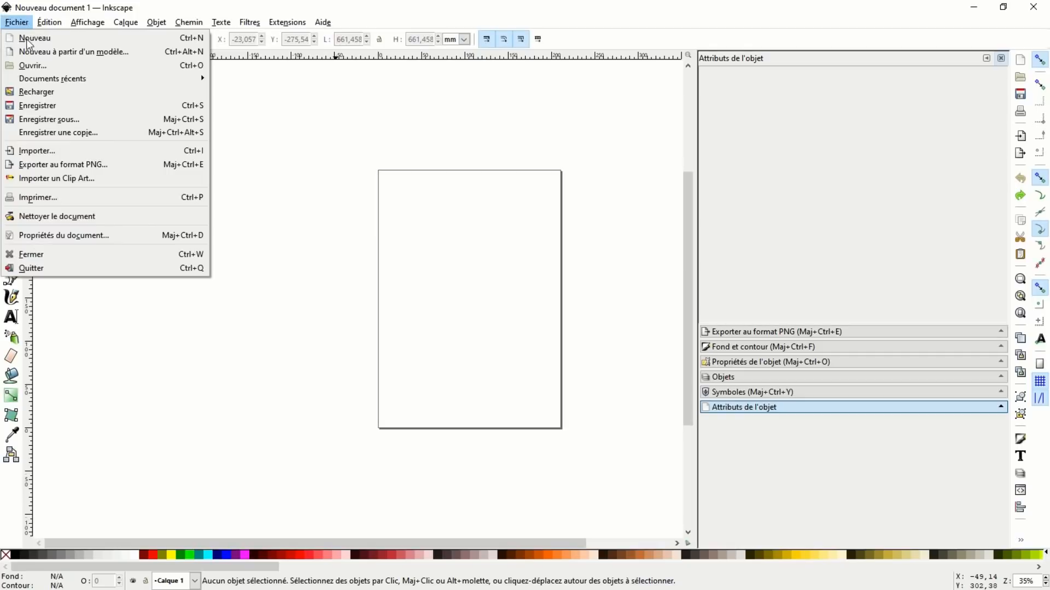
pyautogui.click(43, 146)
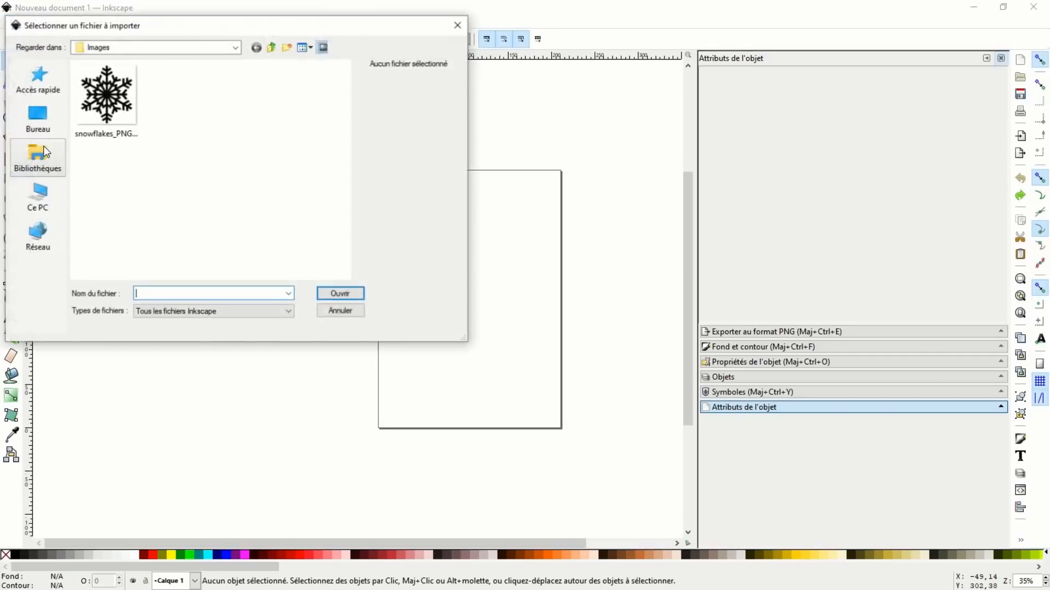
pyautogui.click(106, 99)
pyautogui.doubleClick(105, 101)
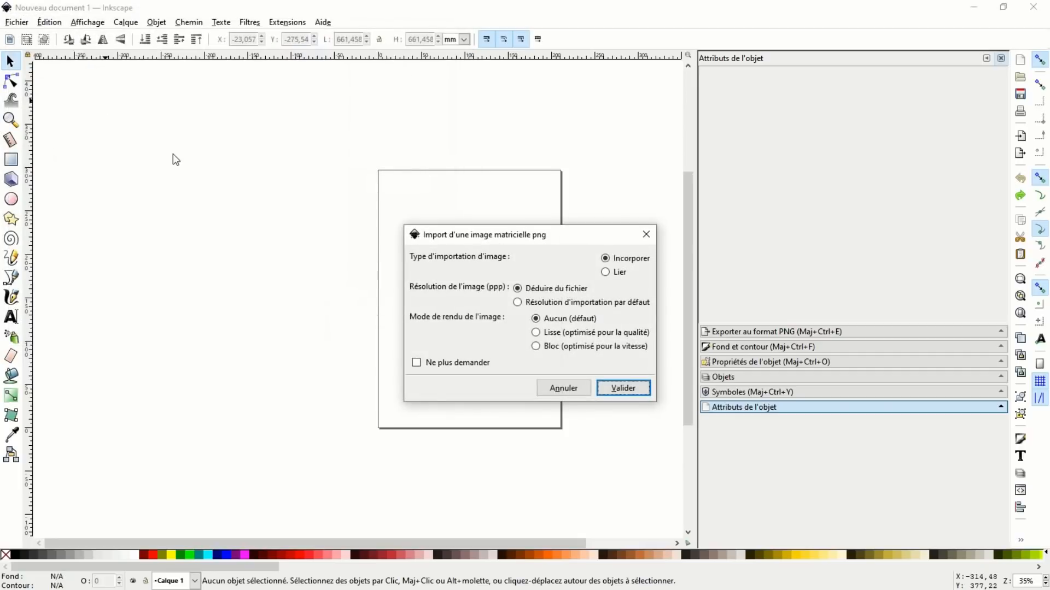
pyautogui.click(611, 389)
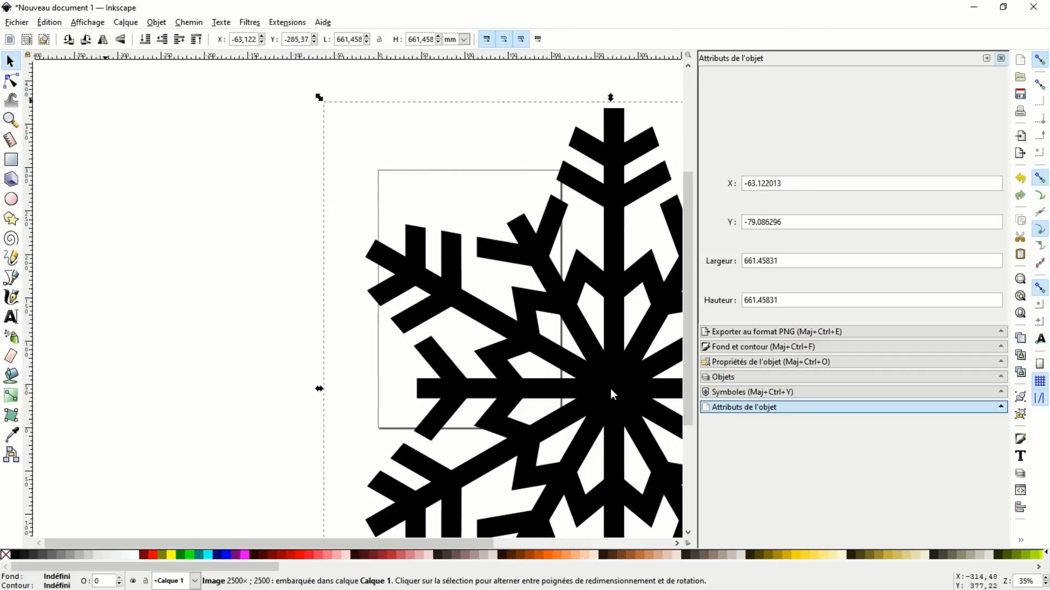
# Step: Move the imported snowflake image toward the left of the canvas and set its width and height to 180 mm
pyautogui.moveTo(596, 372); pyautogui.dragTo(361, 322)
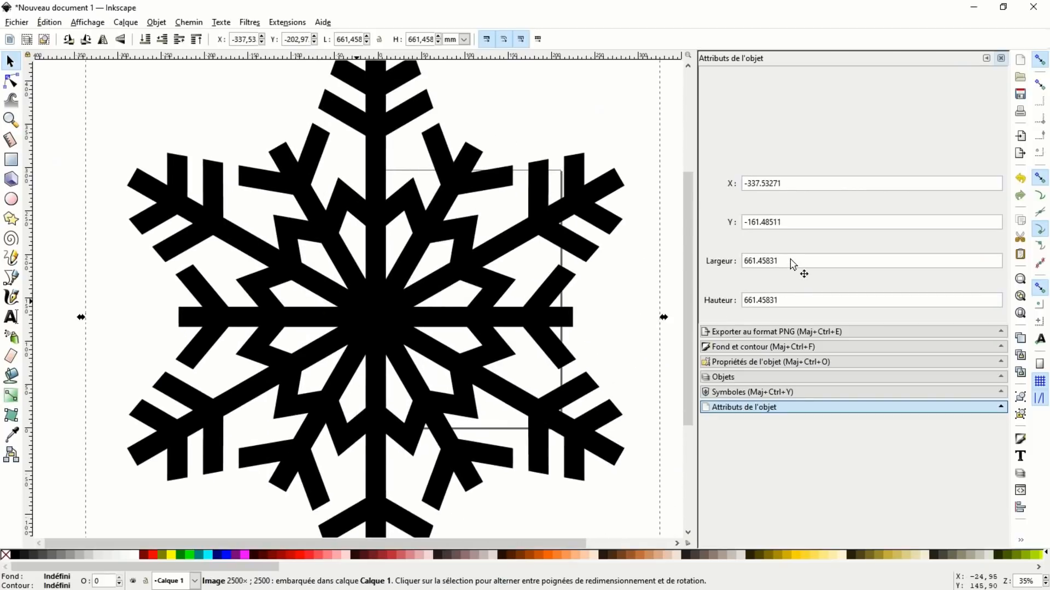
pyautogui.moveTo(792, 264); pyautogui.dragTo(717, 262)
pyautogui.write('180')
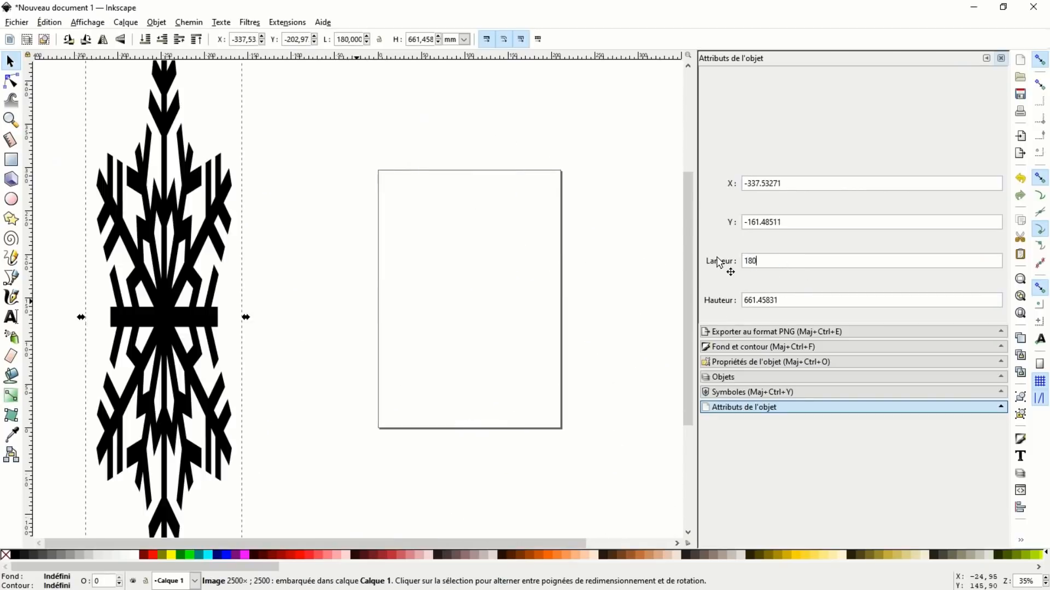
pyautogui.moveTo(787, 302); pyautogui.dragTo(732, 305)
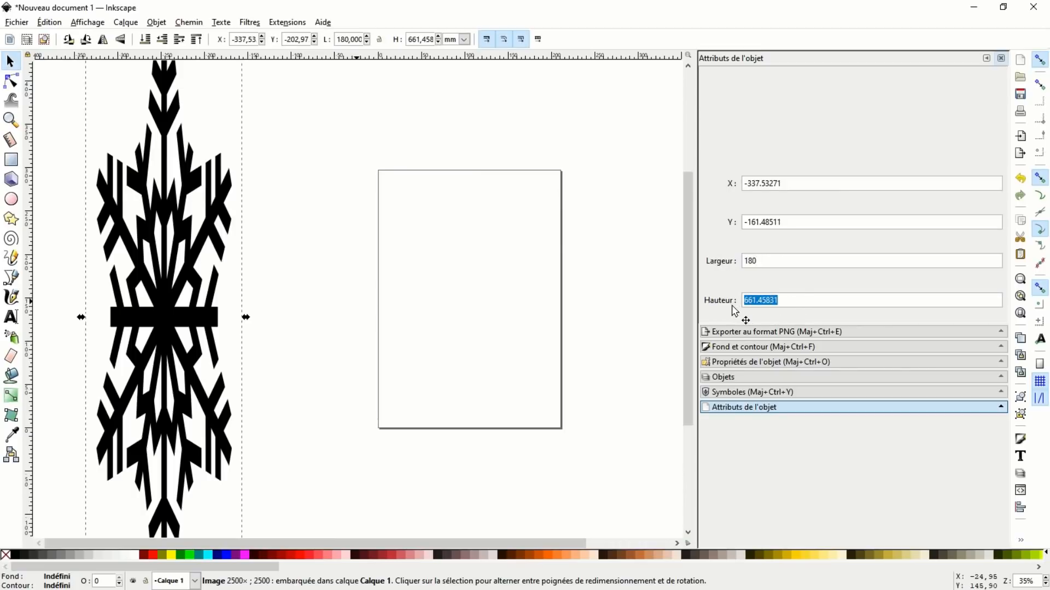
pyautogui.write('180')
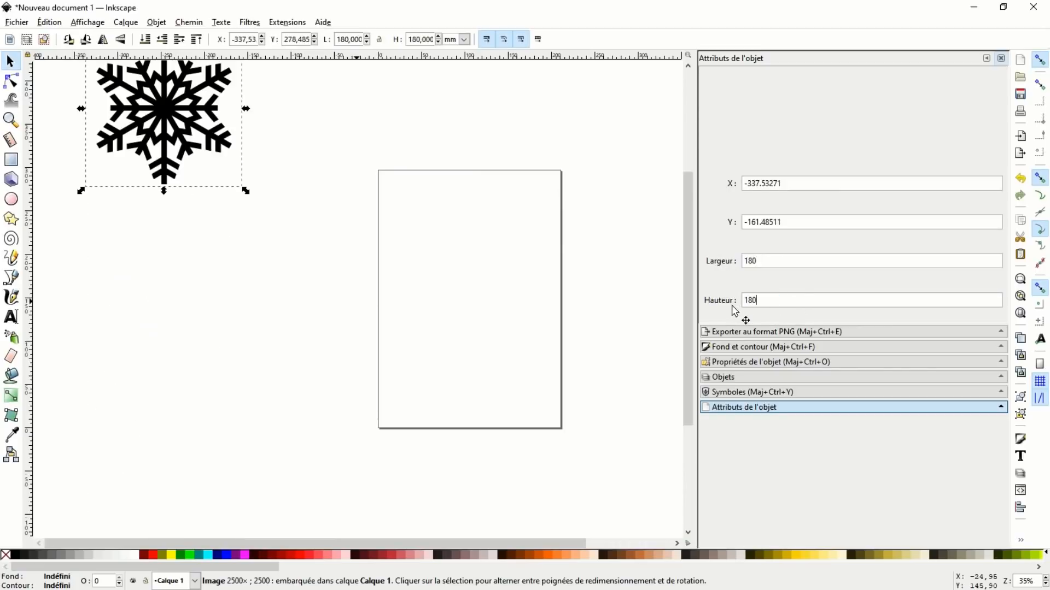
pyautogui.click(282, 272)
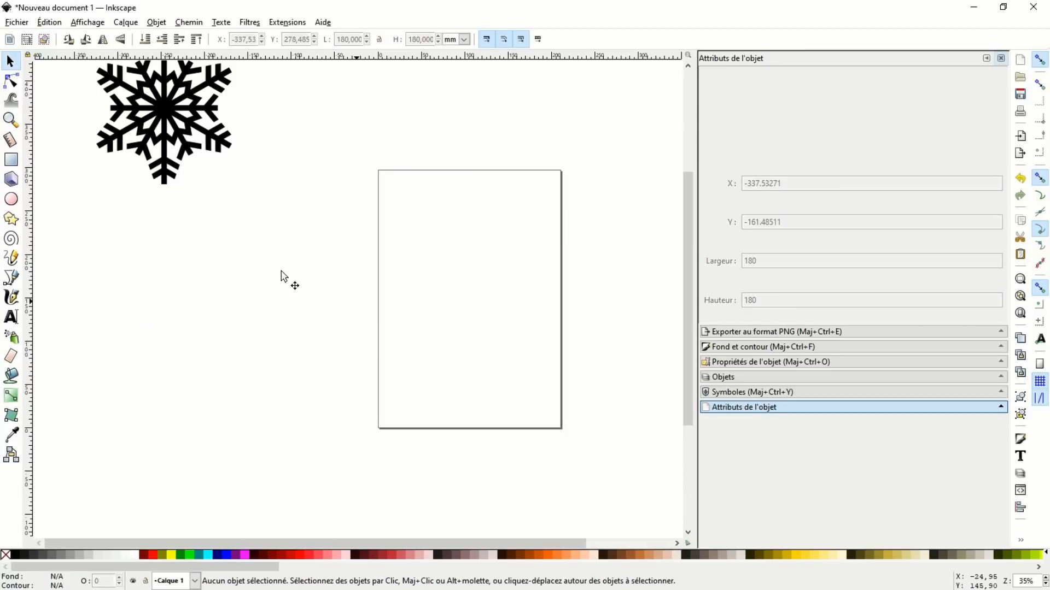
# Step: Trace the snowflake bitmap in a single pass with a brightness threshold of 0.450, and move the traced path right beside the original
pyautogui.moveTo(266, 218); pyautogui.dragTo(76, 60)
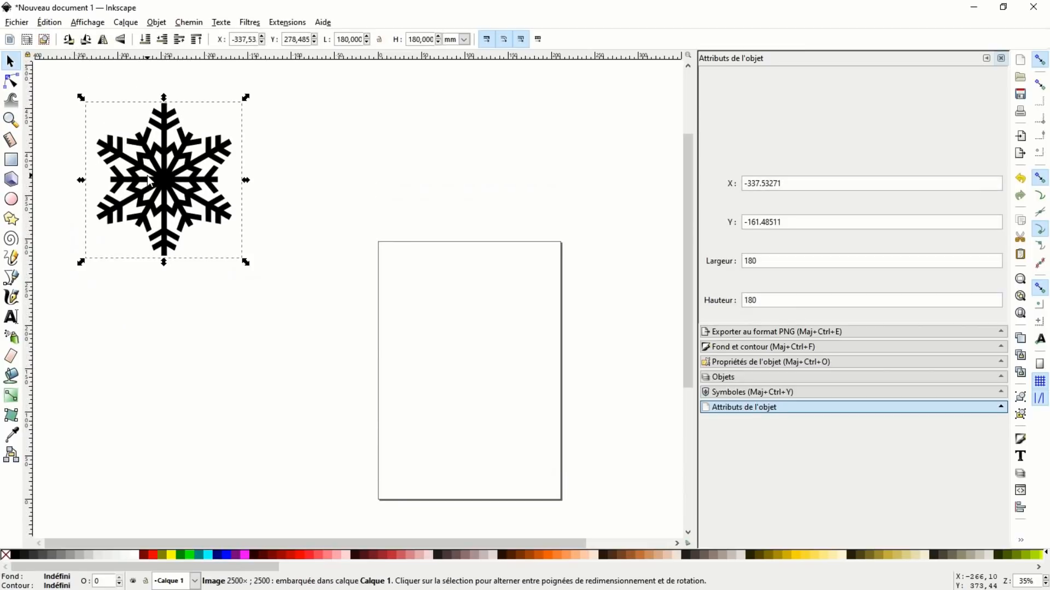
pyautogui.click(192, 23)
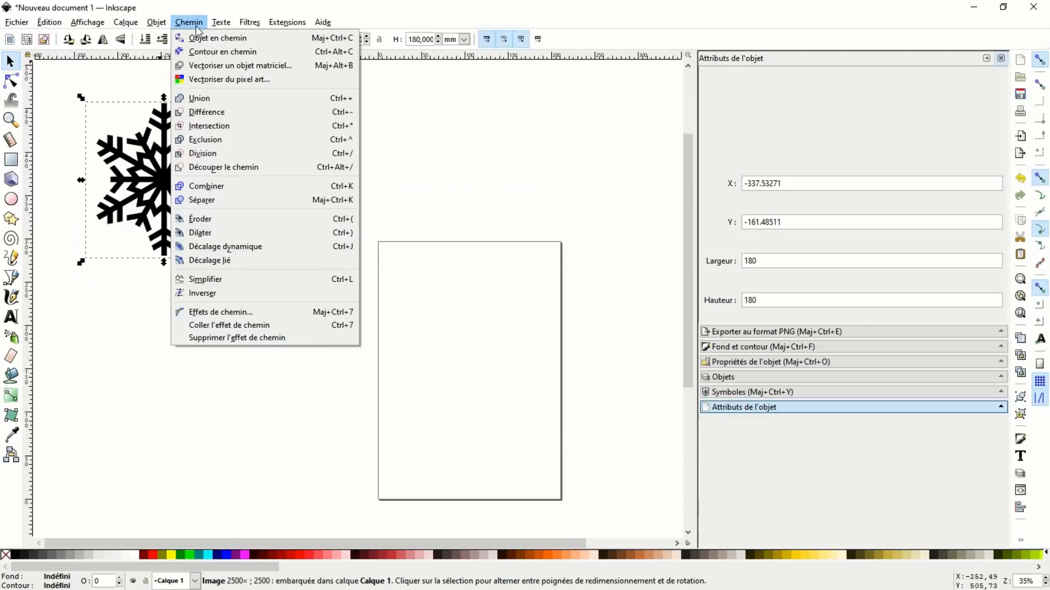
pyautogui.click(234, 65)
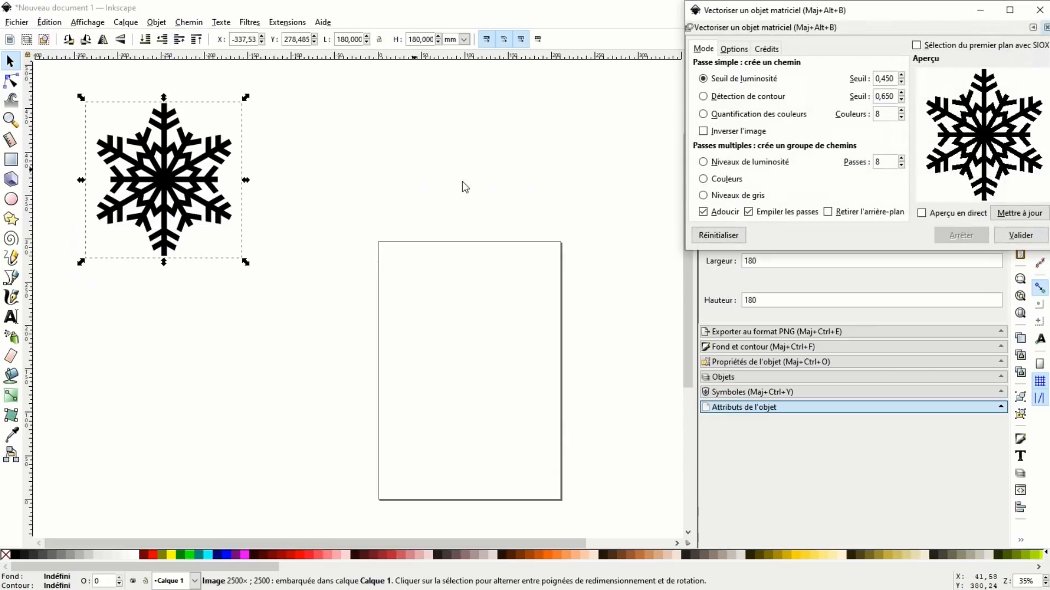
pyautogui.click(1010, 235)
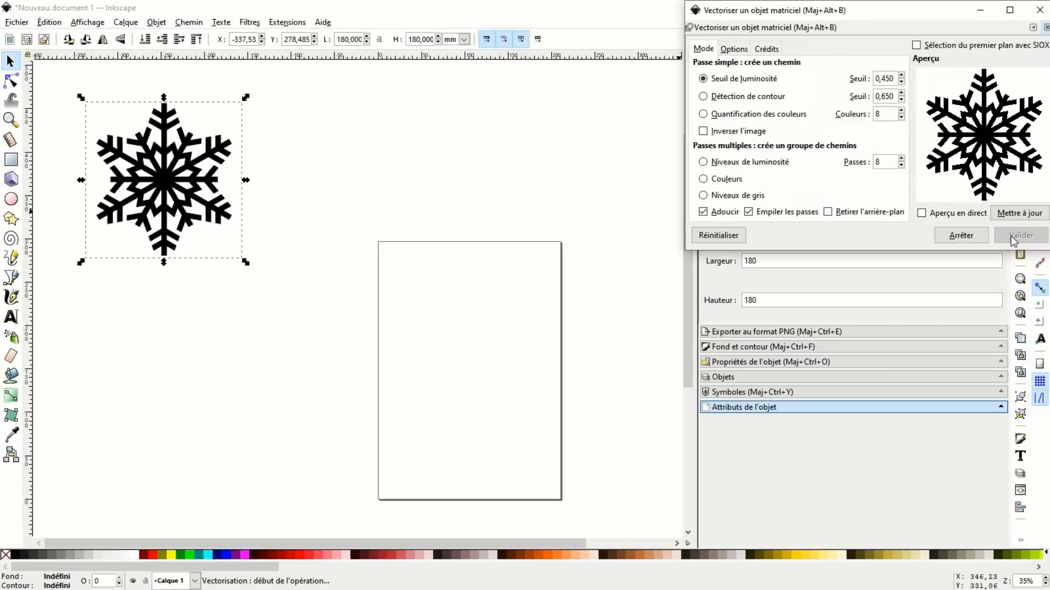
pyautogui.moveTo(160, 180); pyautogui.dragTo(309, 182)
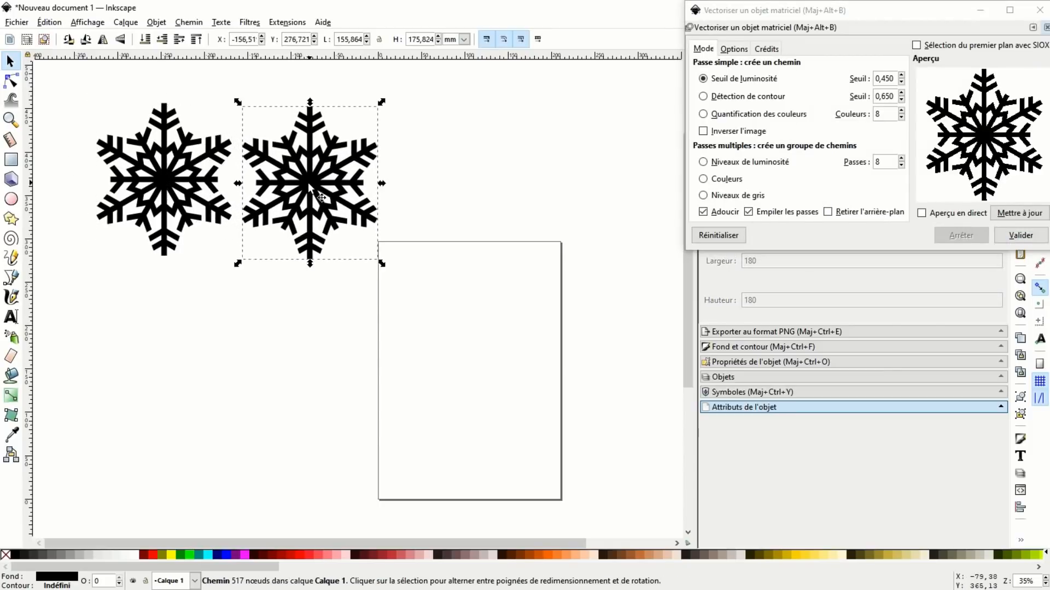
# Step: Compare the edge sharpness of the traced vector snowflake with that of the original bitmap at high magnification
pyautogui.click(212, 241)
pyautogui.keyDown('ctrl'); pyautogui.scroll(5, 212, 241); pyautogui.keyUp('ctrl')
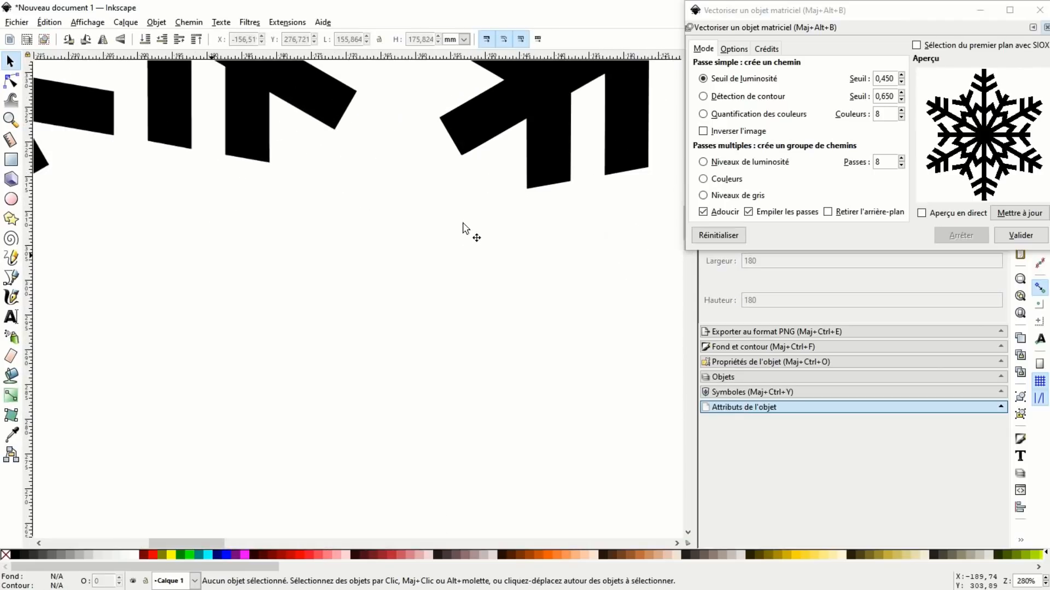
pyautogui.keyDown('ctrl'); pyautogui.scroll(1, 322, 317); pyautogui.keyUp('ctrl')
pyautogui.keyDown('ctrl'); pyautogui.scroll(3, 307, 325); pyautogui.keyUp('ctrl')
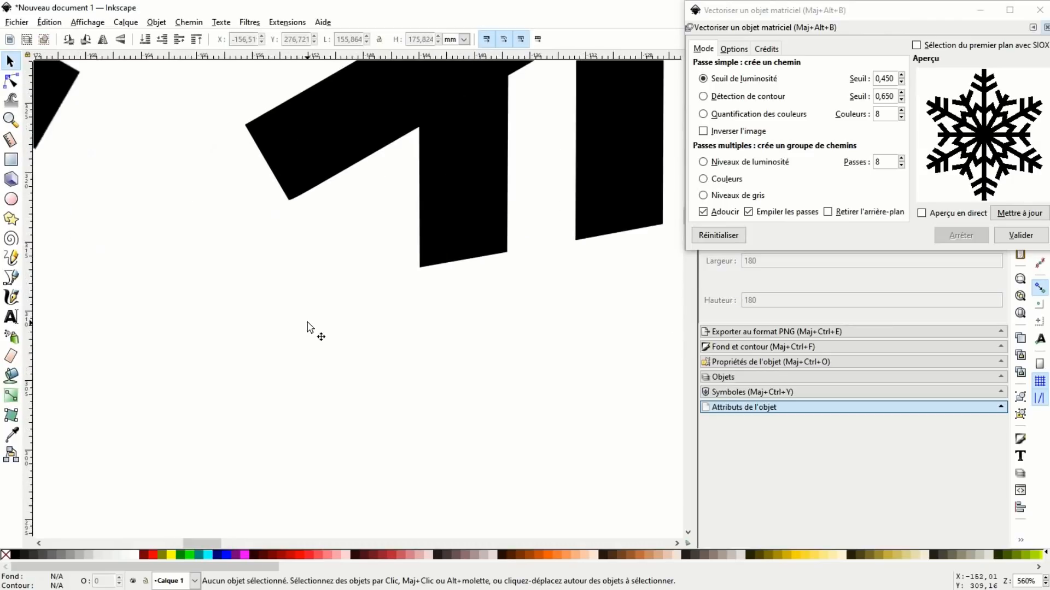
pyautogui.keyDown('ctrl'); pyautogui.scroll(2, 322, 309); pyautogui.keyUp('ctrl')
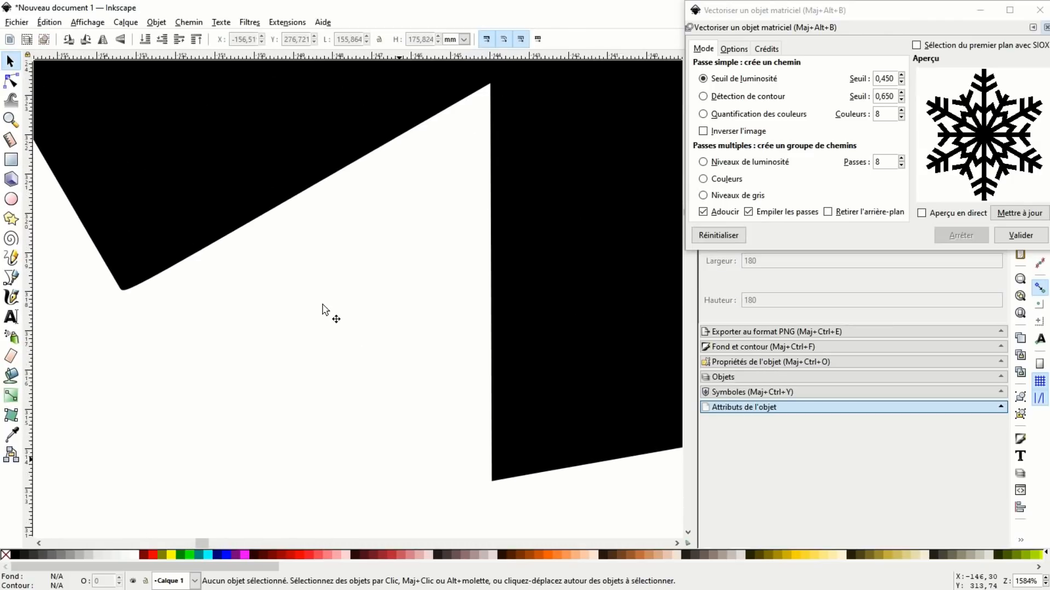
pyautogui.keyDown('ctrl'); pyautogui.scroll(-6, 322, 310); pyautogui.keyUp('ctrl')
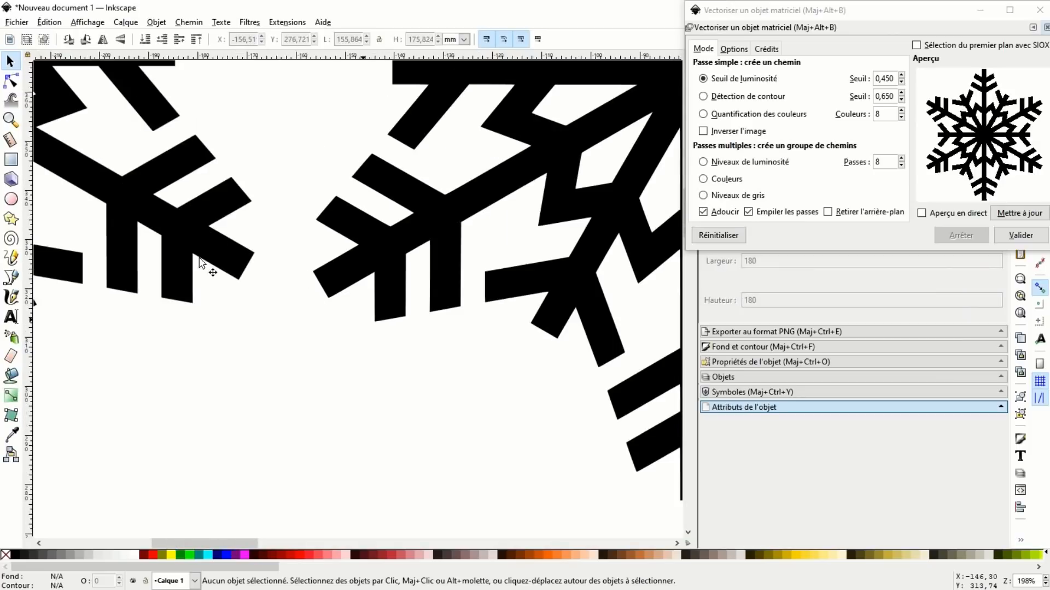
pyautogui.keyDown('ctrl'); pyautogui.scroll(3, 203, 263); pyautogui.keyUp('ctrl')
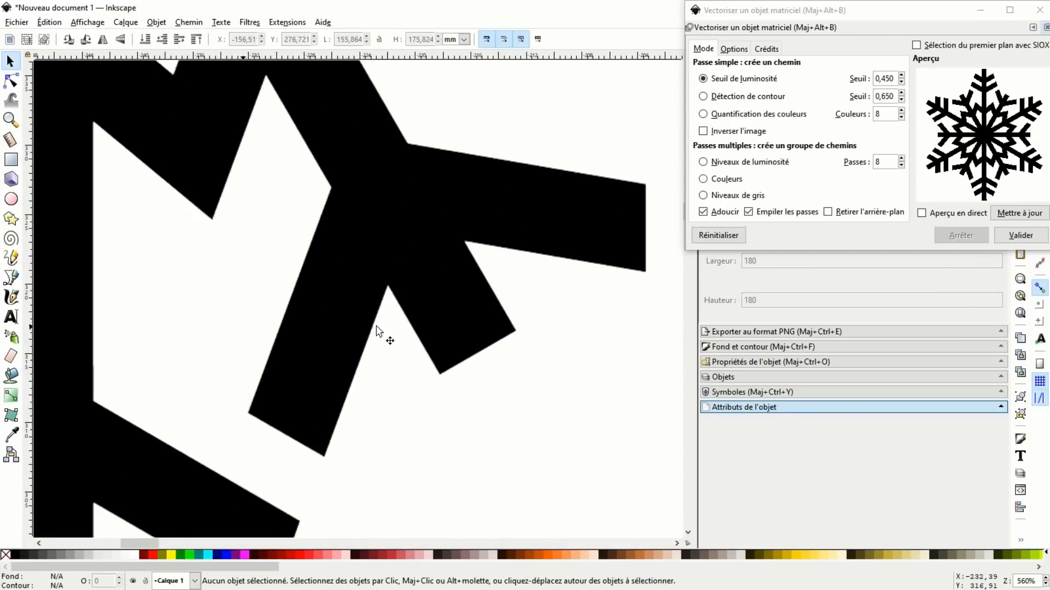
pyautogui.keyDown('ctrl'); pyautogui.scroll(4, 376, 331); pyautogui.keyUp('ctrl')
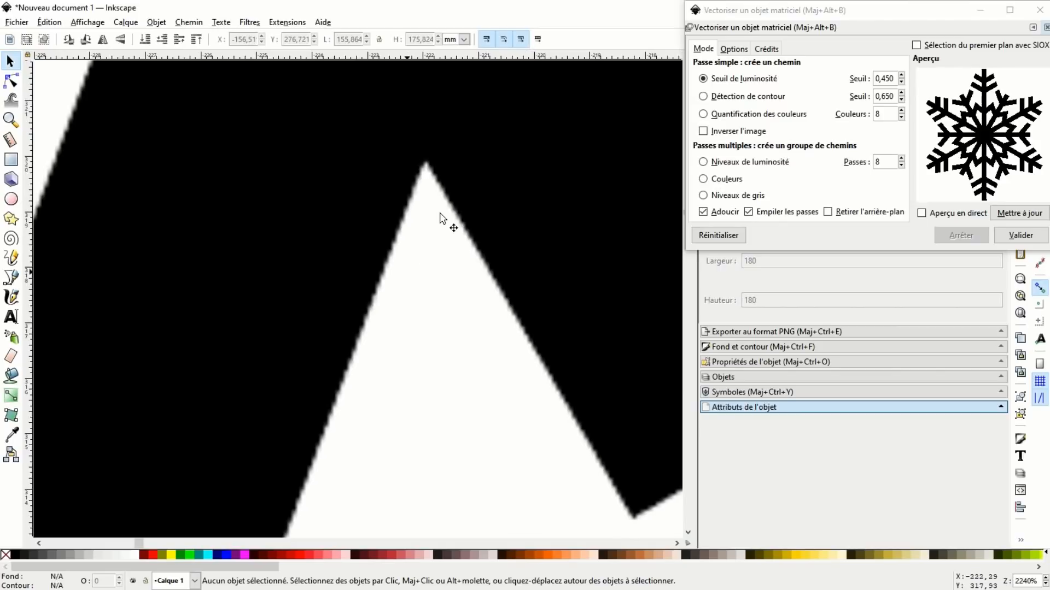
pyautogui.moveTo(440, 217); pyautogui.dragTo(366, 335, button='middle')
pyautogui.keyDown('ctrl'); pyautogui.scroll(1, 366, 334); pyautogui.keyUp('ctrl')
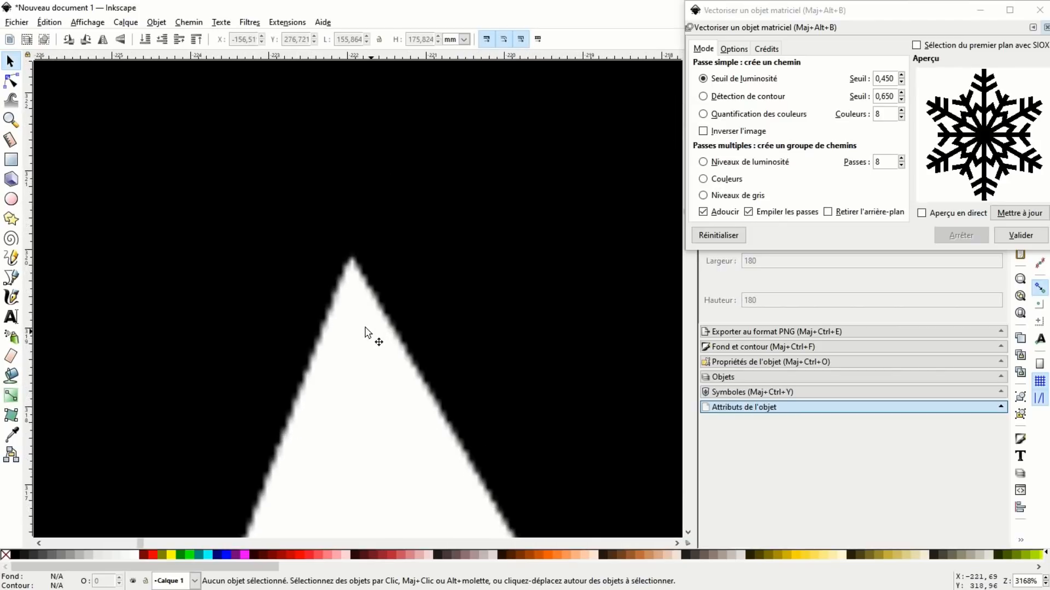
pyautogui.keyDown('ctrl'); pyautogui.scroll(-10, 366, 332); pyautogui.keyUp('ctrl')
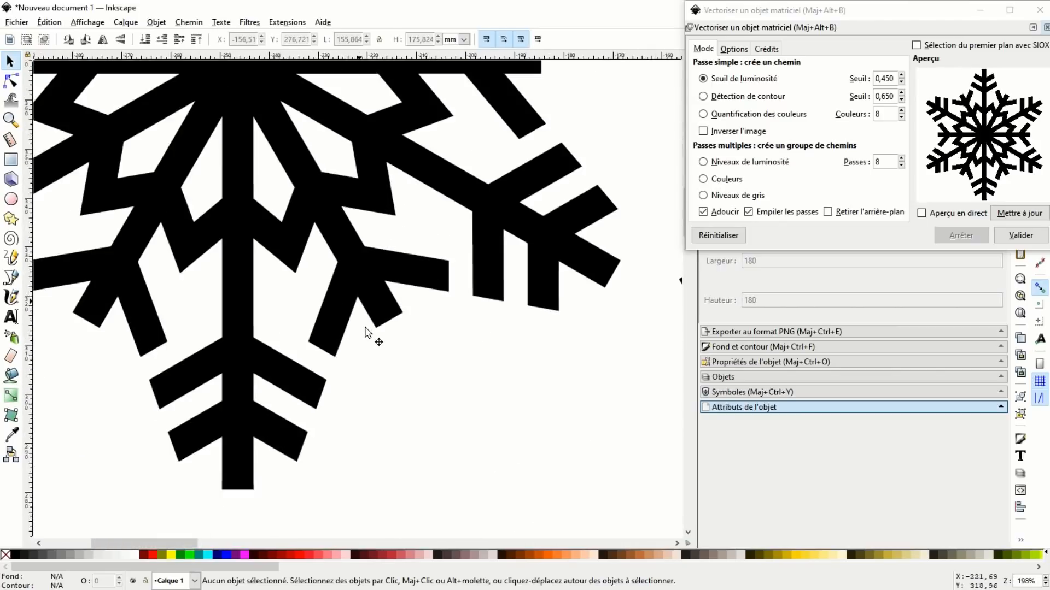
# Step: Close the bitmap tracing dialog and delete the original bitmap snowflake beside the traced vector copy
pyautogui.keyDown('ctrl'); pyautogui.scroll(-3, 365, 332); pyautogui.keyUp('ctrl')
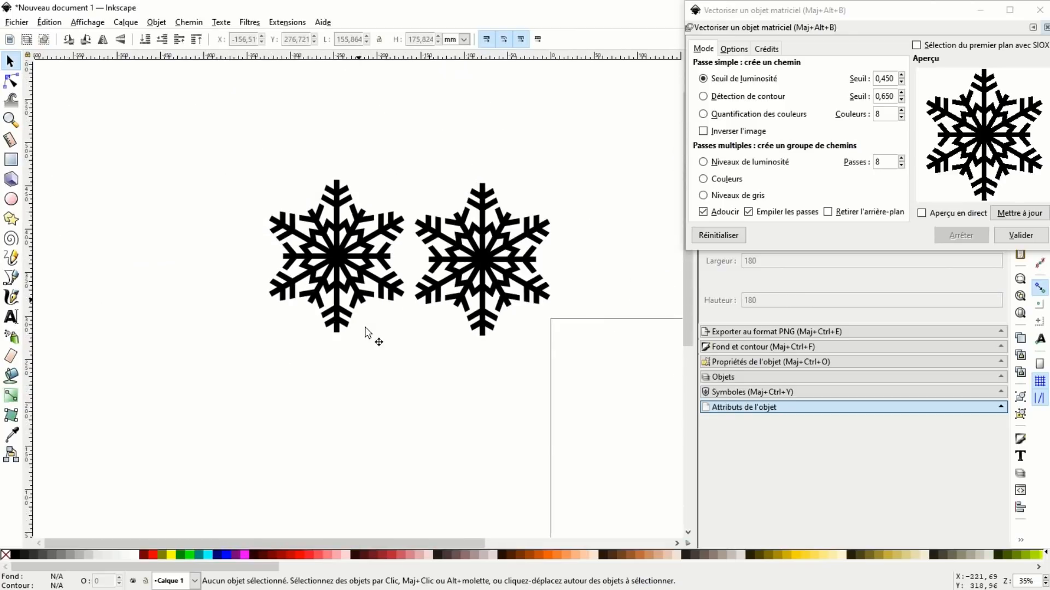
pyautogui.moveTo(431, 318); pyautogui.dragTo(328, 360, button='middle')
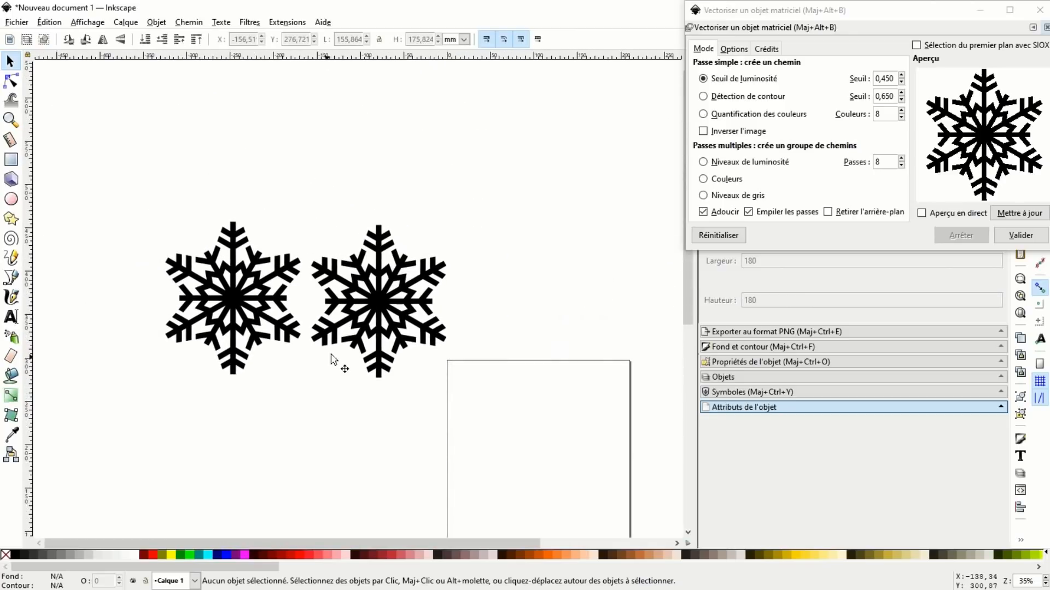
pyautogui.click(1046, 28)
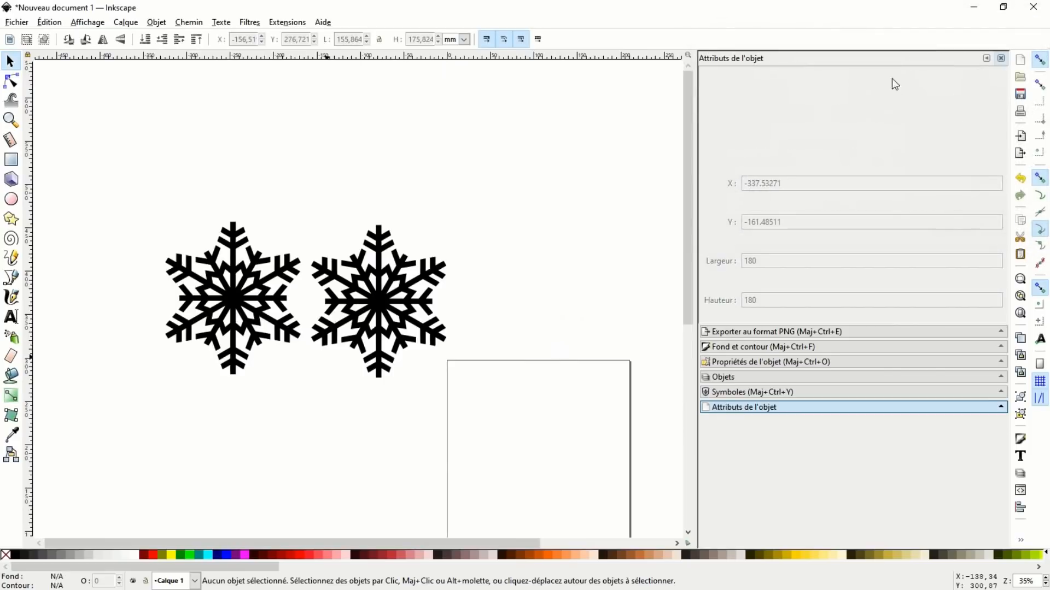
pyautogui.click(242, 304)
pyautogui.press('Delete')
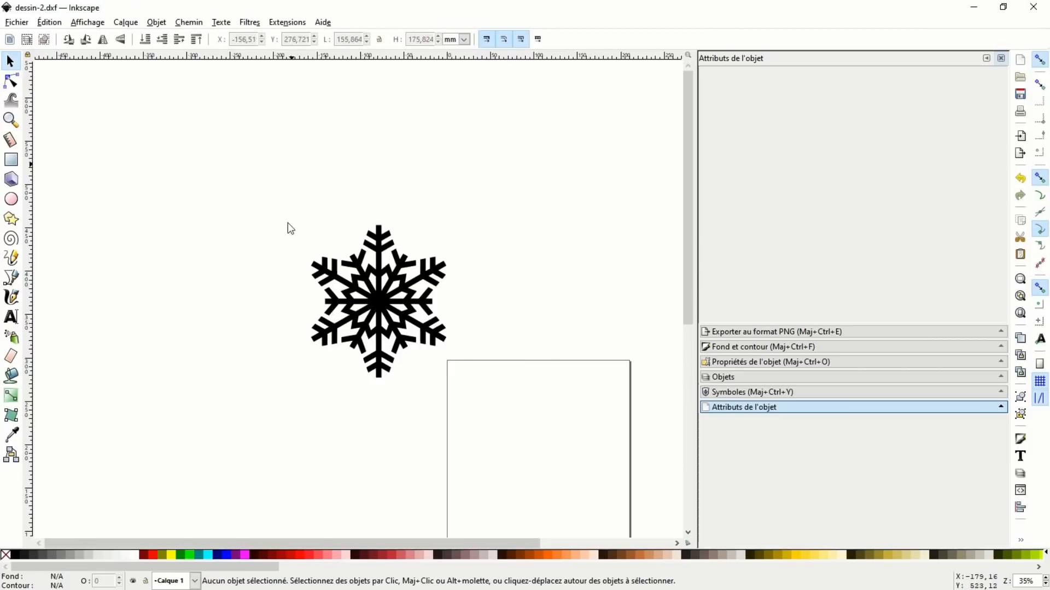
# Step: Save the traced snowflake as dessin-2 in the Images folder in AutoCAD DXF R14 format, with mm base unit and LWPOLYLINE output
pyautogui.moveTo(276, 192); pyautogui.dragTo(456, 377)
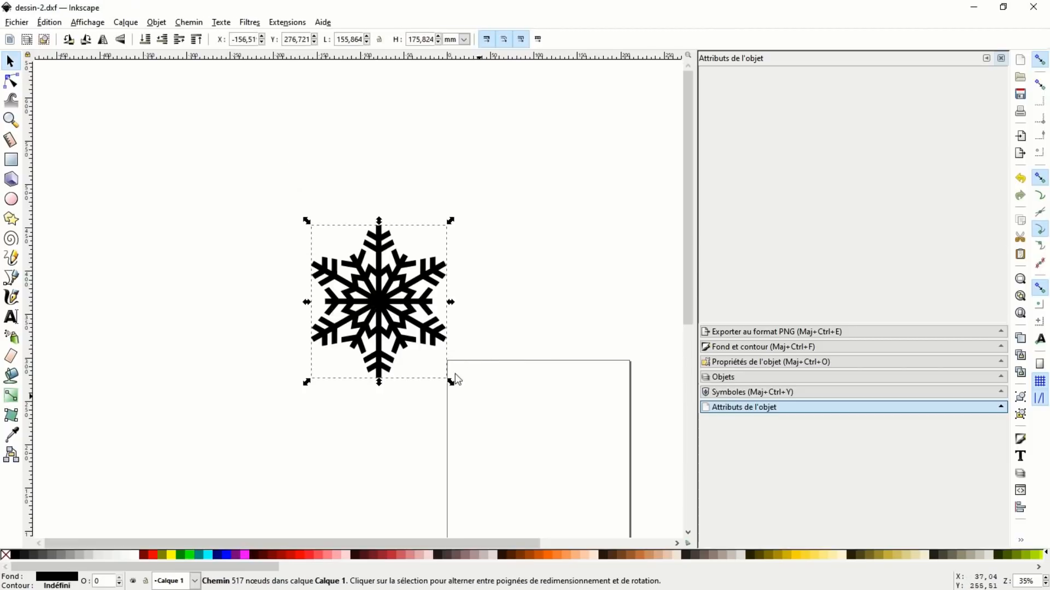
pyautogui.click(23, 25)
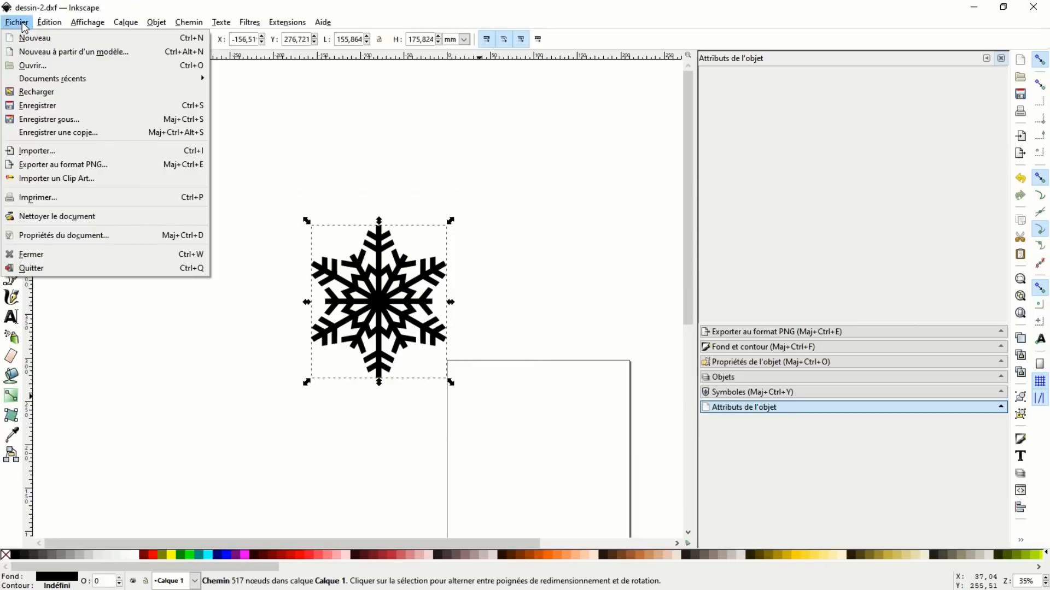
pyautogui.click(69, 121)
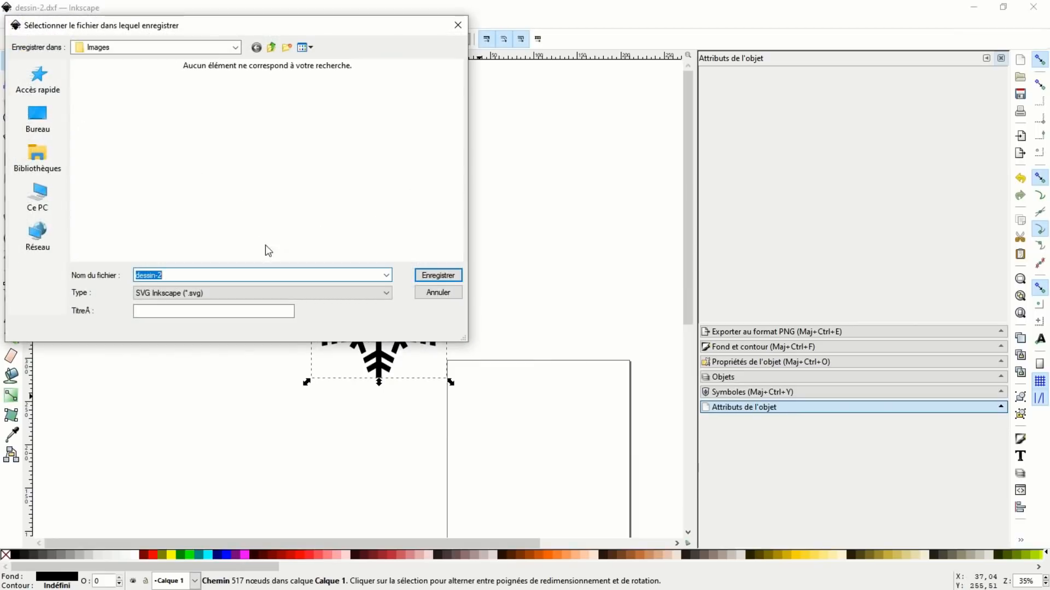
pyautogui.click(203, 293)
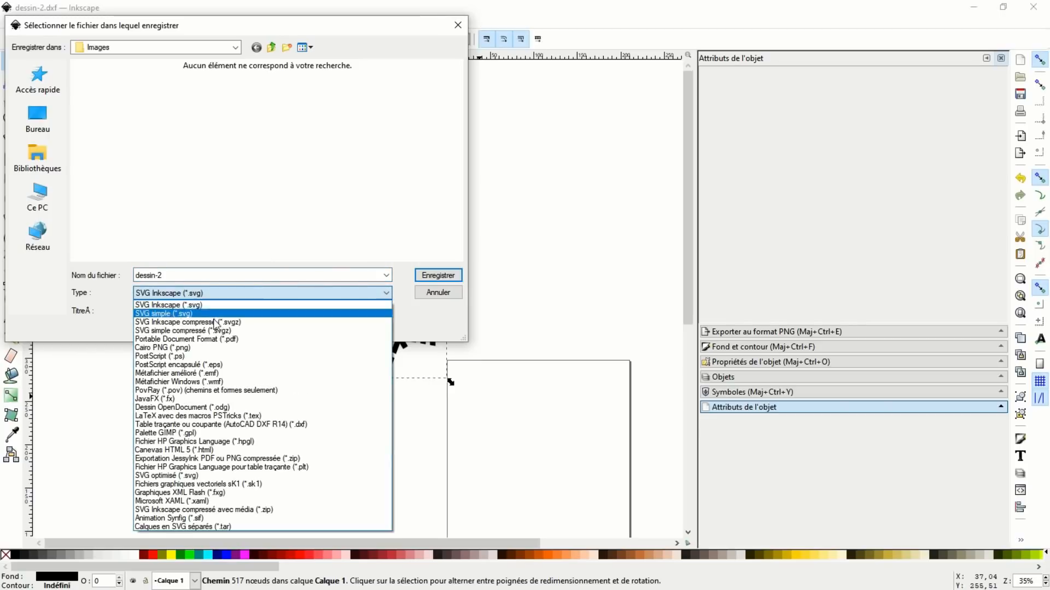
pyautogui.click(304, 425)
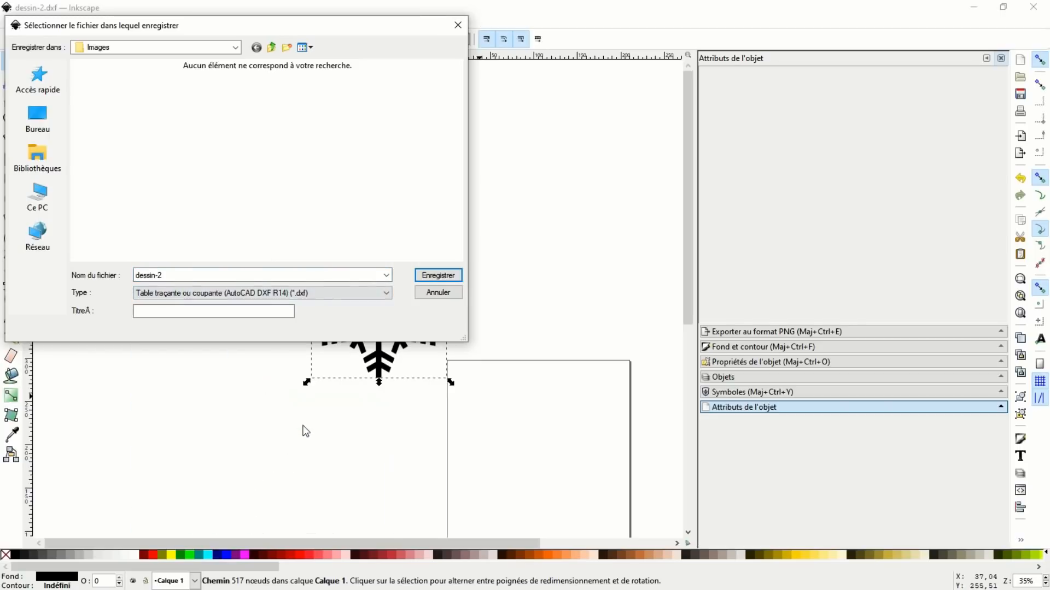
pyautogui.click(438, 275)
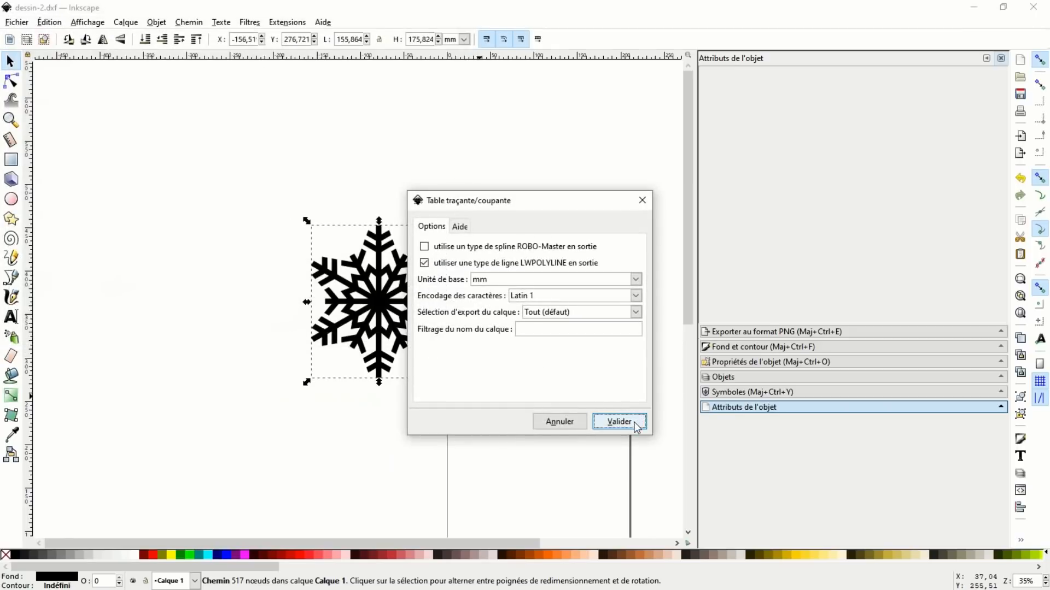
pyautogui.click(632, 423)
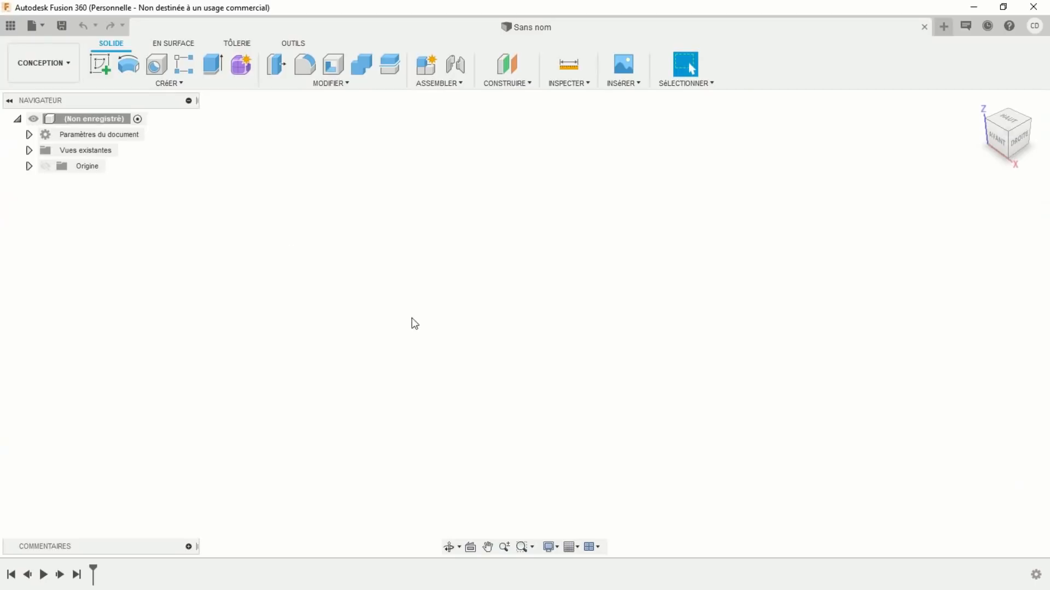
# Step: Switch to Fusion 360 and create an active internal standard component named Etoile in the new design
pyautogui.rightClick(94, 120)
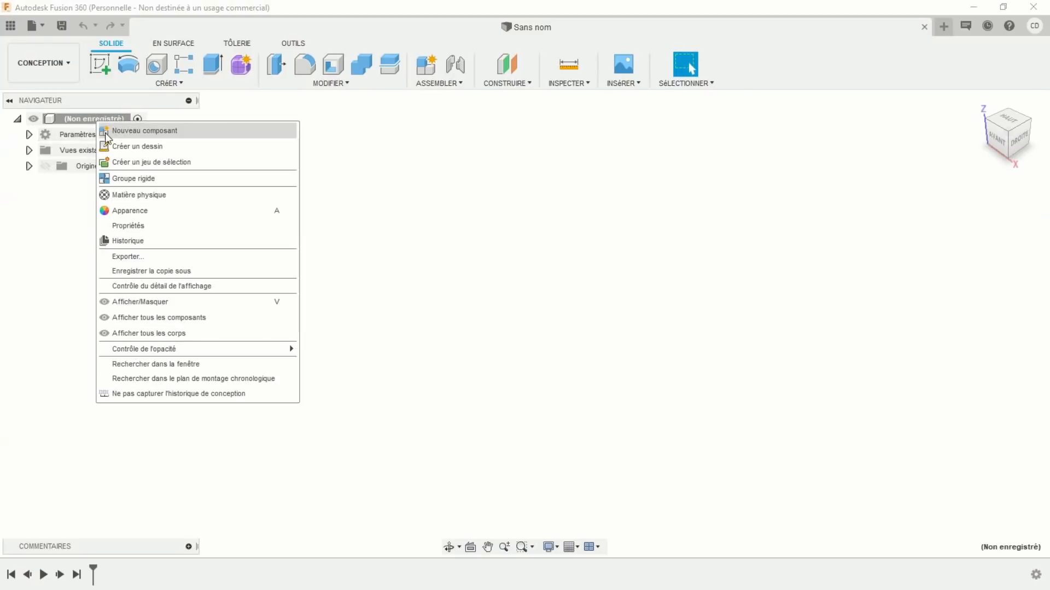
pyautogui.click(146, 131)
pyautogui.doubleClick(864, 256)
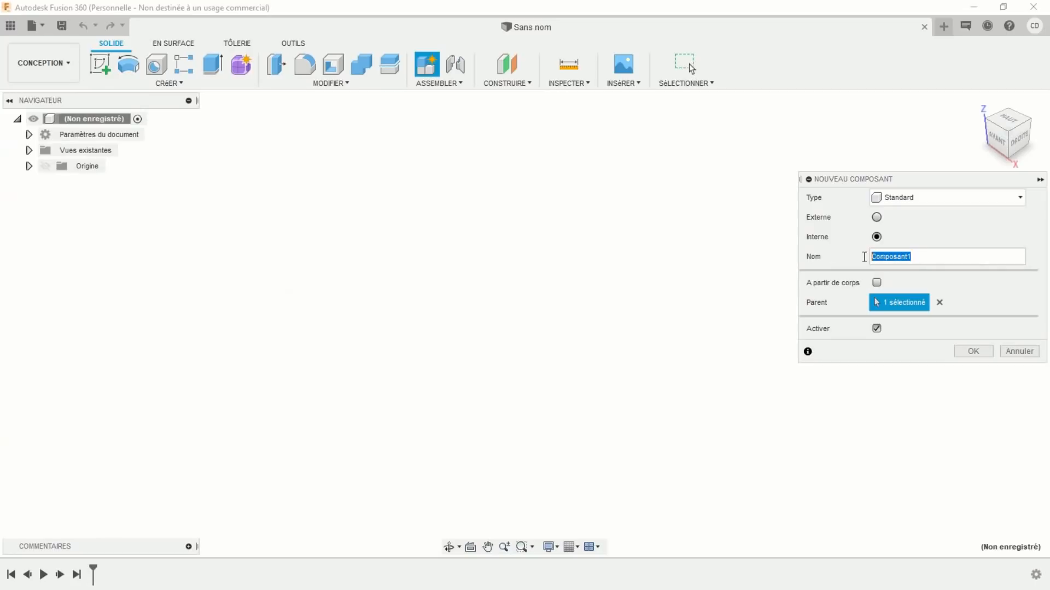
pyautogui.write('Etoile')
pyautogui.click(969, 352)
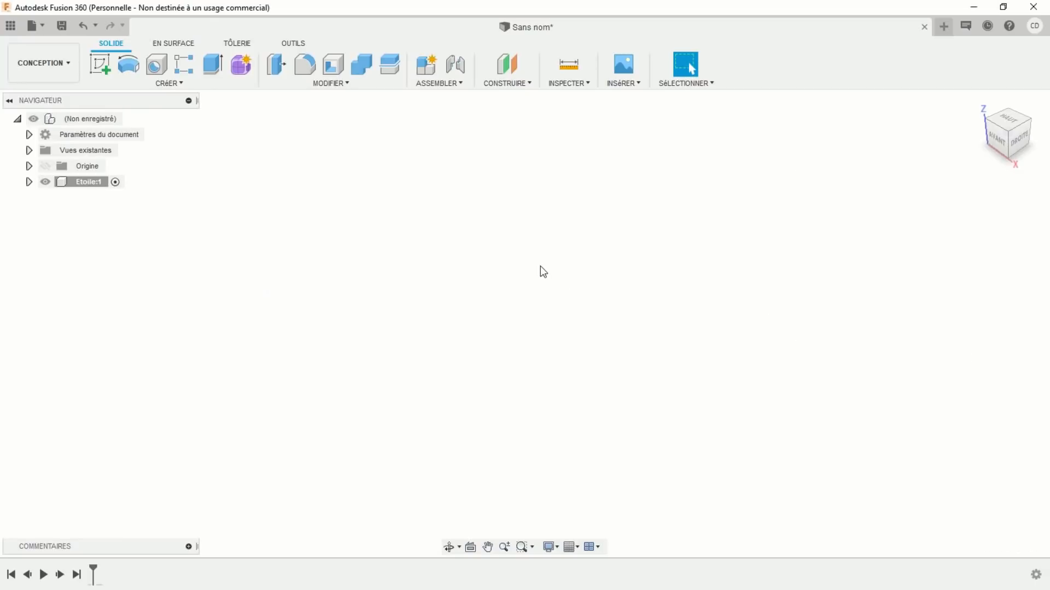
# Step: Insert the dessin-2 DXF file on the XZ plane as a single sketch in millimetres
pyautogui.click(638, 85)
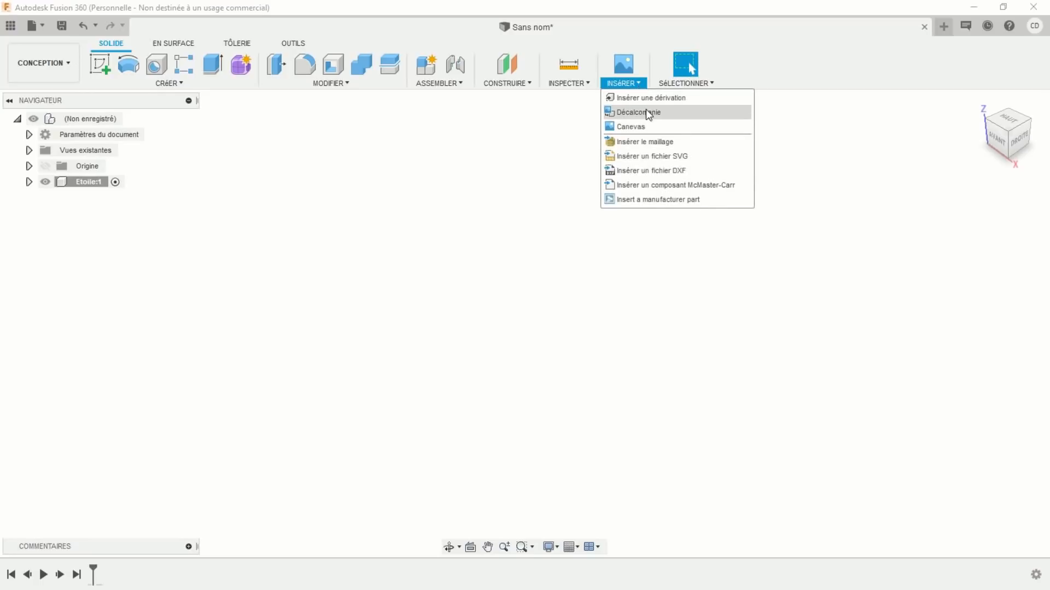
pyautogui.click(658, 170)
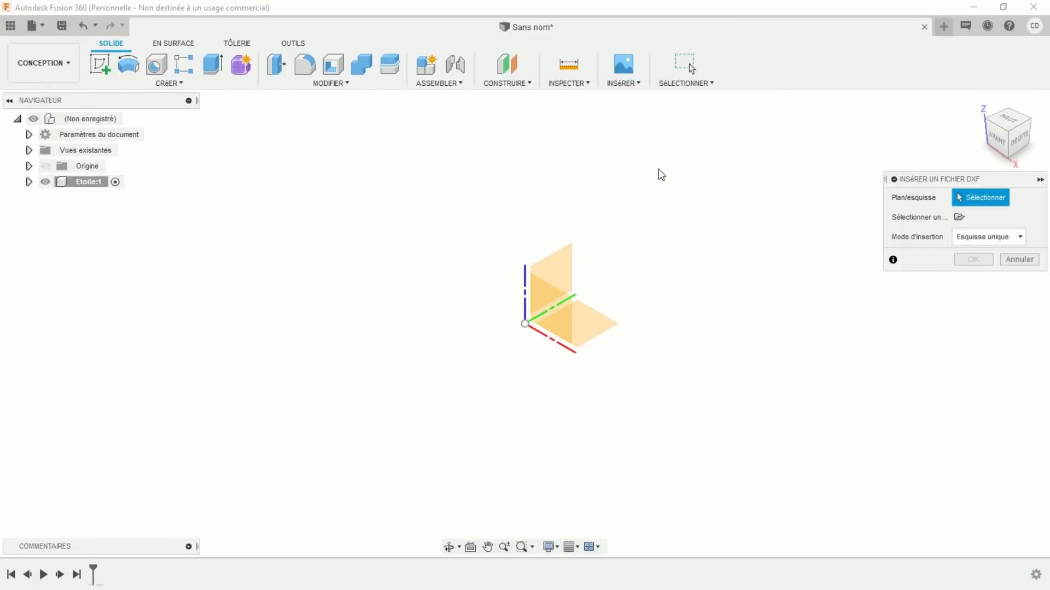
pyautogui.click(563, 307)
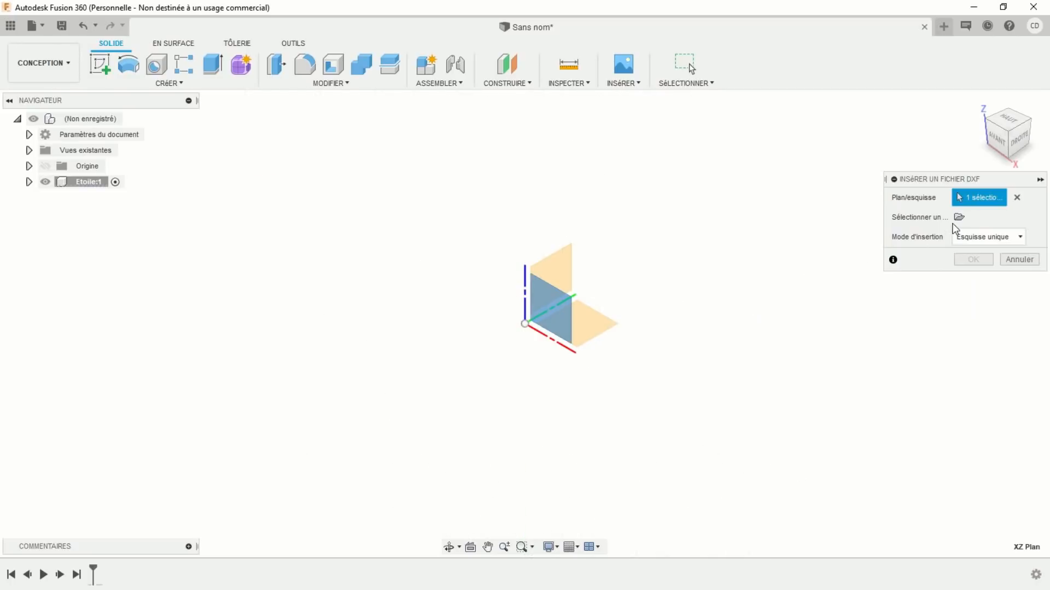
pyautogui.click(954, 219)
pyautogui.doubleClick(156, 131)
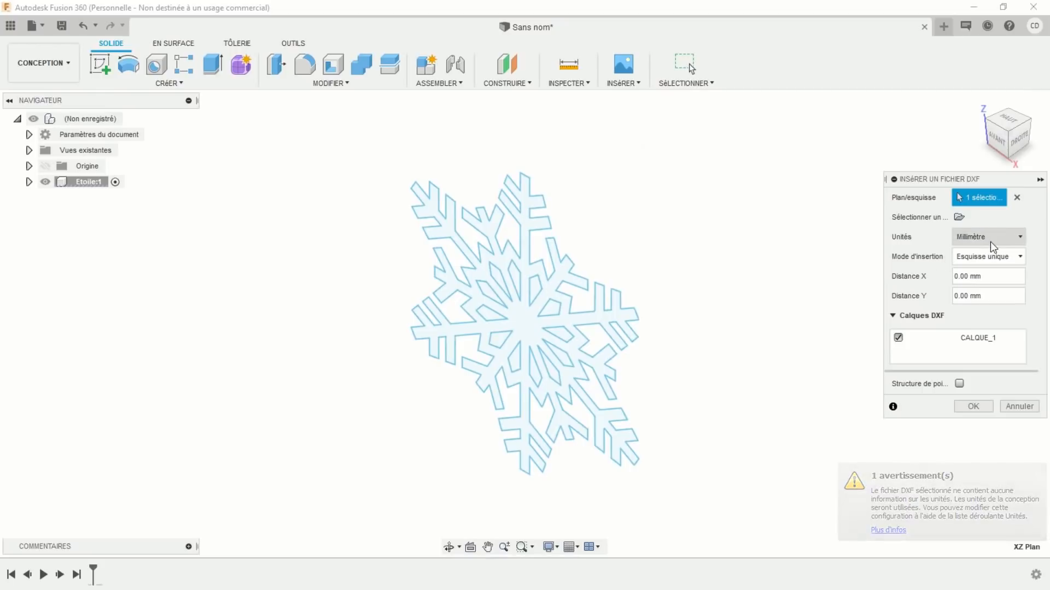
pyautogui.click(967, 407)
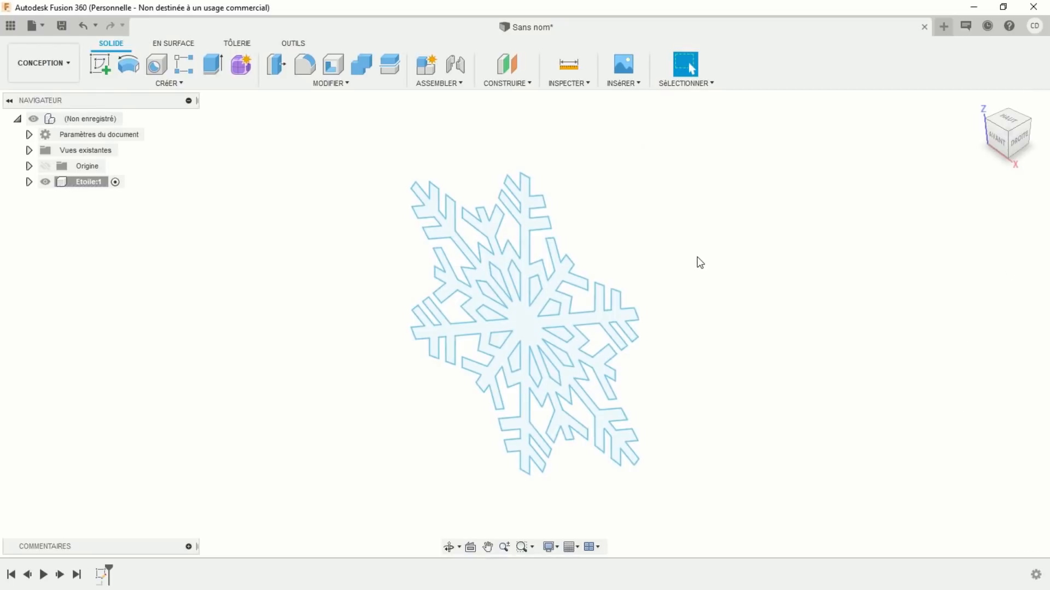
# Step: Open the inserted snowflake sketch for editing
pyautogui.keyDown('shift'); pyautogui.moveTo(332, 333); pyautogui.dragTo(382, 315, button='middle'); pyautogui.keyUp('shift')
pyautogui.scroll(3, 388, 338)
pyautogui.scroll(-5, 394, 337)
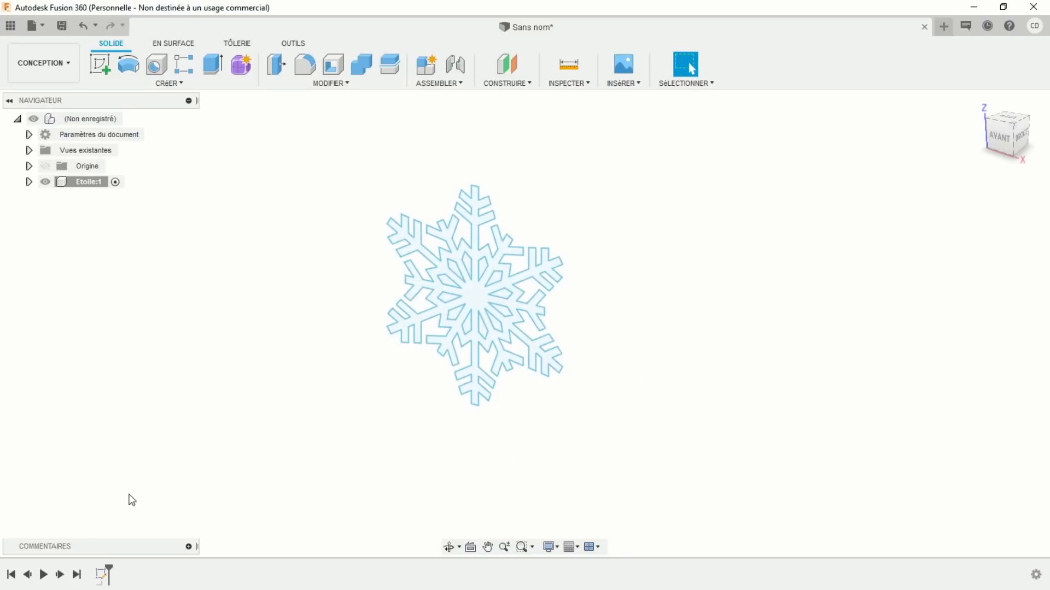
pyautogui.rightClick(103, 579)
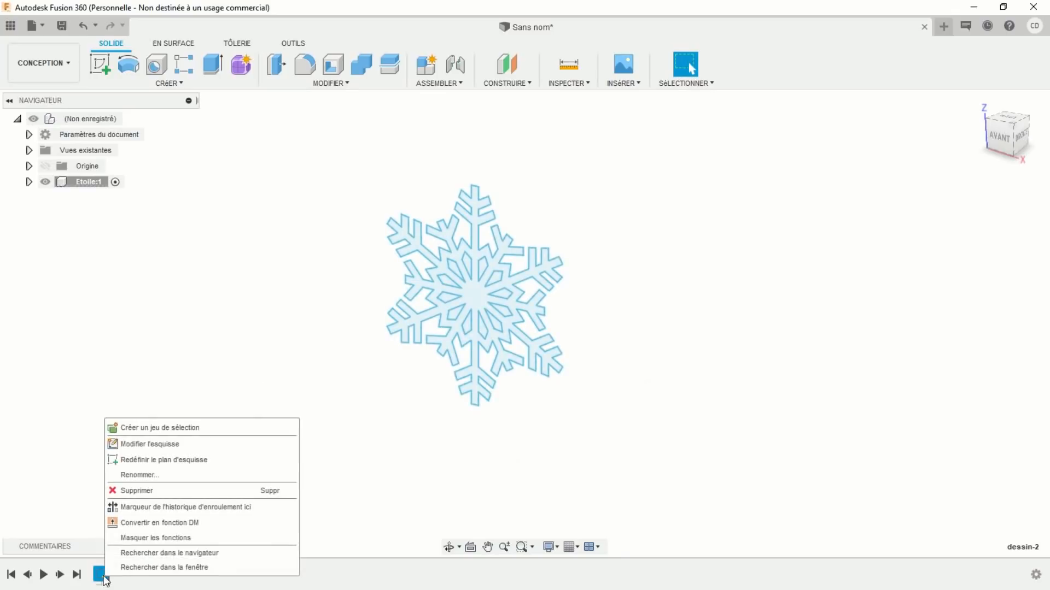
pyautogui.click(157, 442)
pyautogui.scroll(4, 519, 361)
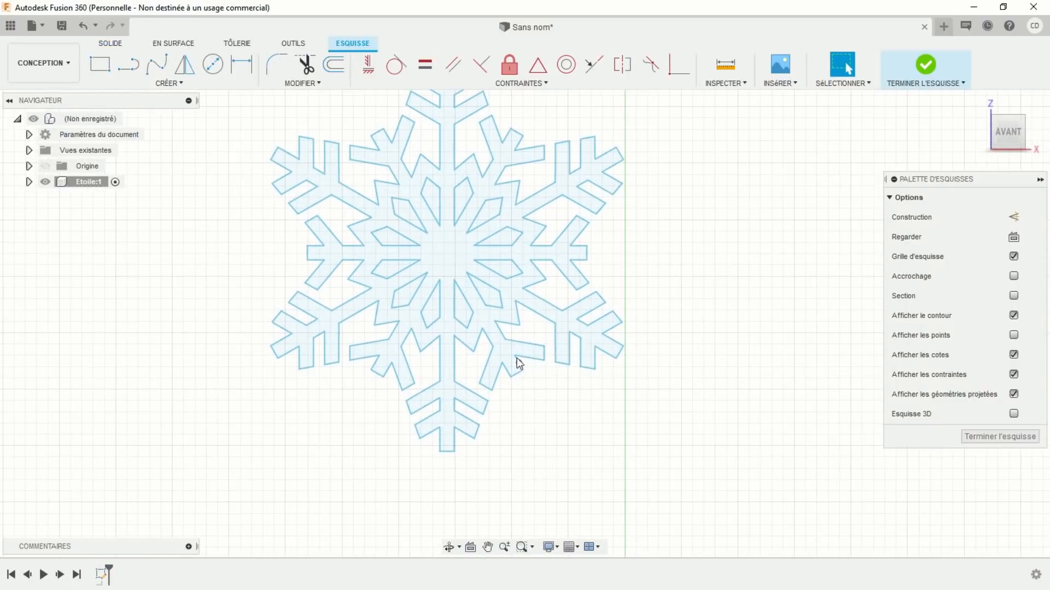
pyautogui.moveTo(513, 290); pyautogui.dragTo(537, 335, button='middle')
pyautogui.scroll(2, 527, 319)
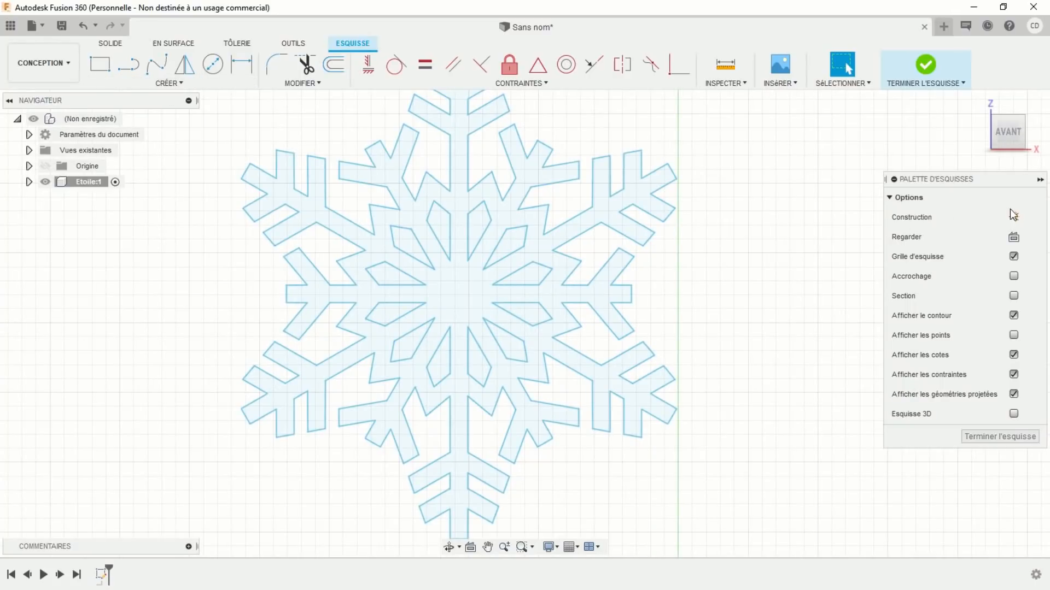
# Step: Draw a diagonal construction line across the snowflake's centre, joining two opposite inner corners of its cutouts
pyautogui.click(1013, 218)
pyautogui.press('l')
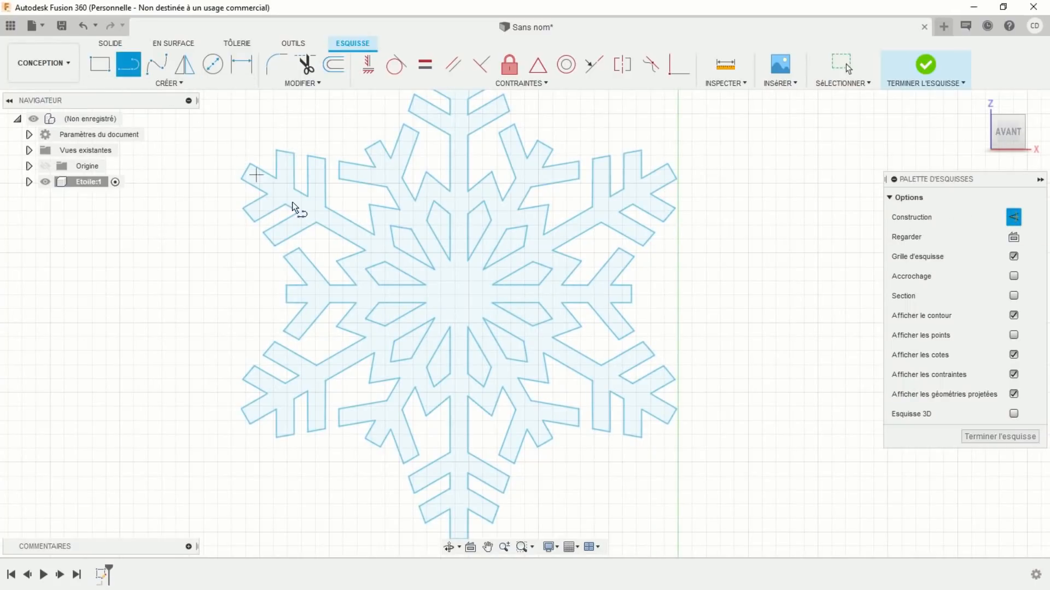
pyautogui.click(468, 327)
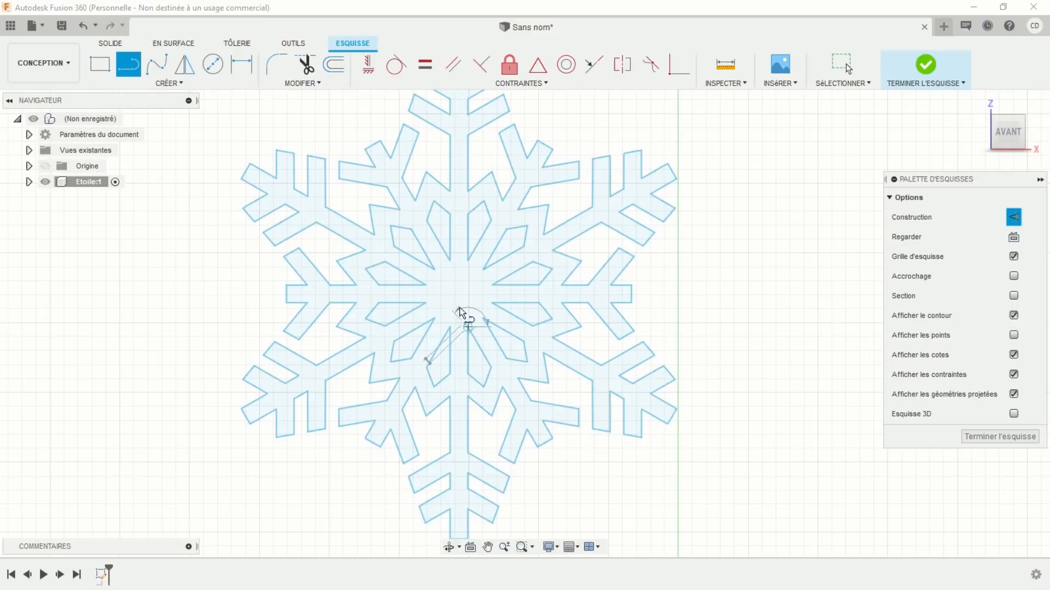
pyautogui.click(450, 265)
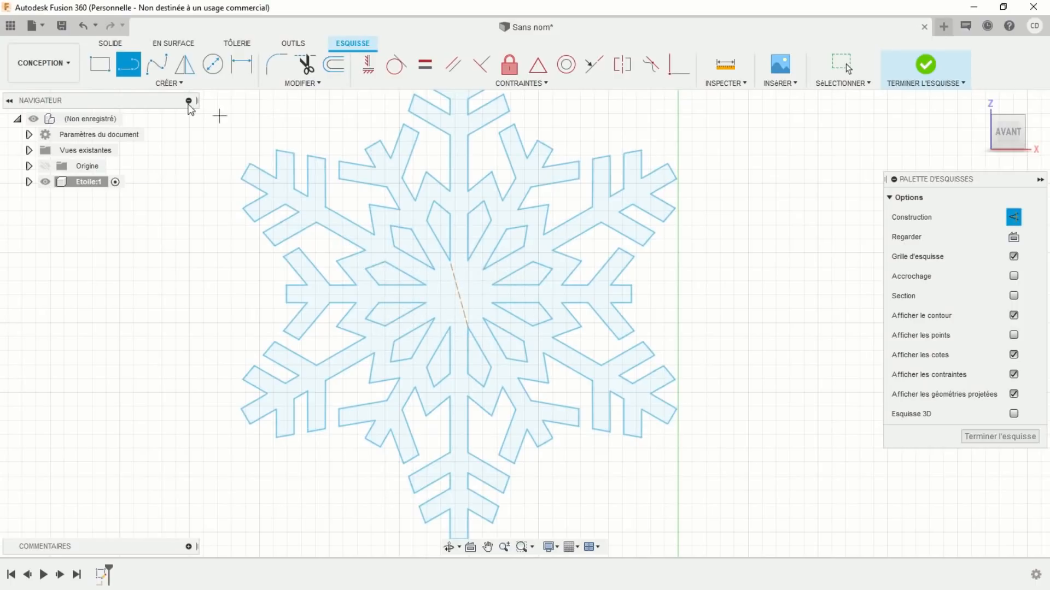
# Step: Place a sketch point at the midpoint of the construction line to mark the snowflake's centre
pyautogui.click(169, 83)
pyautogui.click(153, 227)
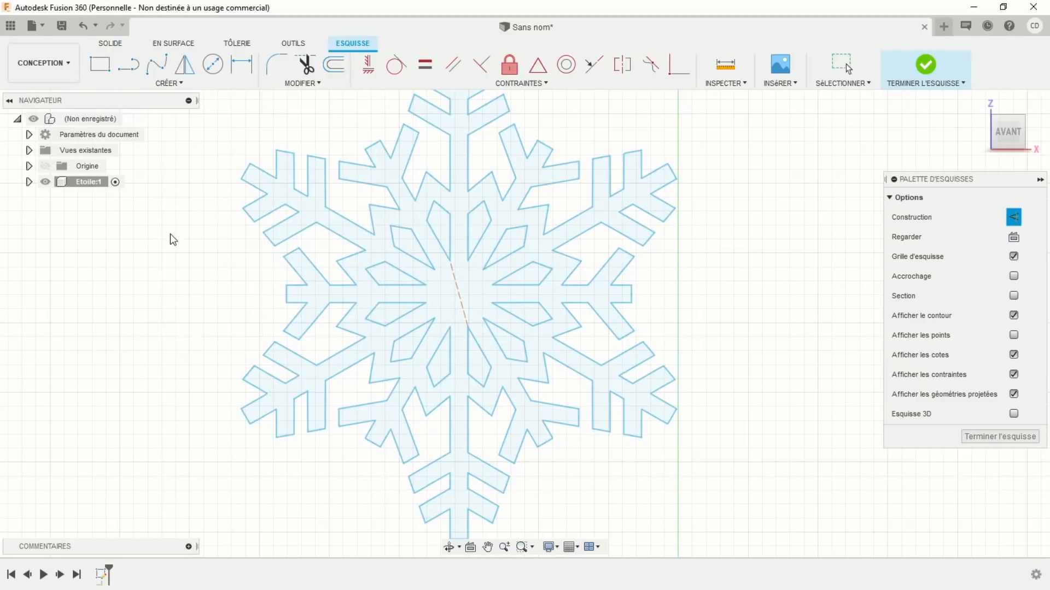
pyautogui.click(459, 294)
pyautogui.scroll(2, 703, 286)
pyautogui.scroll(-6, 714, 284)
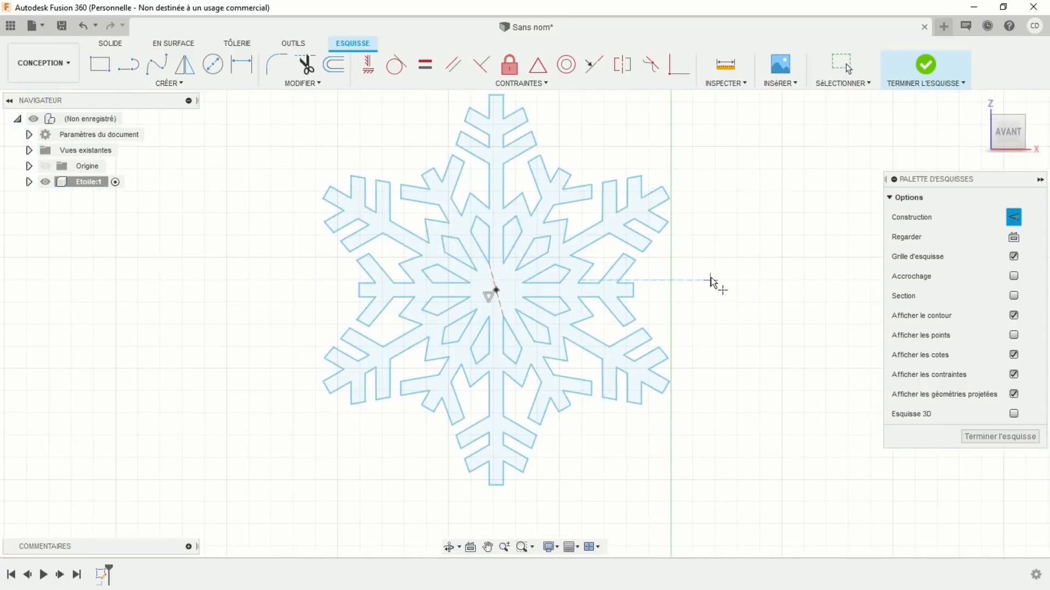
pyautogui.moveTo(757, 283); pyautogui.dragTo(516, 317, button='middle')
pyautogui.scroll(-3, 562, 304)
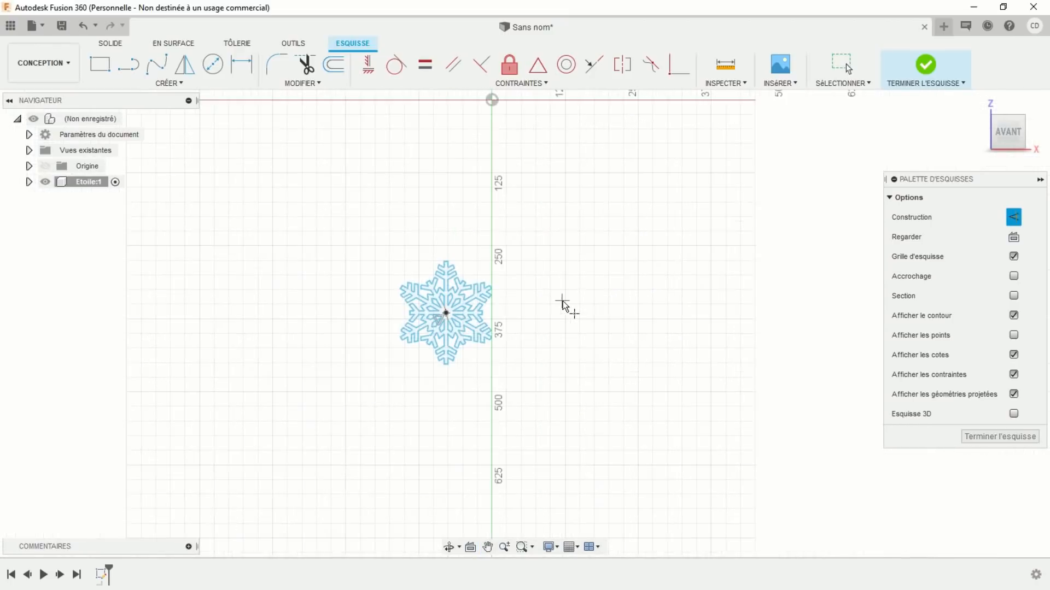
pyautogui.scroll(-2, 506, 247)
pyautogui.moveTo(536, 247)
pyautogui.mouseDown(button='middle')
pyautogui.moveTo(503, 280)
pyautogui.moveTo(533, 298)
pyautogui.mouseUp(button='middle')
pyautogui.scroll(2, 513, 273)
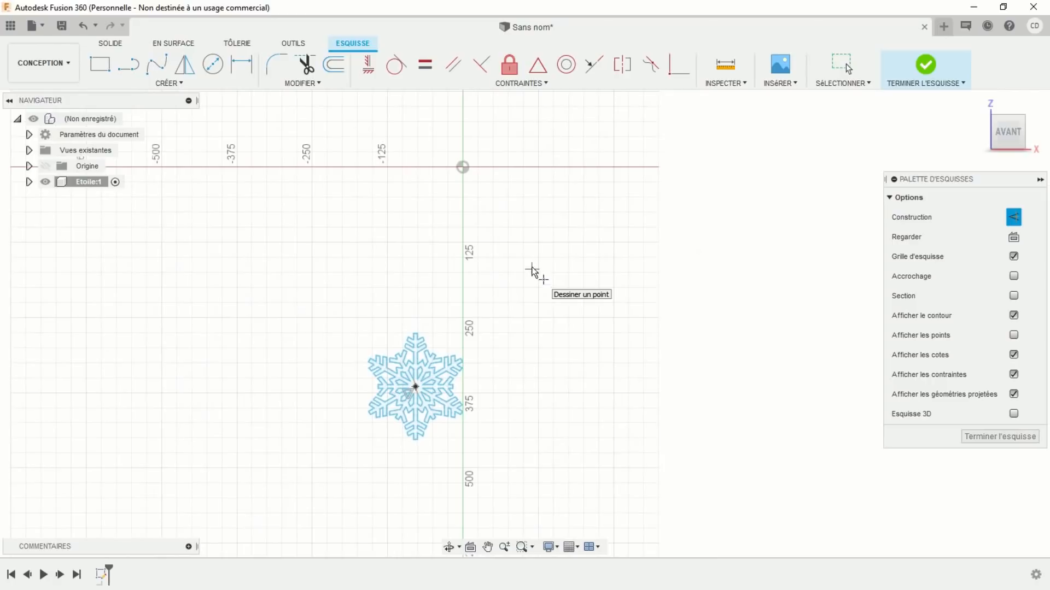
pyautogui.press('Escape')
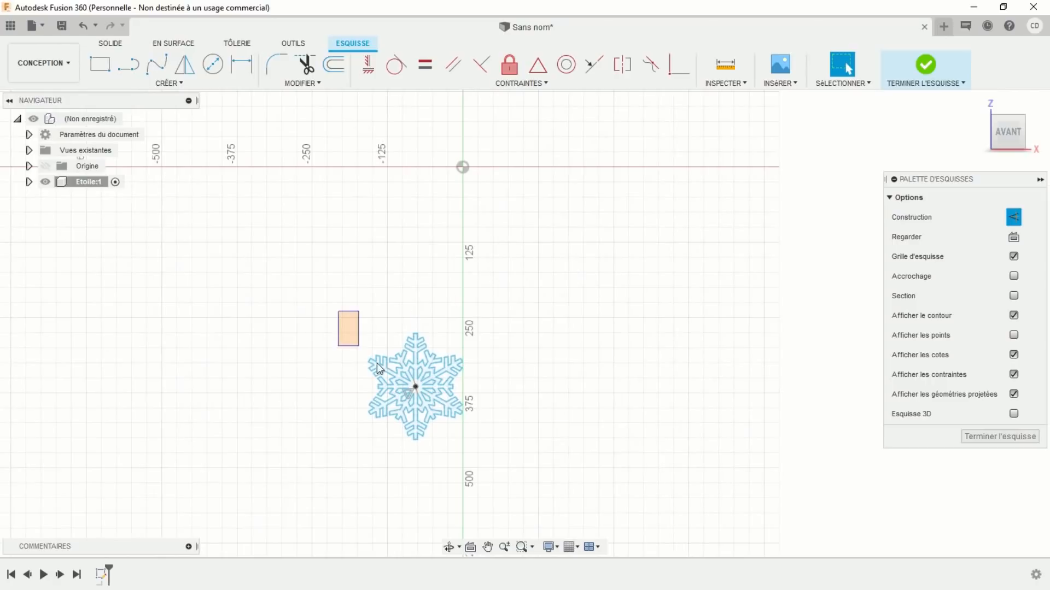
# Step: Move the whole snowflake sketch by point to position, placing its centre point at X 0 and Z 0
pyautogui.moveTo(376, 363); pyautogui.dragTo(485, 458)
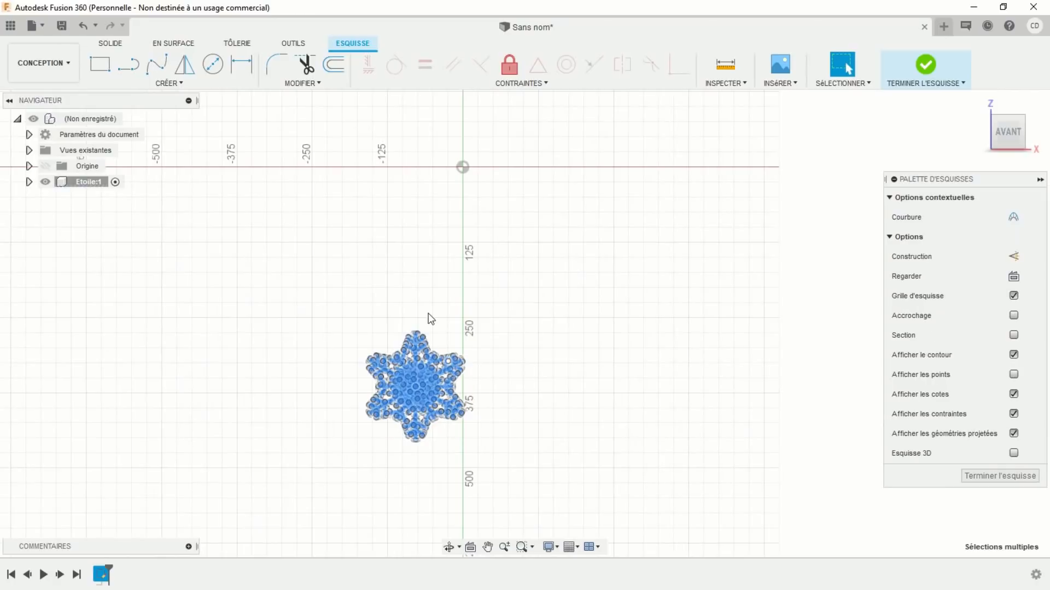
pyautogui.click(319, 85)
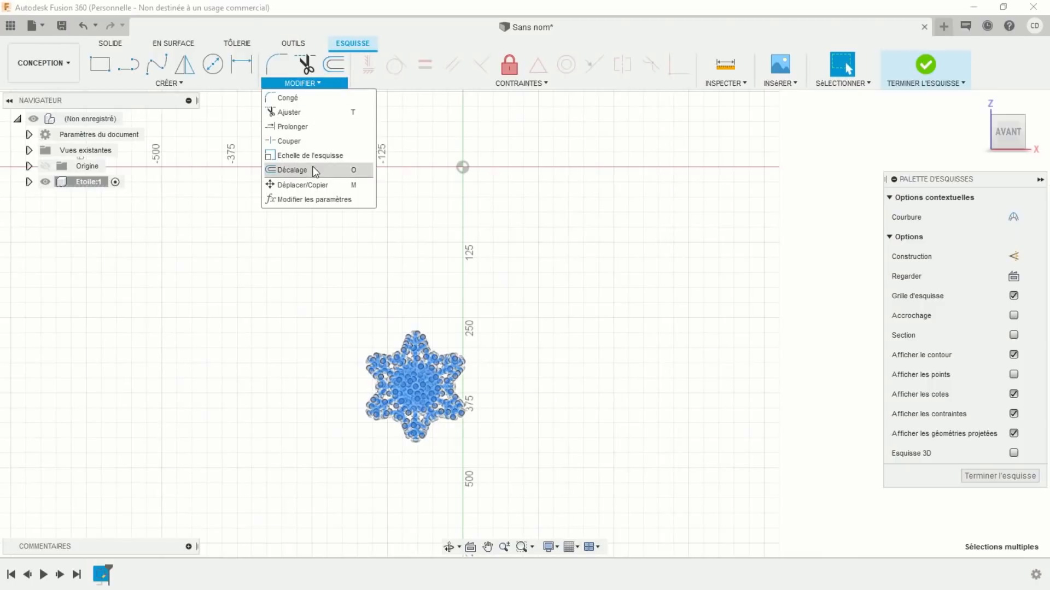
pyautogui.click(310, 185)
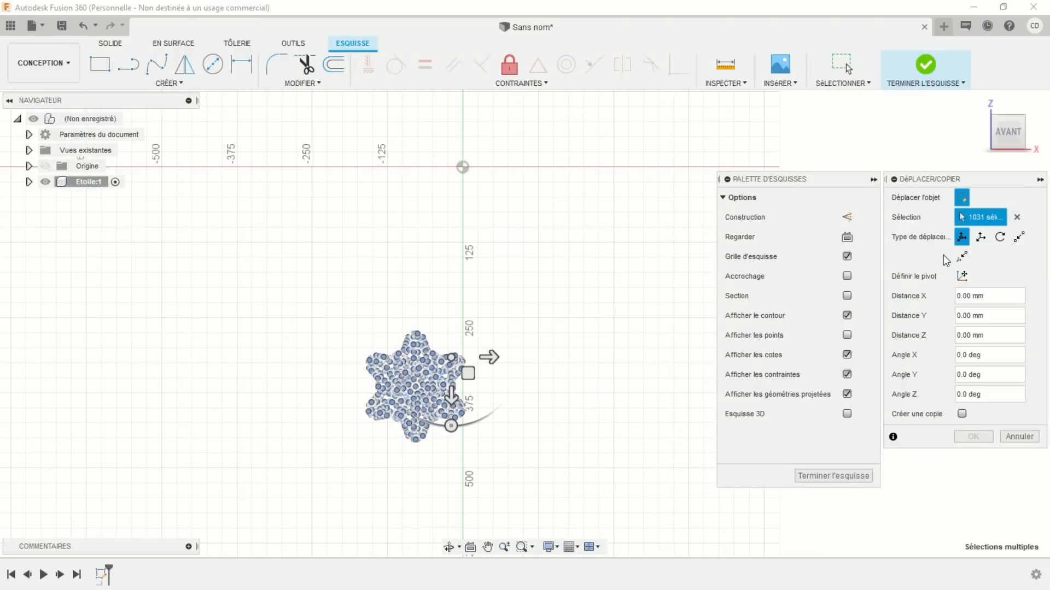
pyautogui.click(962, 257)
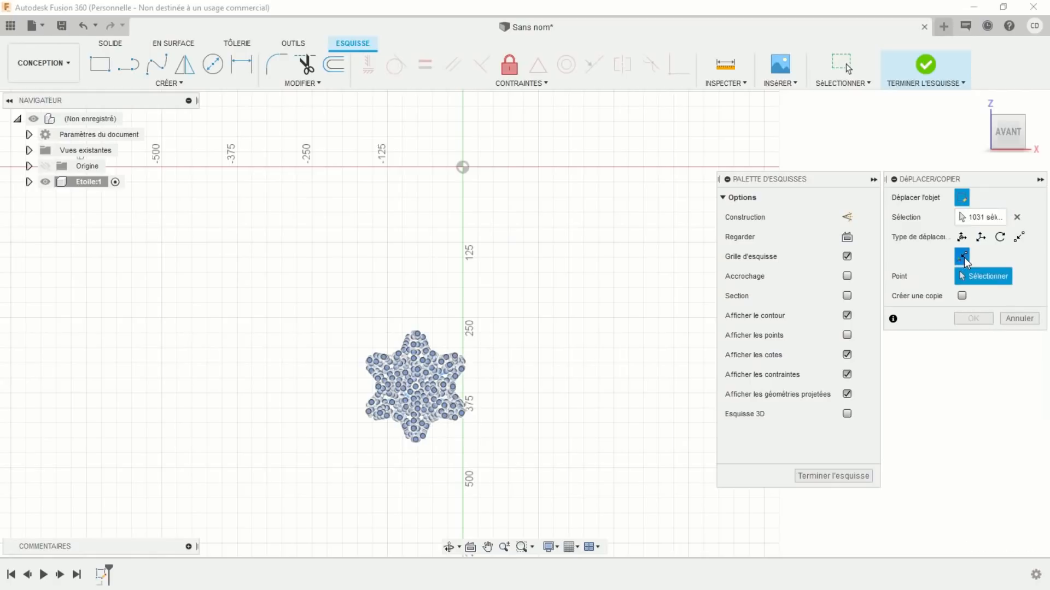
pyautogui.scroll(6, 552, 373)
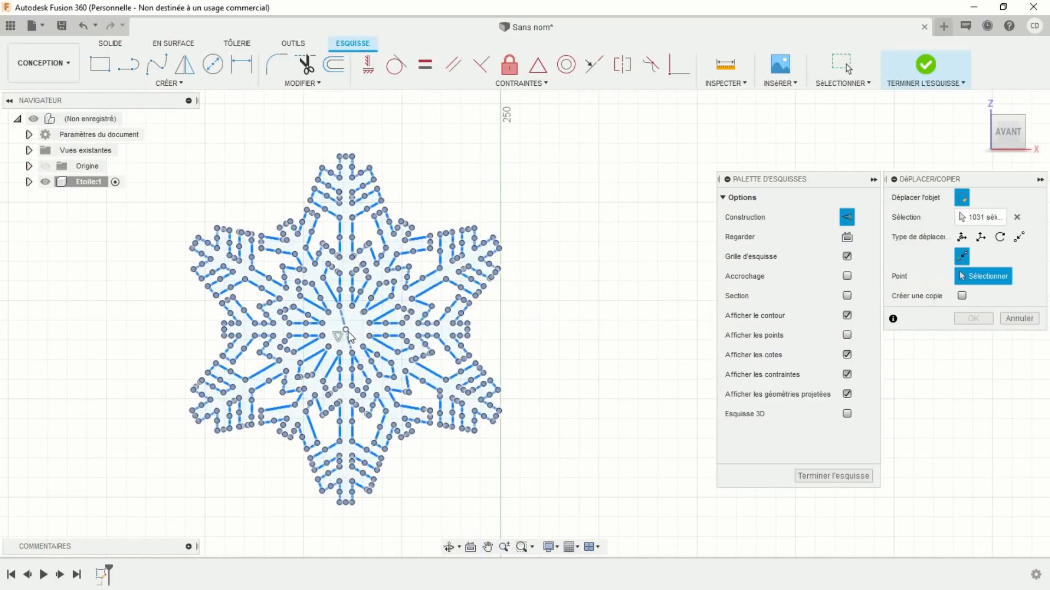
pyautogui.click(345, 331)
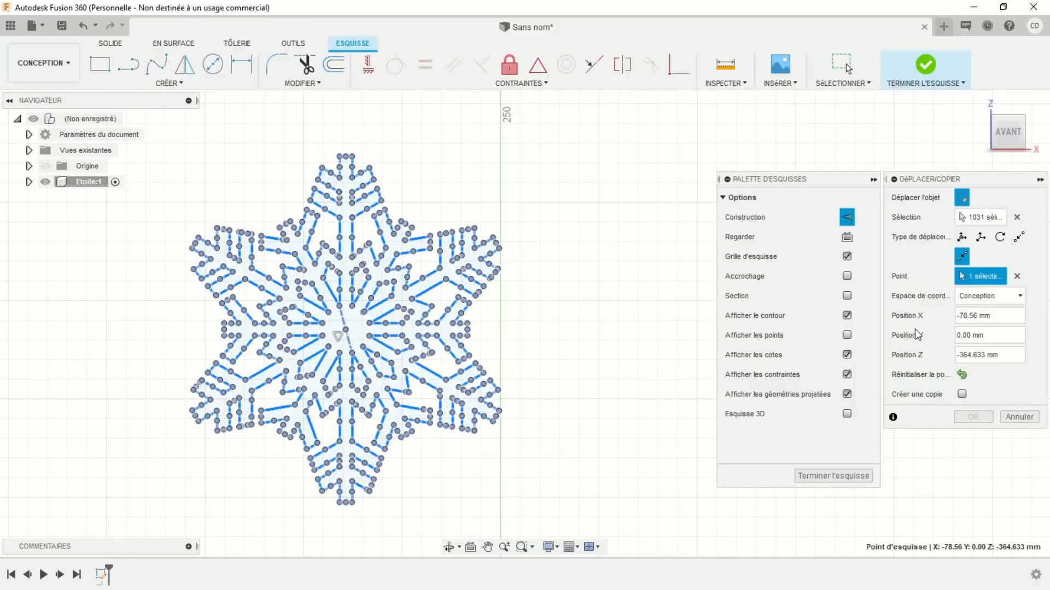
pyautogui.click(998, 318)
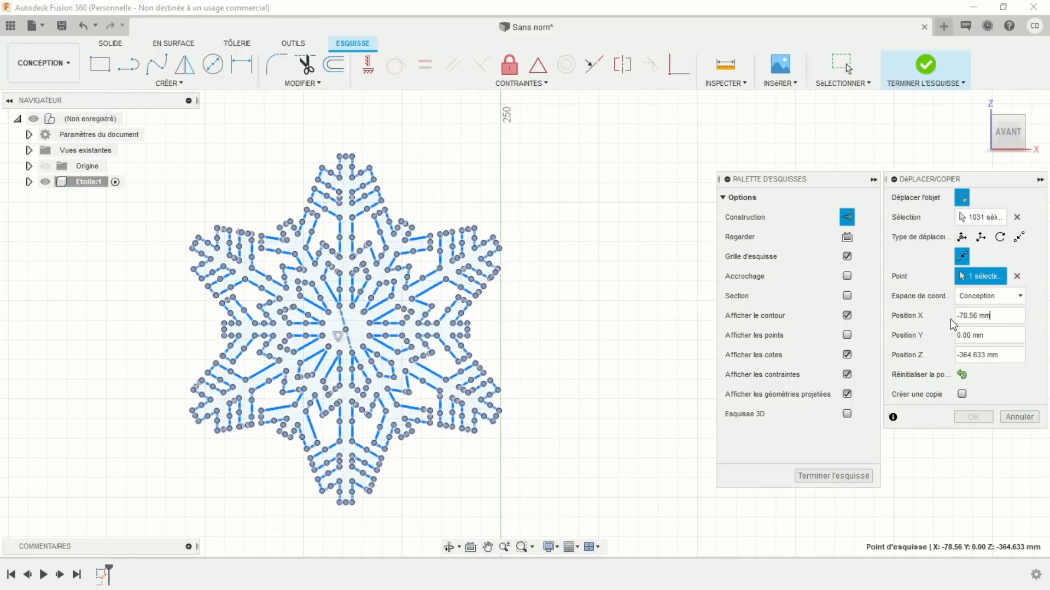
pyautogui.moveTo(960, 318); pyautogui.dragTo(943, 319)
pyautogui.write('0')
pyautogui.moveTo(1002, 355); pyautogui.dragTo(954, 350)
pyautogui.write('0')
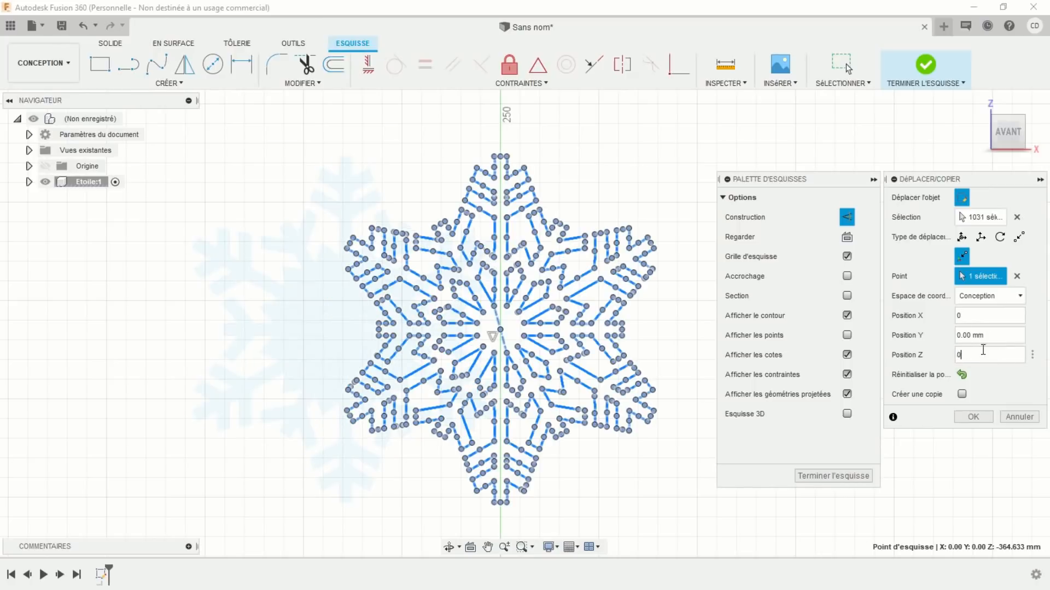
pyautogui.press('Return')
pyautogui.click(976, 416)
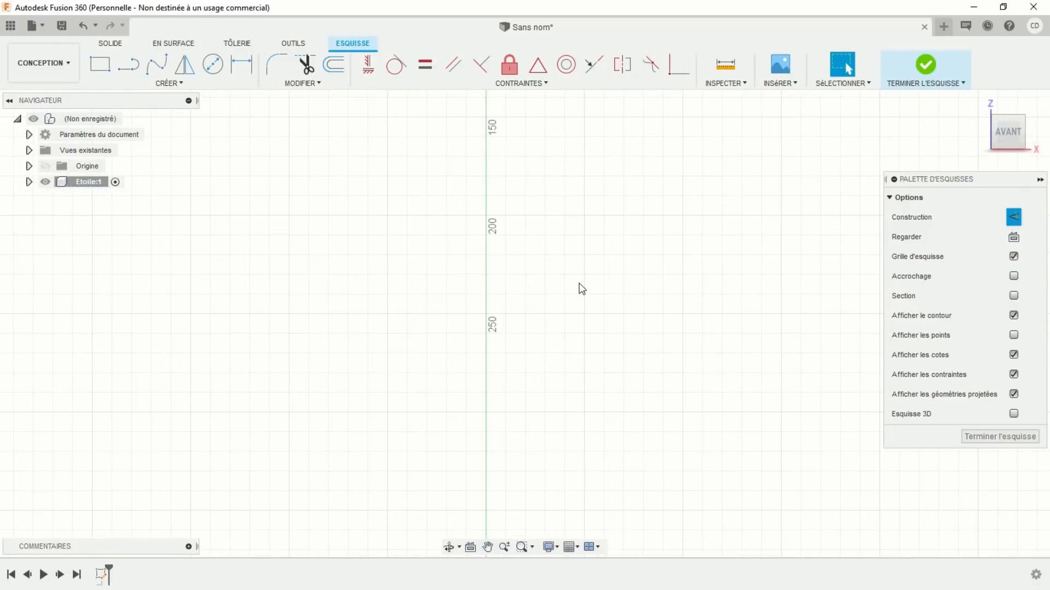
# Step: Finish editing the snowflake sketch
pyautogui.keyDown('shift'); pyautogui.moveTo(577, 278); pyautogui.dragTo(572, 289, button='middle'); pyautogui.keyUp('shift')
pyautogui.scroll(-6, 566, 253)
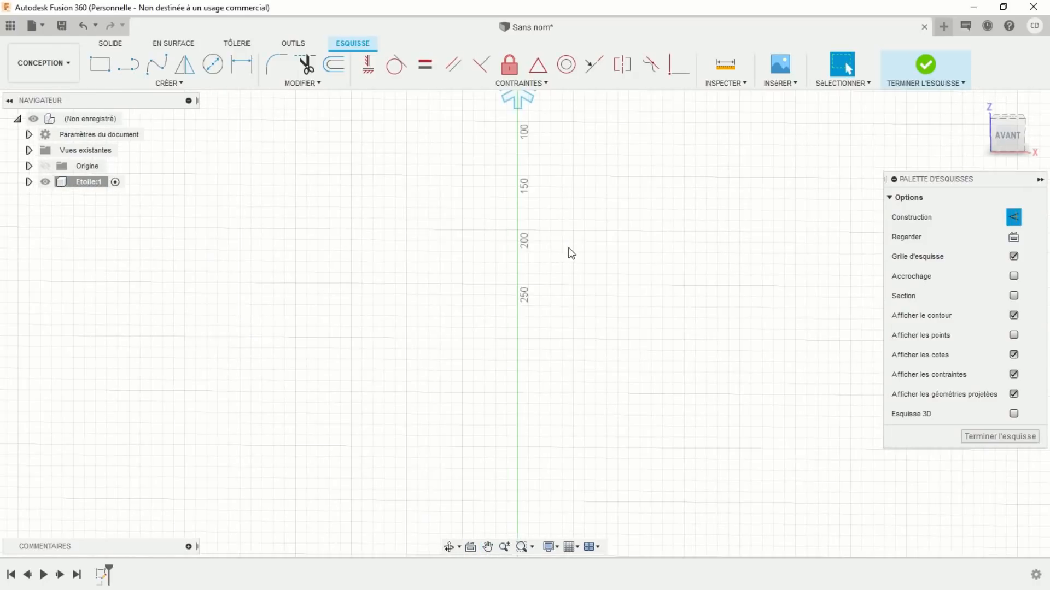
pyautogui.moveTo(555, 255); pyautogui.dragTo(549, 287, button='middle')
pyautogui.scroll(5, 563, 284)
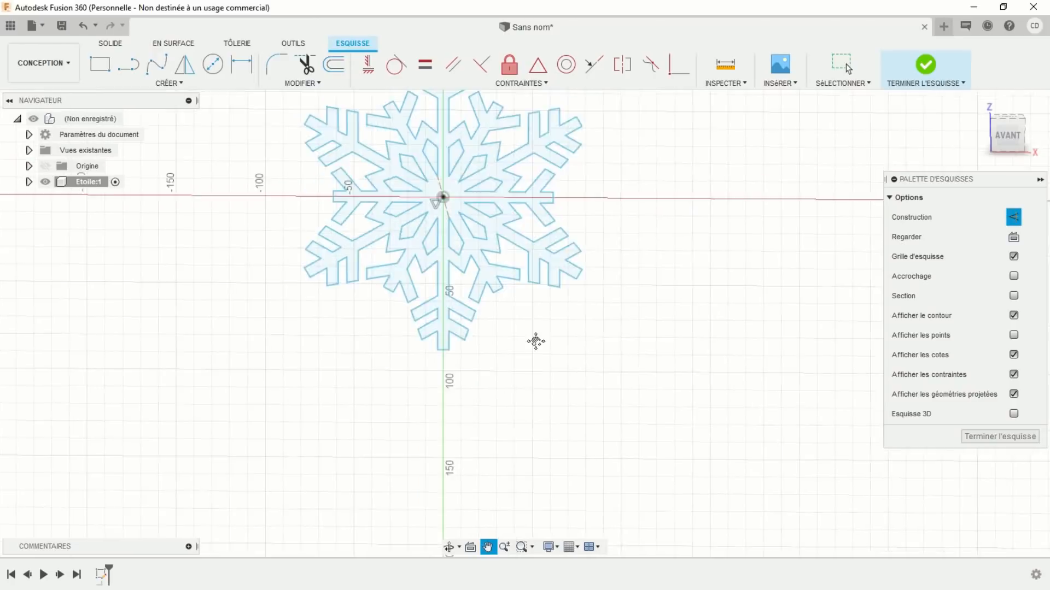
pyautogui.scroll(1, 563, 360)
pyautogui.moveTo(563, 360); pyautogui.dragTo(590, 387, button='middle')
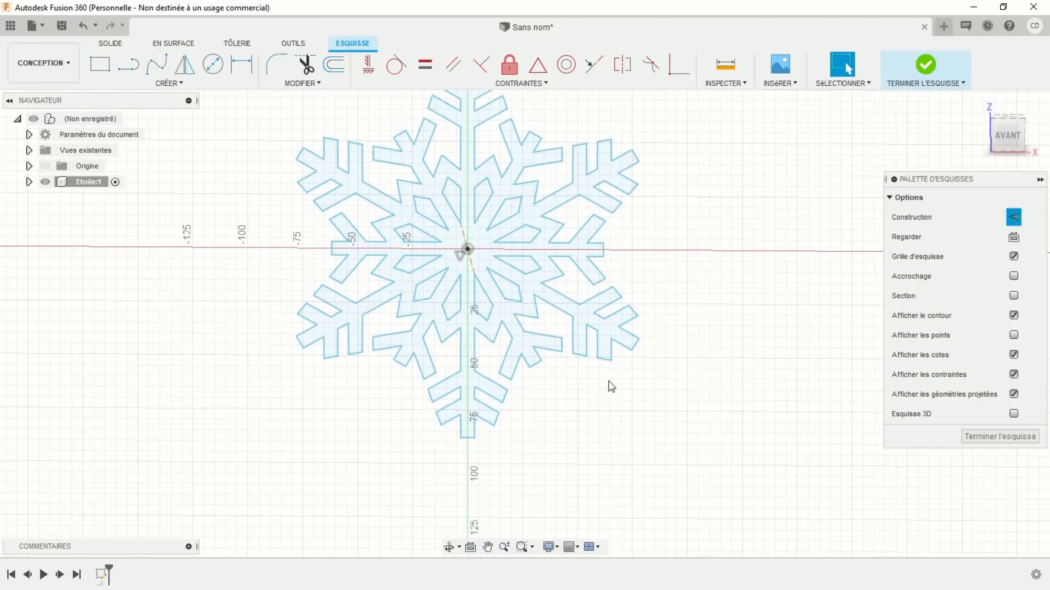
pyautogui.scroll(-1, 604, 393)
pyautogui.scroll(-2, 571, 355)
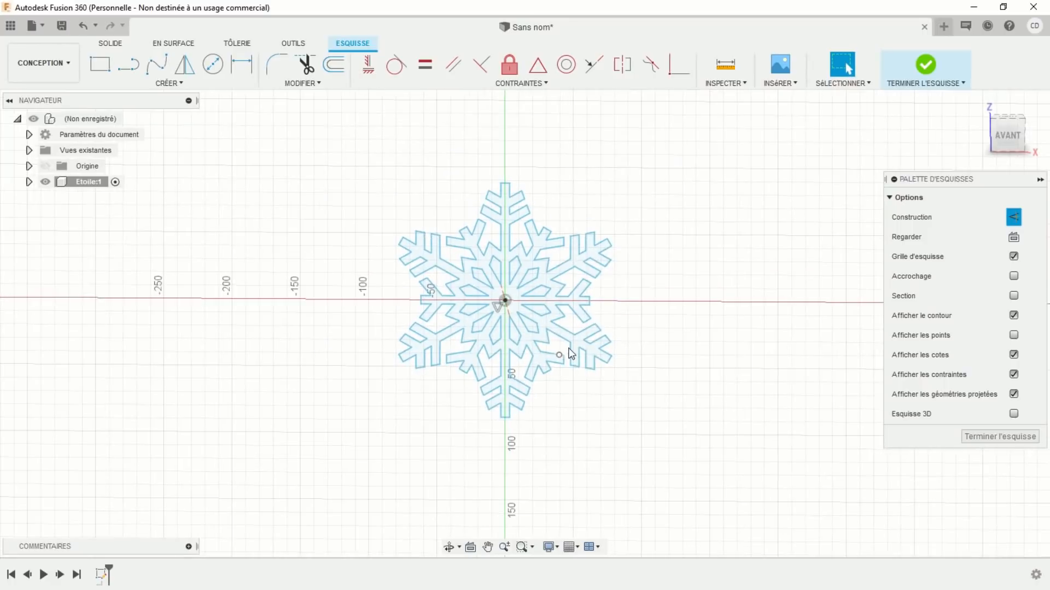
pyautogui.moveTo(638, 303); pyautogui.dragTo(593, 290, button='middle')
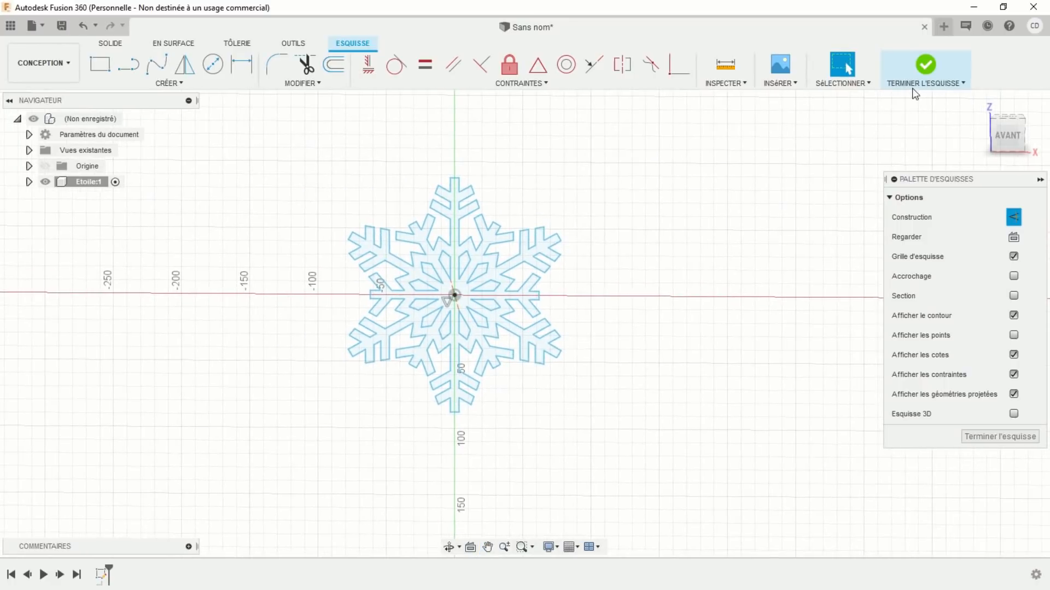
pyautogui.click(926, 64)
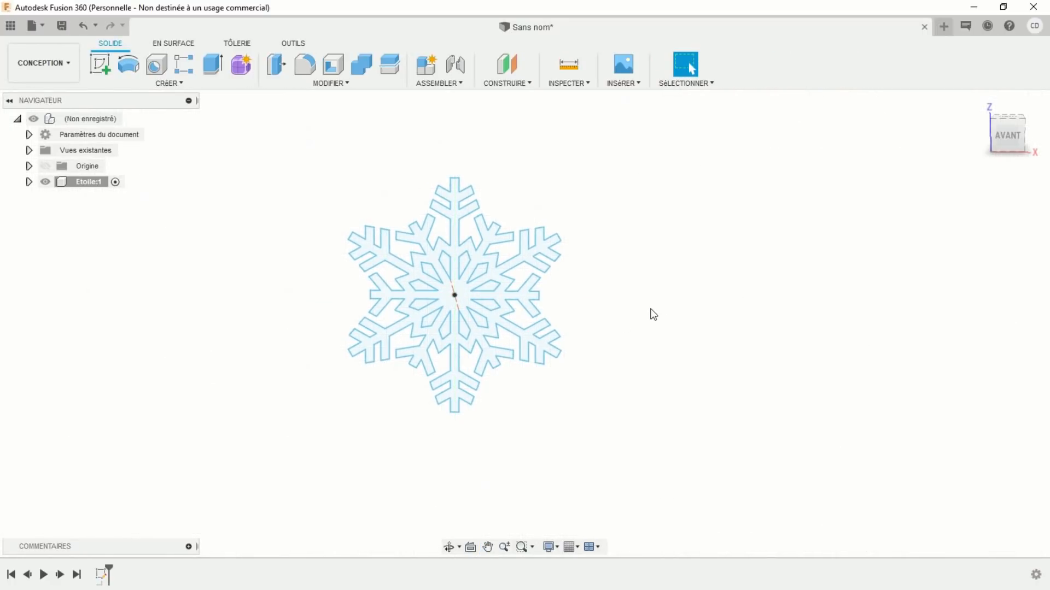
# Step: Select the snowflake profile and its inner diamond cutouts for an extrusion, leaving only the upper-left diamond open
pyautogui.keyDown('shift'); pyautogui.moveTo(652, 314); pyautogui.dragTo(588, 357, button='middle'); pyautogui.keyUp('shift')
pyautogui.scroll(2, 585, 323)
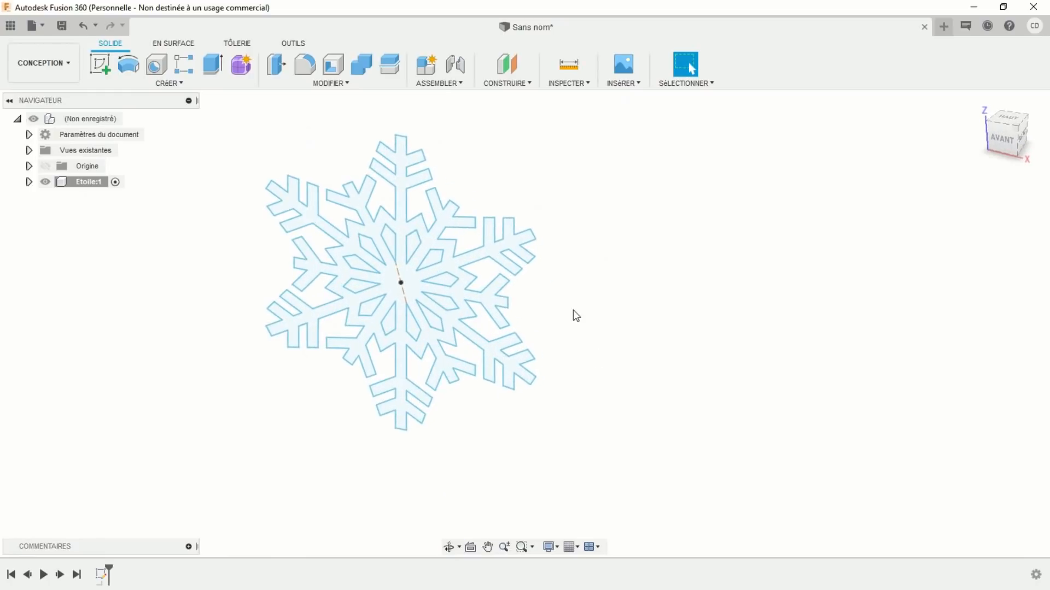
pyautogui.moveTo(573, 310); pyautogui.dragTo(612, 318, button='middle')
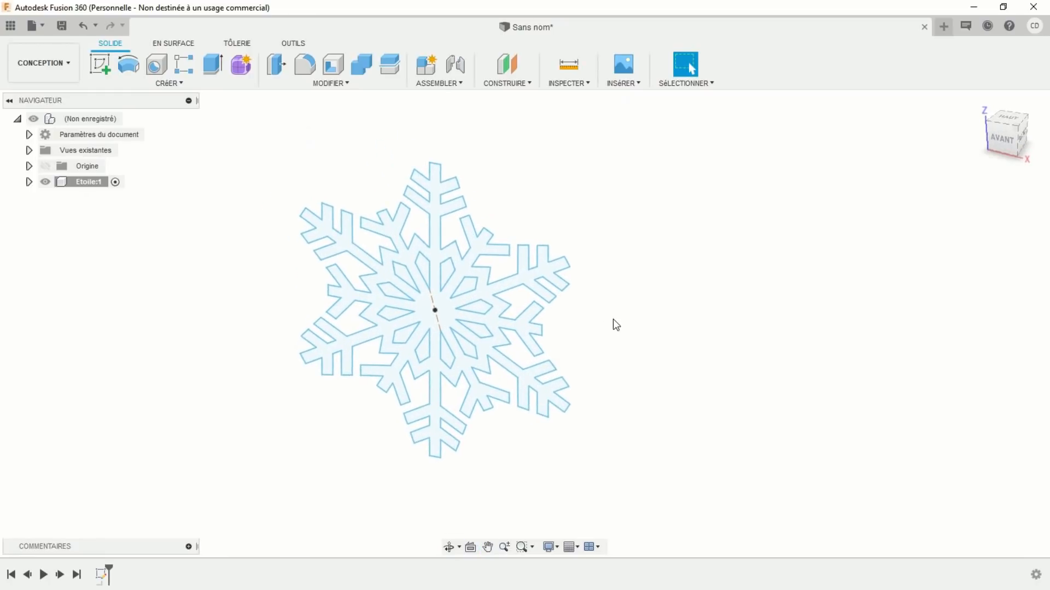
pyautogui.click(210, 66)
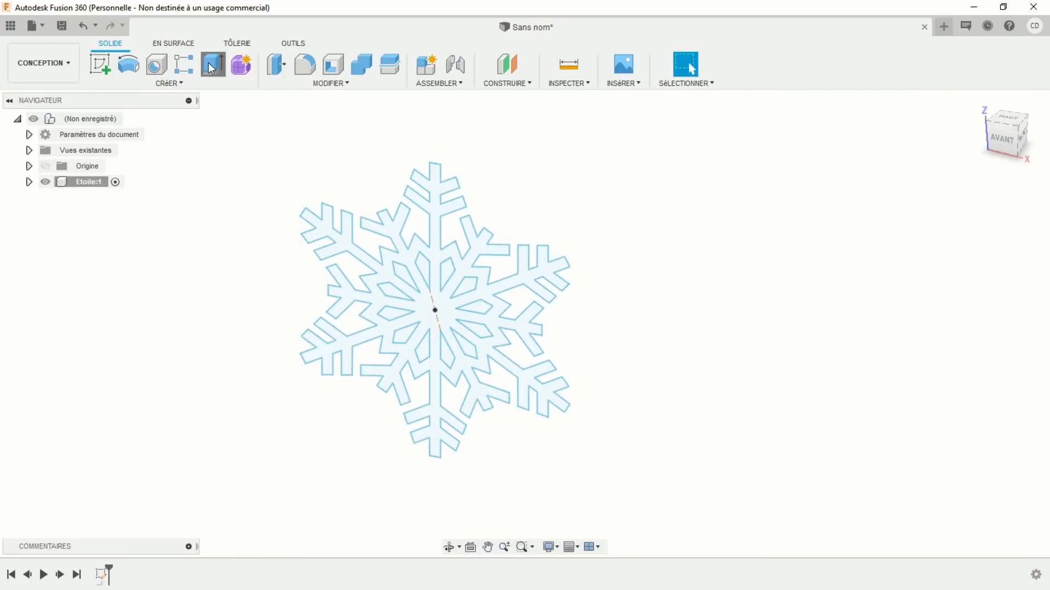
pyautogui.click(388, 274)
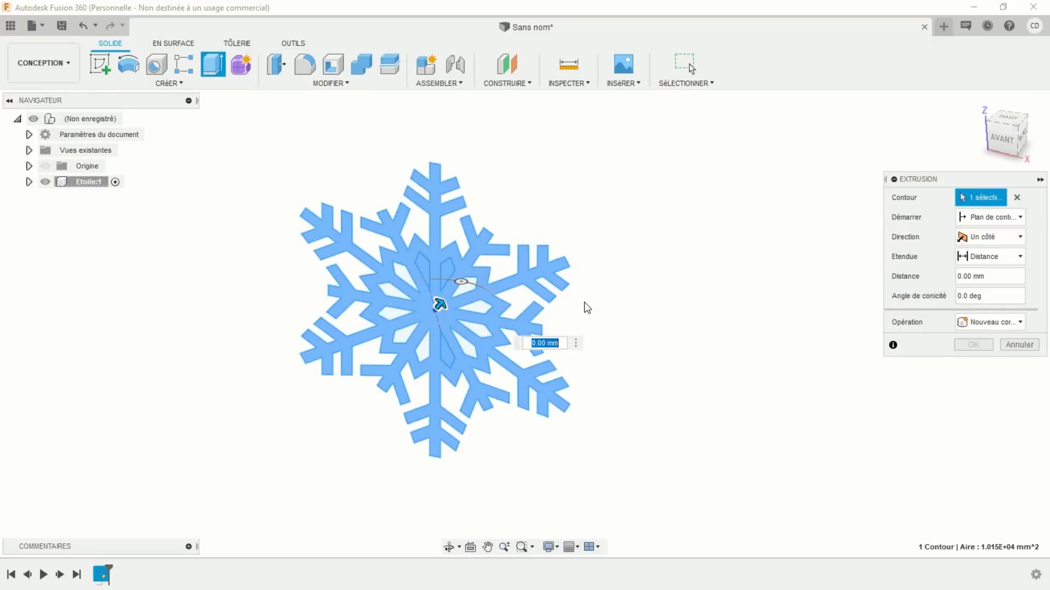
pyautogui.scroll(-2, 584, 304)
pyautogui.scroll(4, 582, 308)
pyautogui.scroll(3, 585, 306)
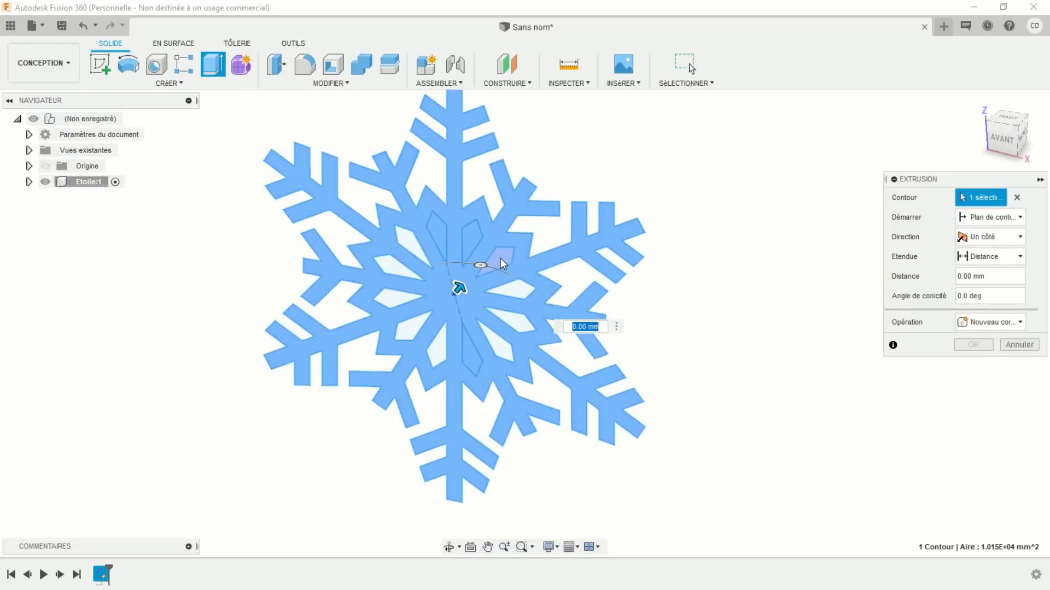
pyautogui.click(499, 258)
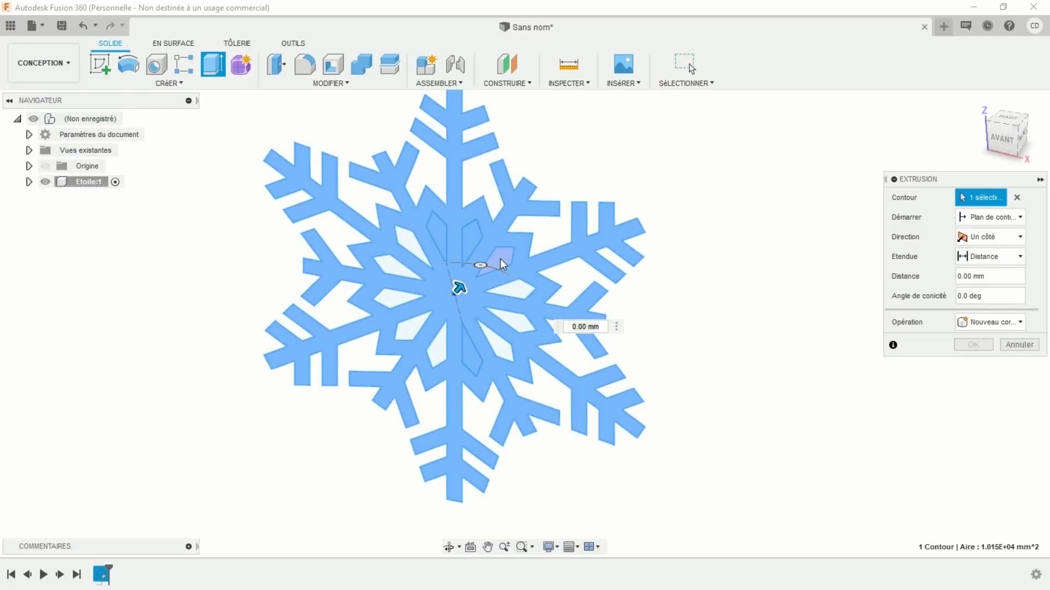
pyautogui.click(511, 291)
pyautogui.click(514, 320)
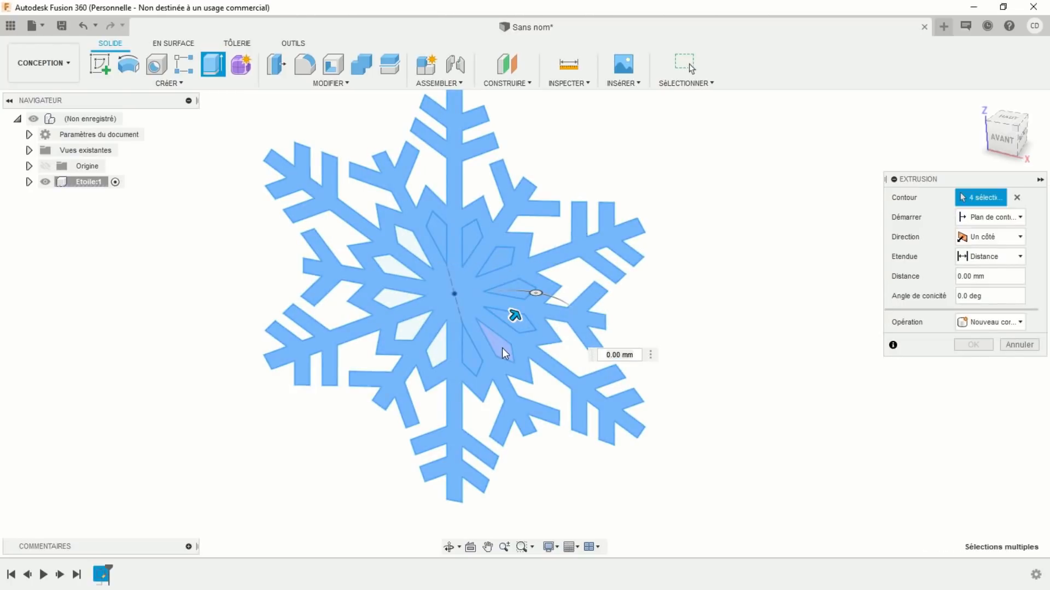
pyautogui.click(502, 348)
pyautogui.click(433, 349)
pyautogui.click(404, 314)
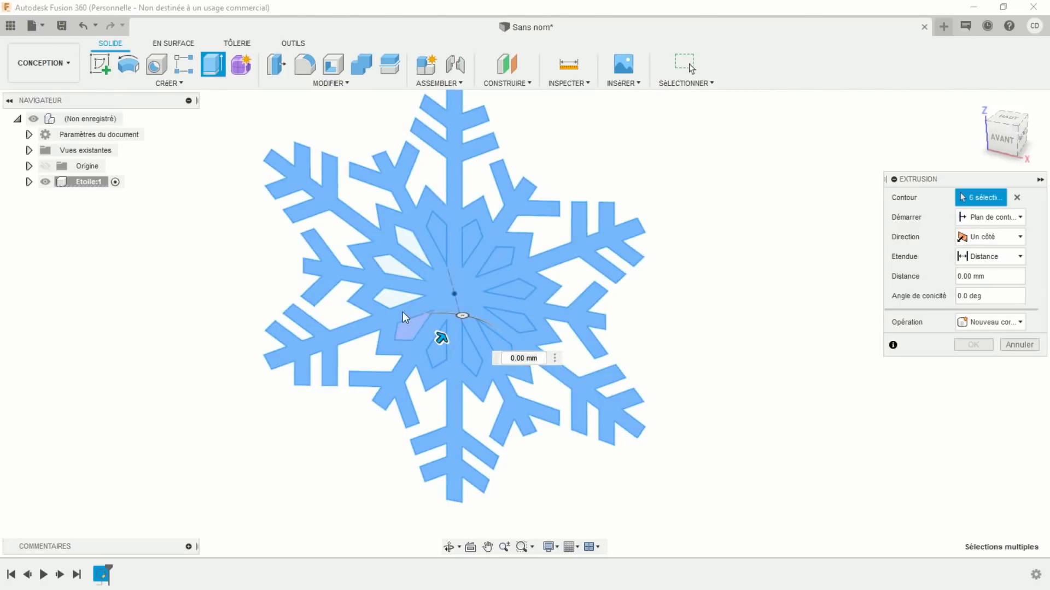
pyautogui.click(395, 300)
pyautogui.click(389, 268)
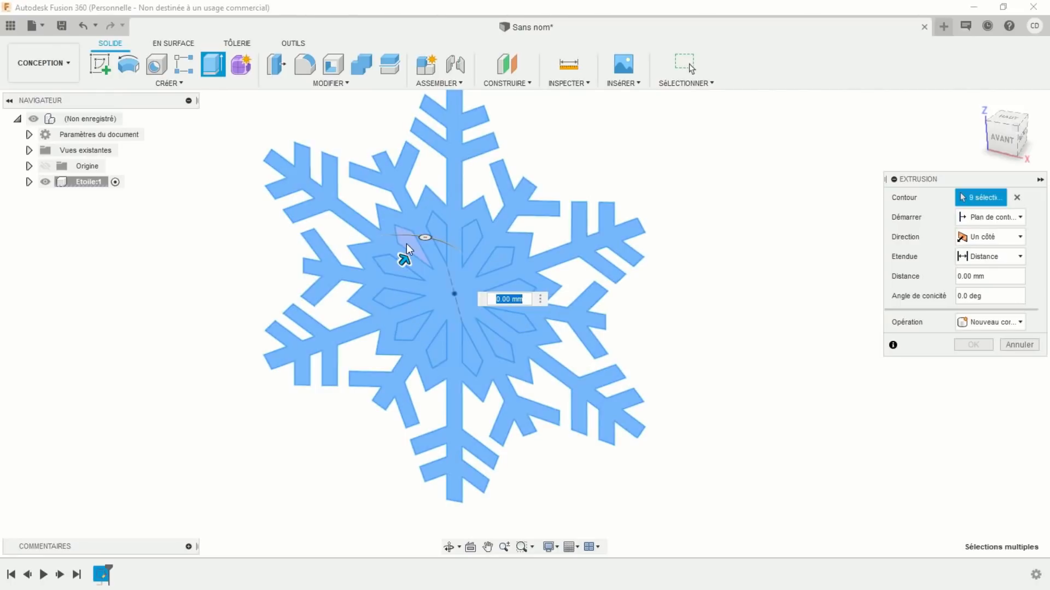
# Step: Extrude the selected profiles symmetrically by 7.5 mm as a new body
pyautogui.click(999, 238)
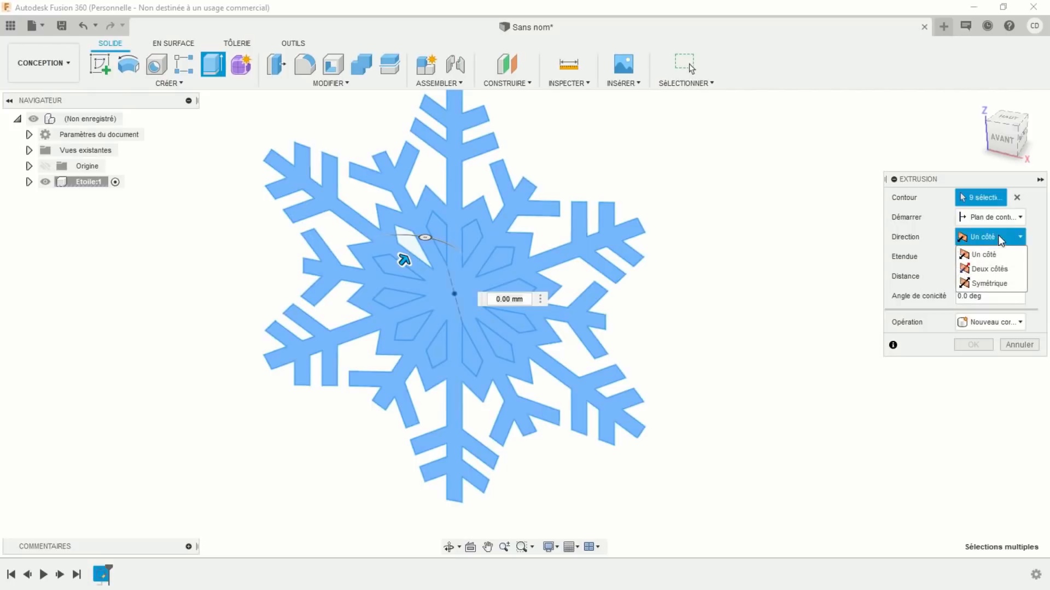
pyautogui.click(986, 283)
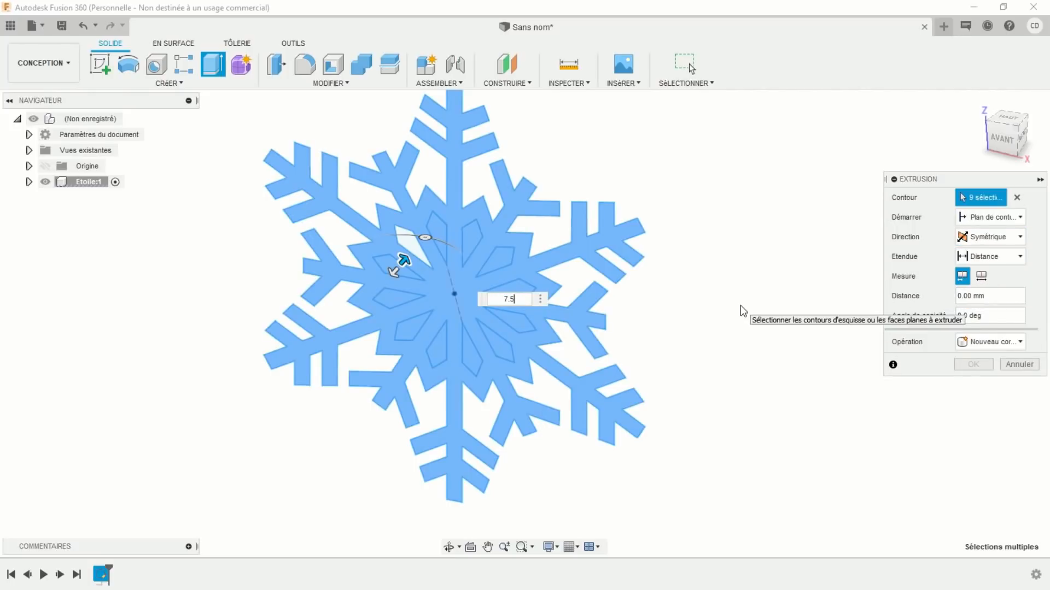
pyautogui.write('7.5')
pyautogui.press('Return')
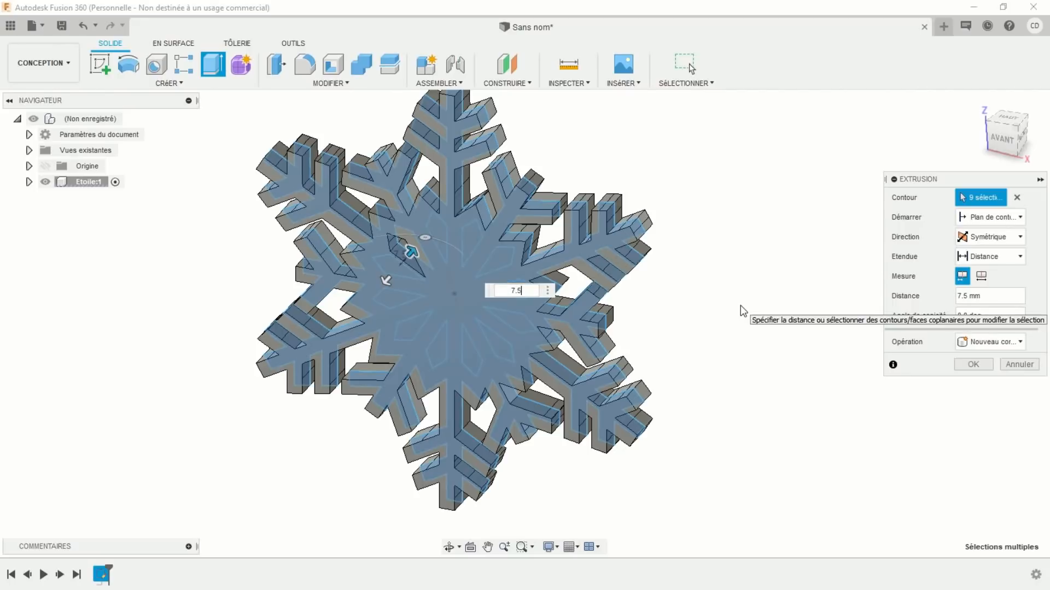
pyautogui.press('Return')
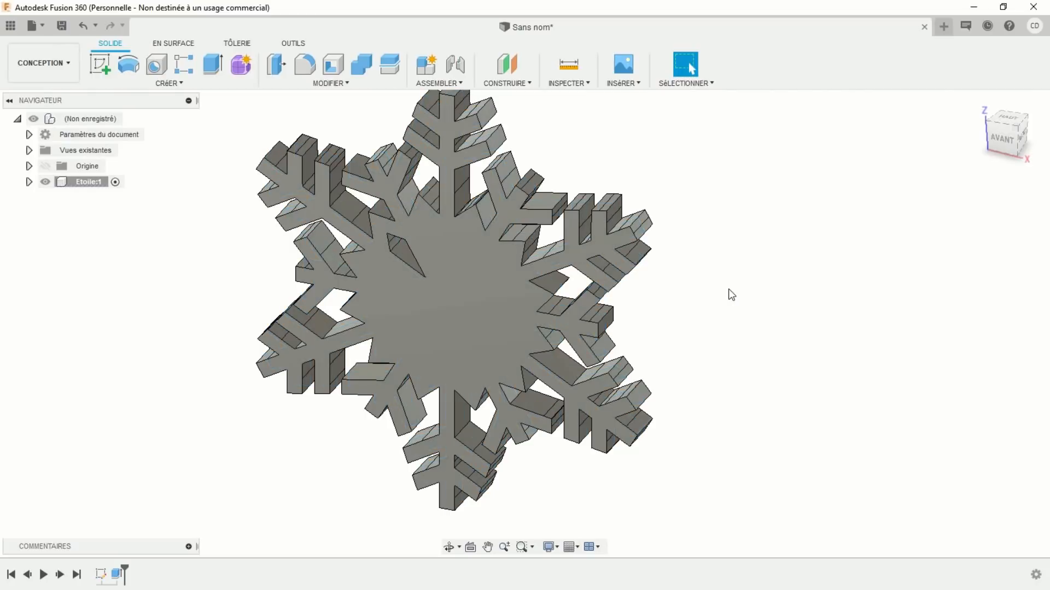
# Step: Start a new sketch on the snowflake body's front face
pyautogui.moveTo(723, 320)
pyautogui.mouseDown(button='middle')
pyautogui.moveTo(738, 347)
pyautogui.moveTo(731, 332)
pyautogui.moveTo(741, 328)
pyautogui.moveTo(726, 320)
pyautogui.mouseUp(button='middle')
pyautogui.scroll(3, 738, 324)
pyautogui.scroll(-6, 737, 324)
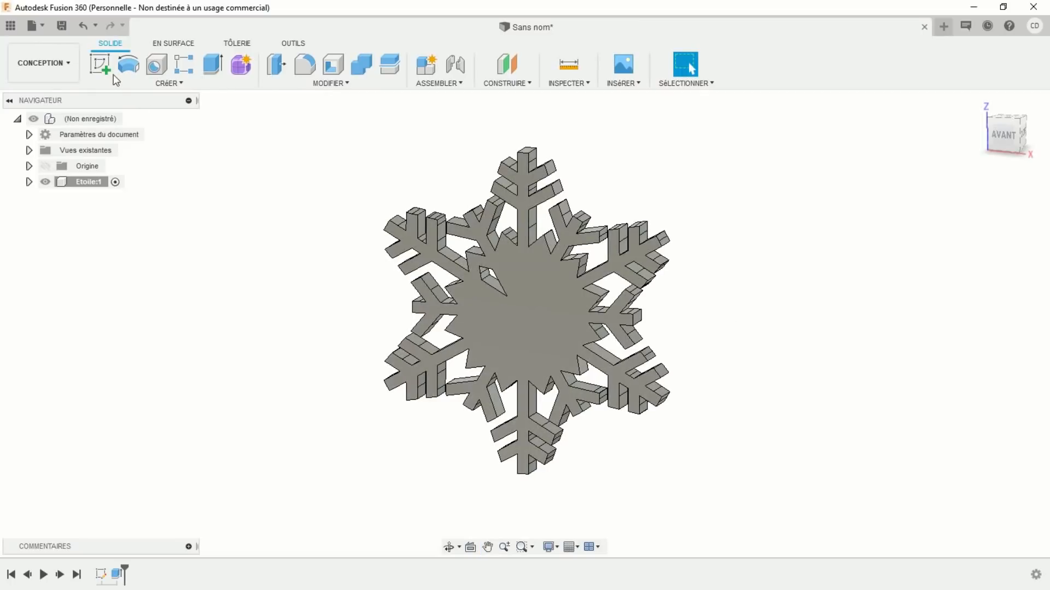
pyautogui.click(101, 65)
pyautogui.click(492, 337)
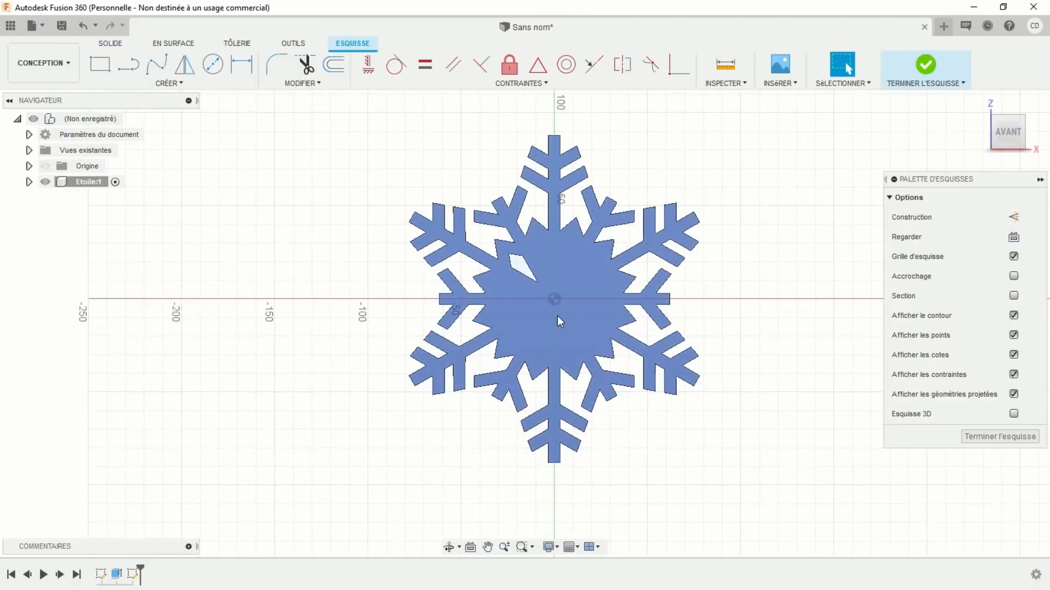
# Step: Project all the edges of the open diamond cutout into the sketch with the projection link kept on
pyautogui.scroll(5, 556, 317)
pyautogui.moveTo(547, 313); pyautogui.dragTo(433, 380, button='middle')
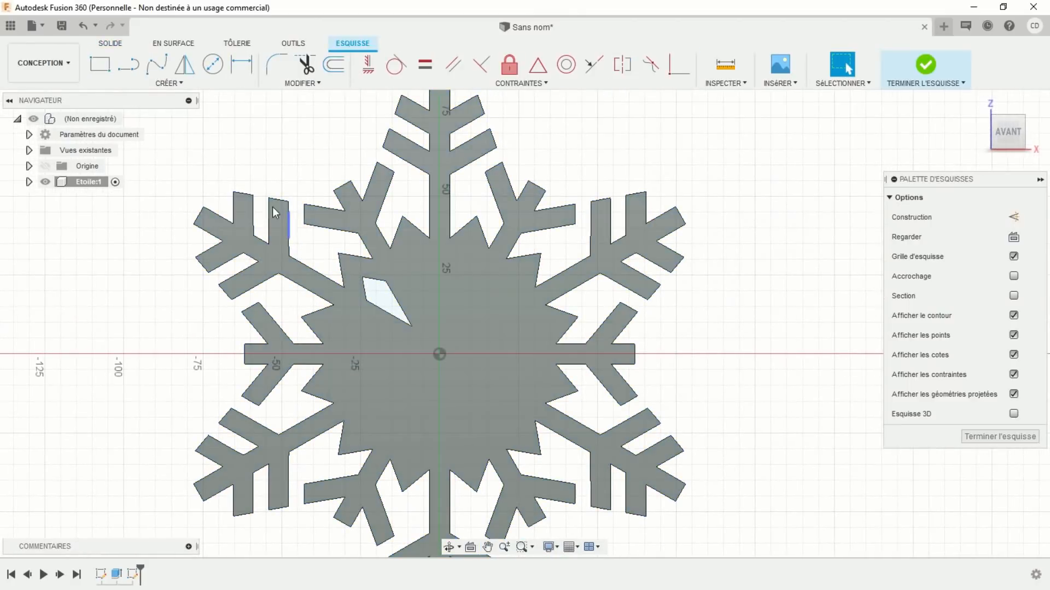
pyautogui.click(182, 82)
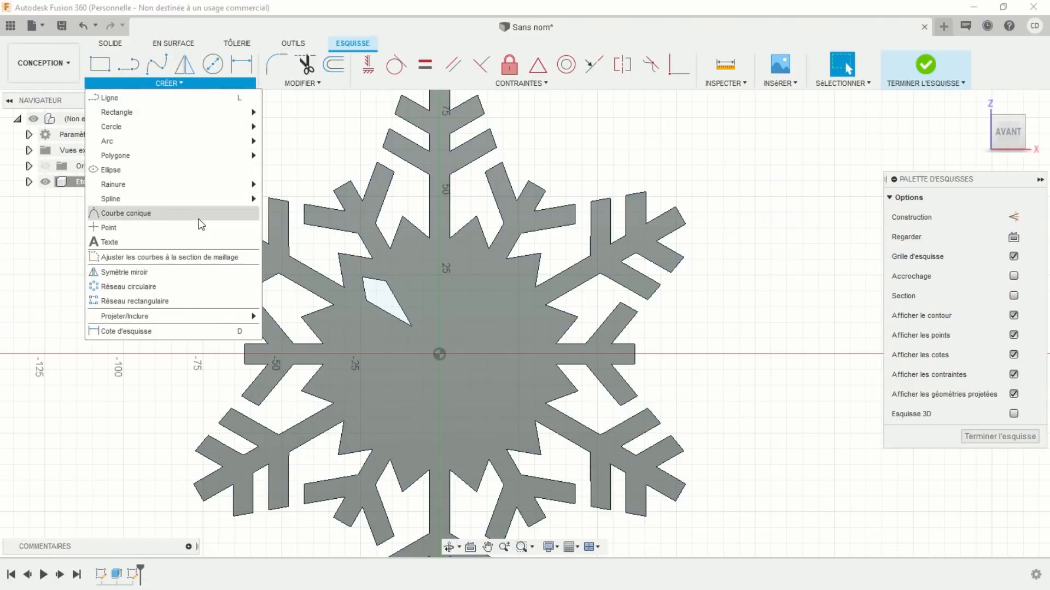
pyautogui.moveTo(195, 315)
pyautogui.click(283, 317)
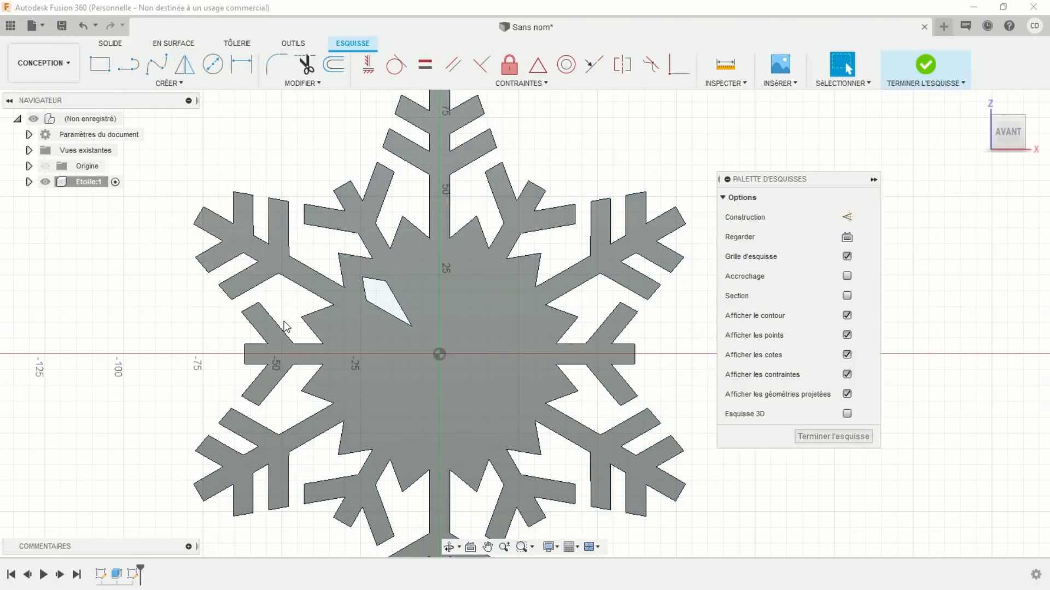
pyautogui.click(381, 313)
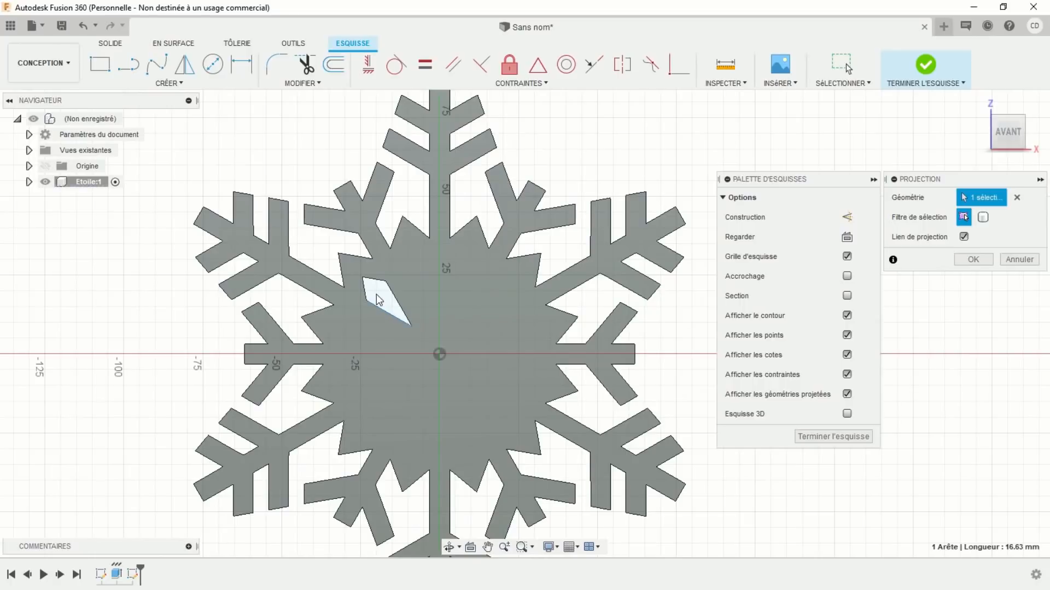
pyautogui.scroll(5, 366, 285)
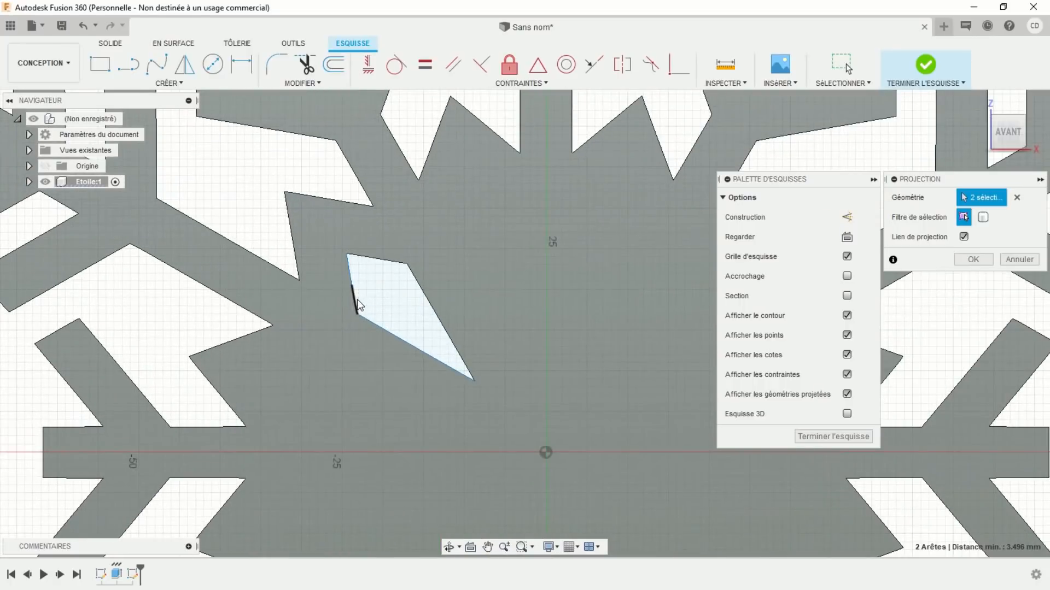
pyautogui.click(356, 300)
pyautogui.click(369, 258)
pyautogui.click(390, 264)
pyautogui.click(417, 284)
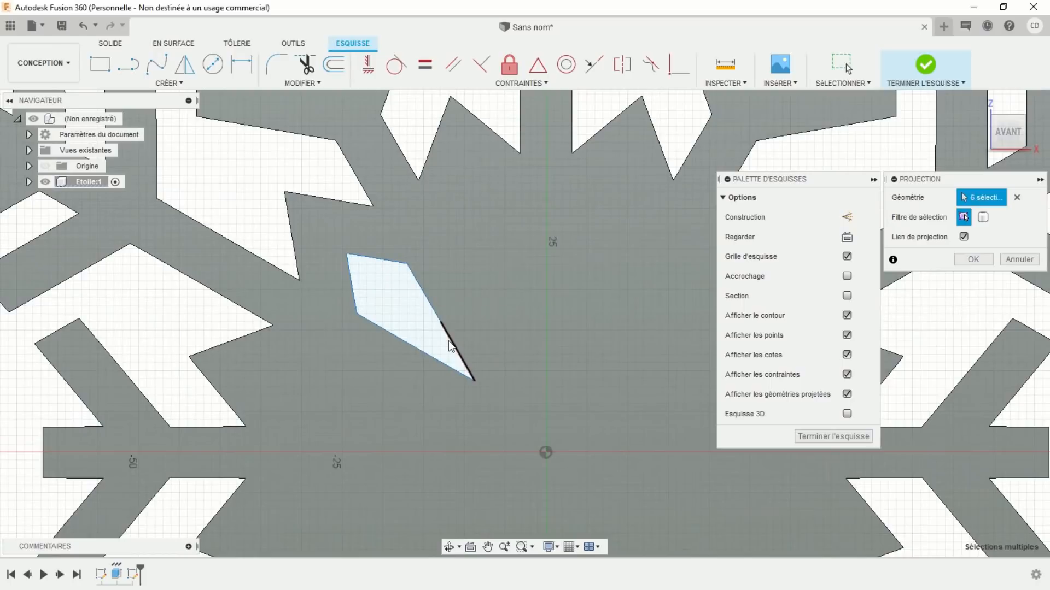
pyautogui.click(448, 340)
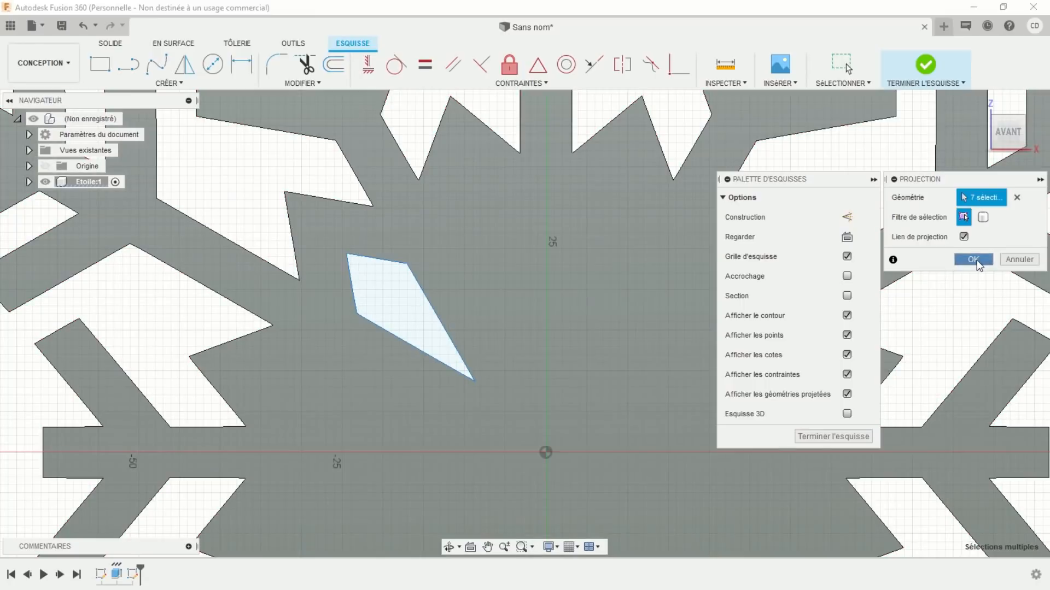
pyautogui.click(974, 259)
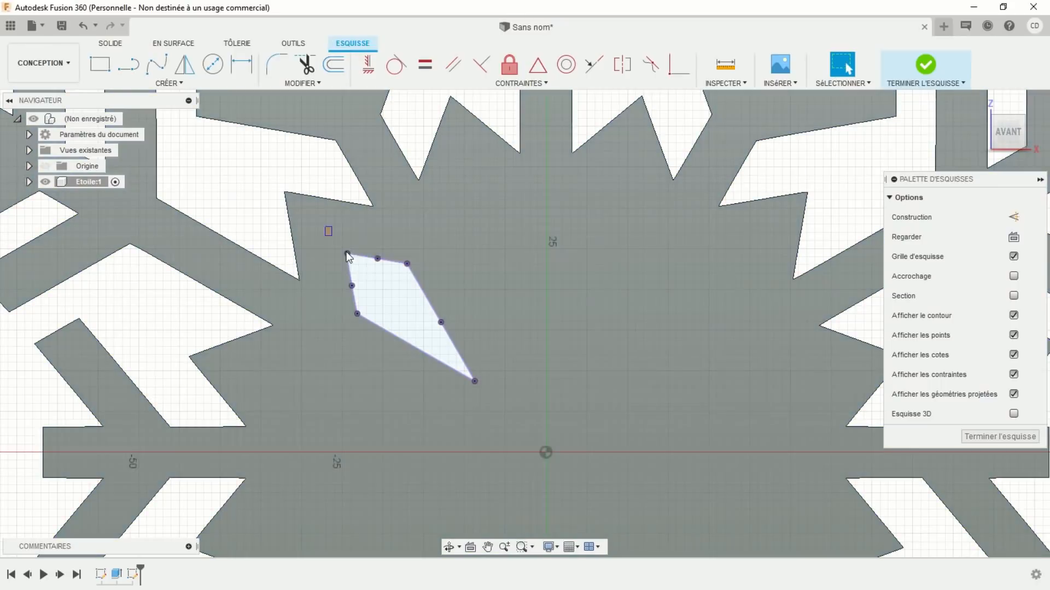
# Step: Pattern the projected diamond in a full circle of 12 around the origin, and finish the sketch
pyautogui.moveTo(325, 227); pyautogui.dragTo(490, 403)
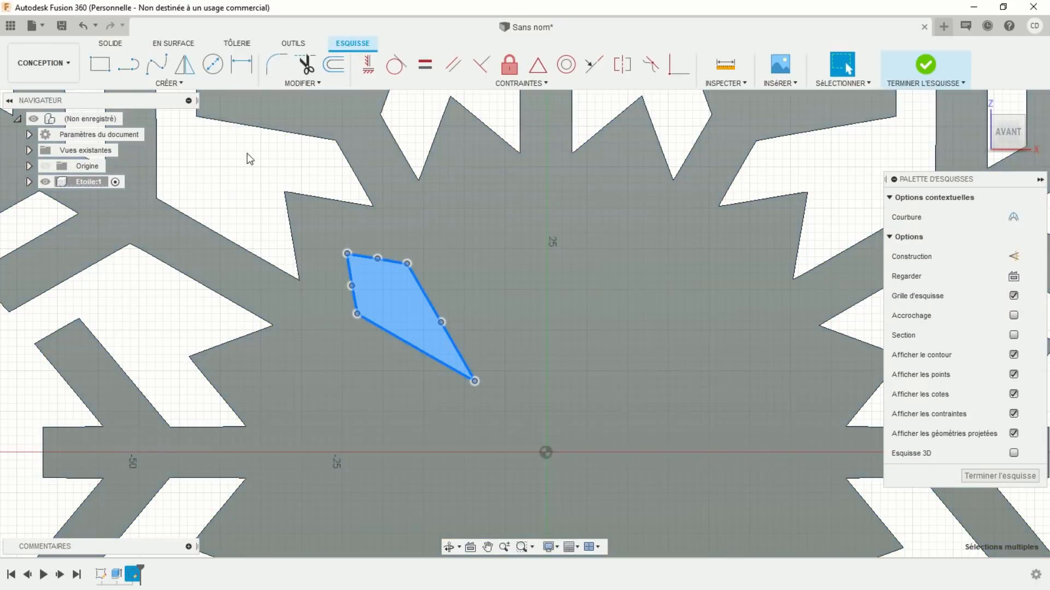
pyautogui.click(182, 85)
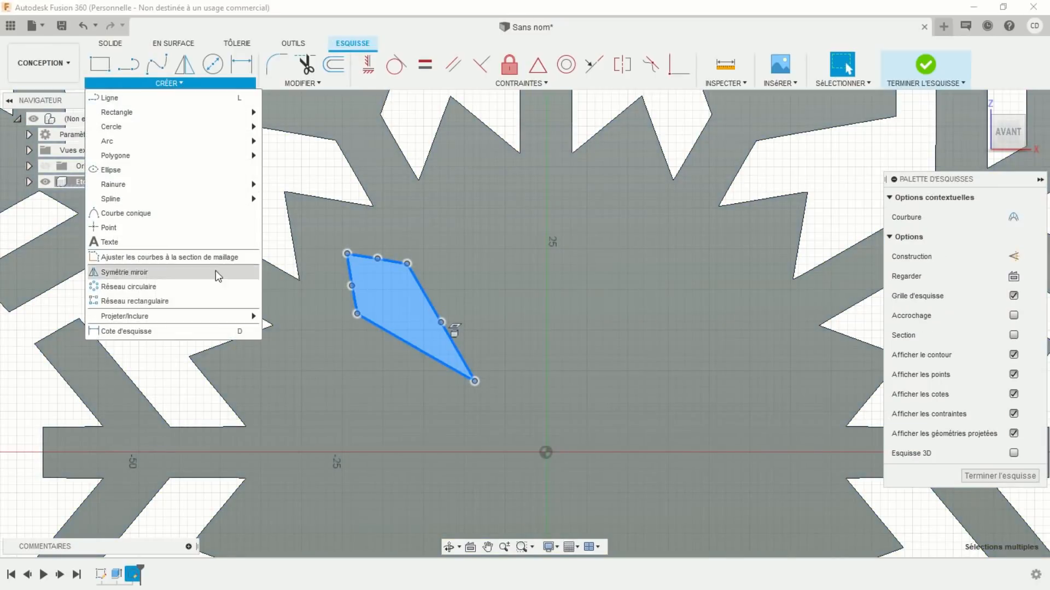
pyautogui.click(199, 285)
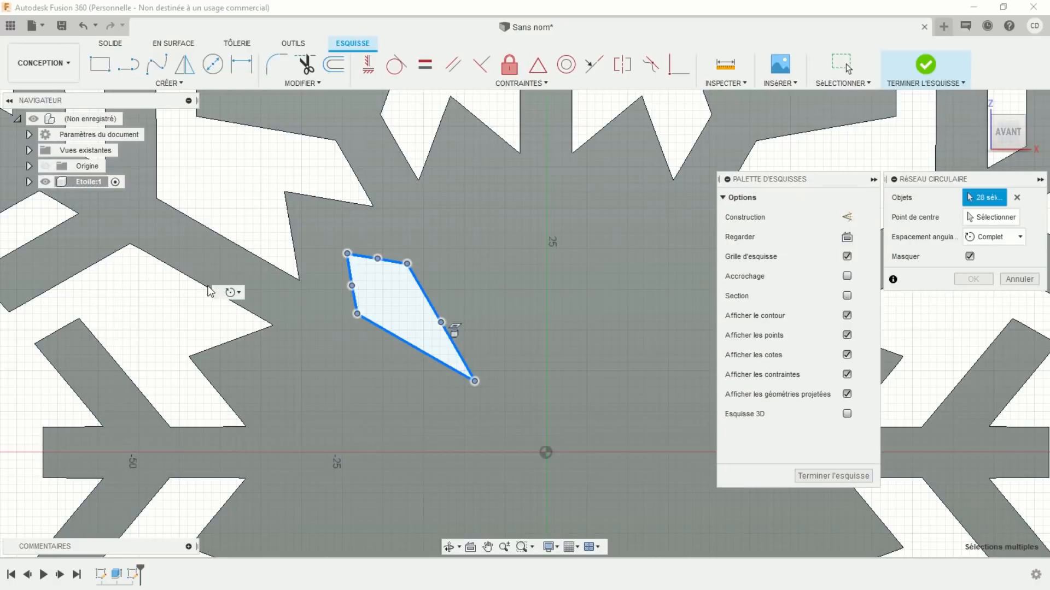
pyautogui.click(979, 217)
pyautogui.moveTo(633, 319)
pyautogui.mouseDown(button='middle')
pyautogui.moveTo(589, 288)
pyautogui.moveTo(477, 280)
pyautogui.mouseUp(button='middle')
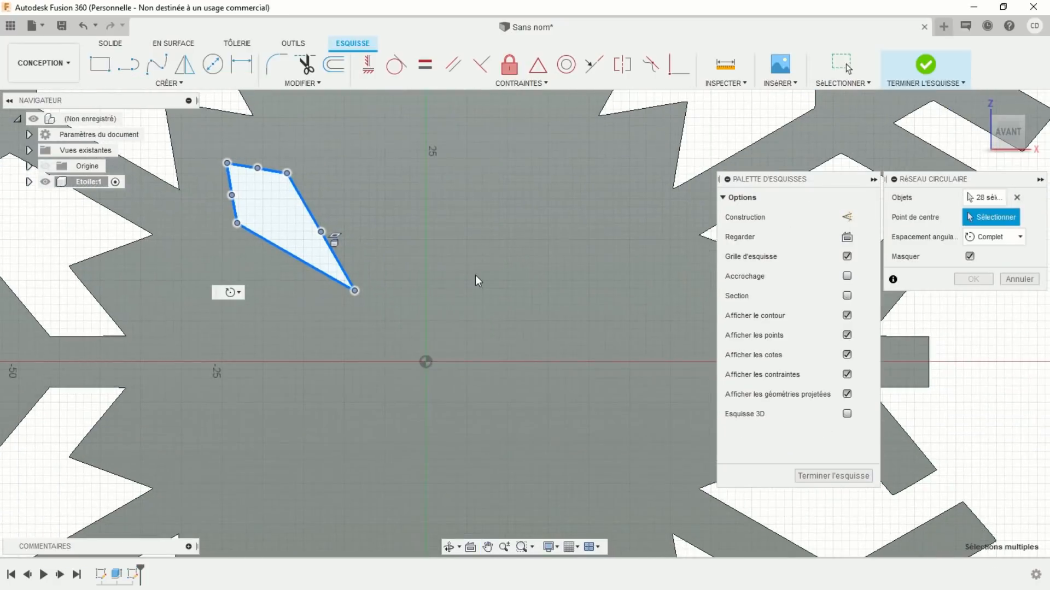
pyautogui.click(426, 362)
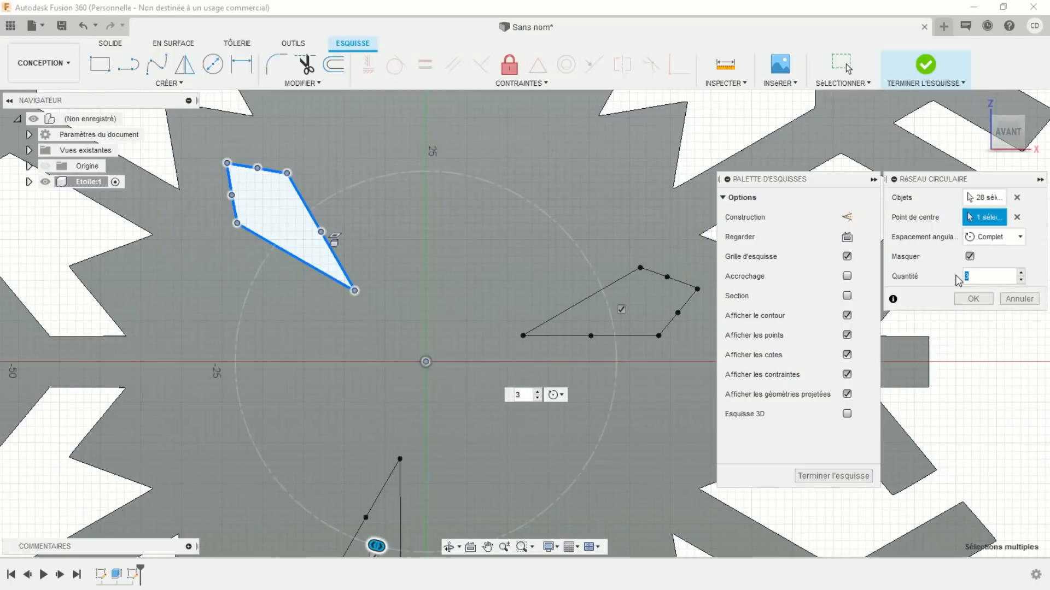
pyautogui.press('Return')
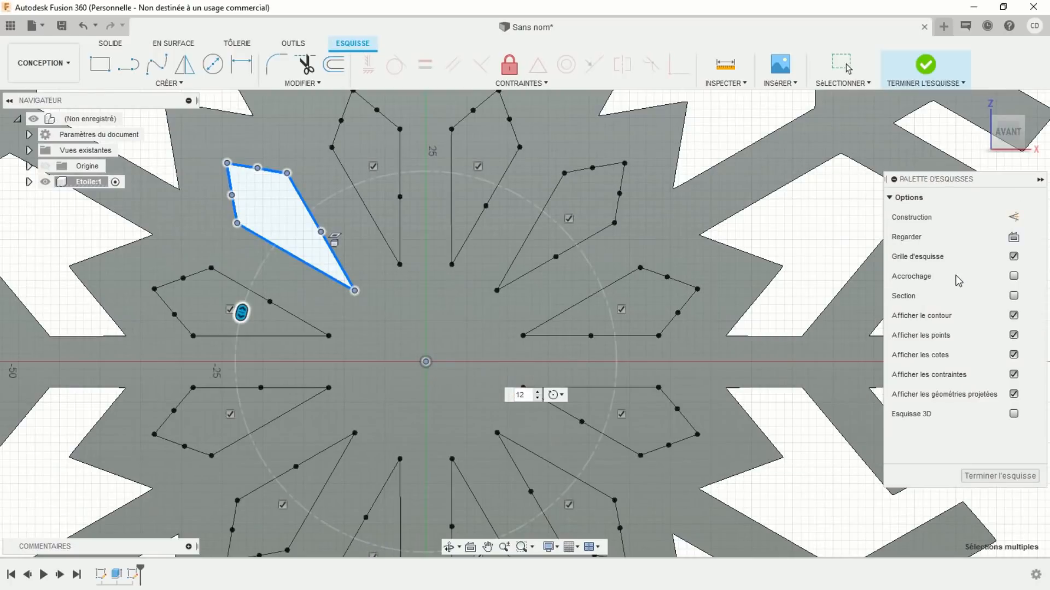
pyautogui.scroll(-8, 513, 258)
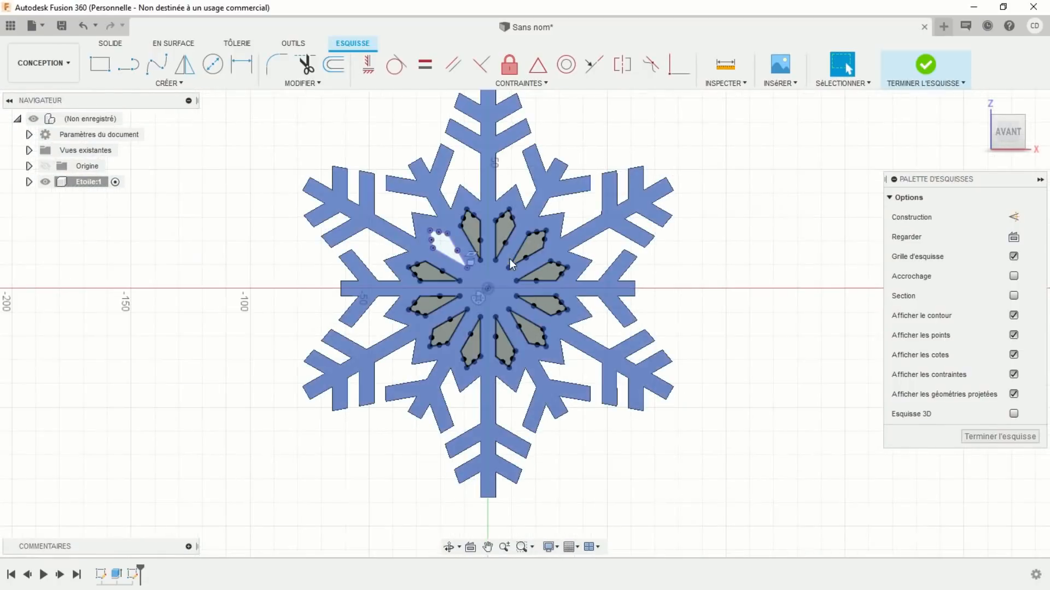
pyautogui.moveTo(663, 272); pyautogui.dragTo(640, 281, button='middle')
pyautogui.click(924, 66)
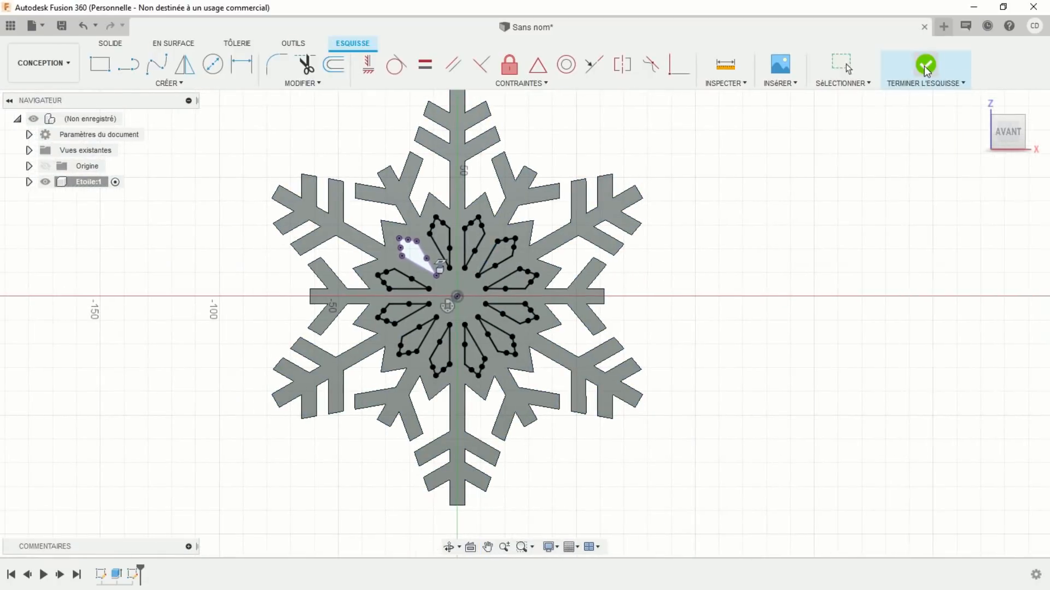
# Step: Select the eleven patterned diamond profiles on the snowflake's front face for an extrusion, leaving out the already open one
pyautogui.moveTo(710, 277)
pyautogui.keyDown('shift'); pyautogui.mouseDown(button='middle')
pyautogui.moveTo(698, 303)
pyautogui.moveTo(657, 311)
pyautogui.moveTo(715, 317)
pyautogui.moveTo(720, 279)
pyautogui.mouseUp(button='middle'); pyautogui.keyUp('shift')
pyautogui.scroll(4, 710, 282)
pyautogui.scroll(2, 714, 317)
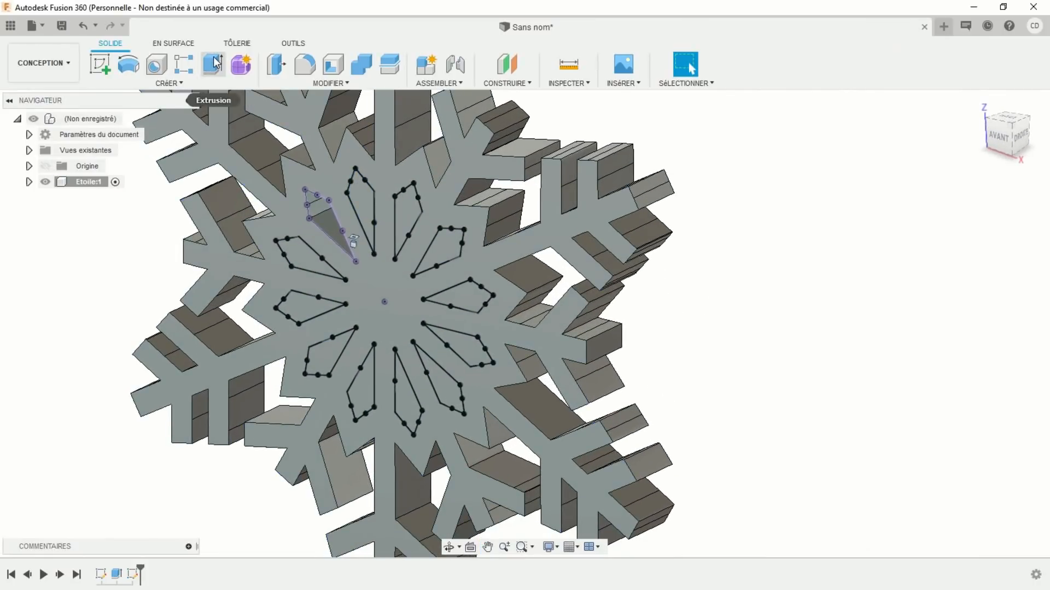
pyautogui.click(212, 63)
pyautogui.click(362, 203)
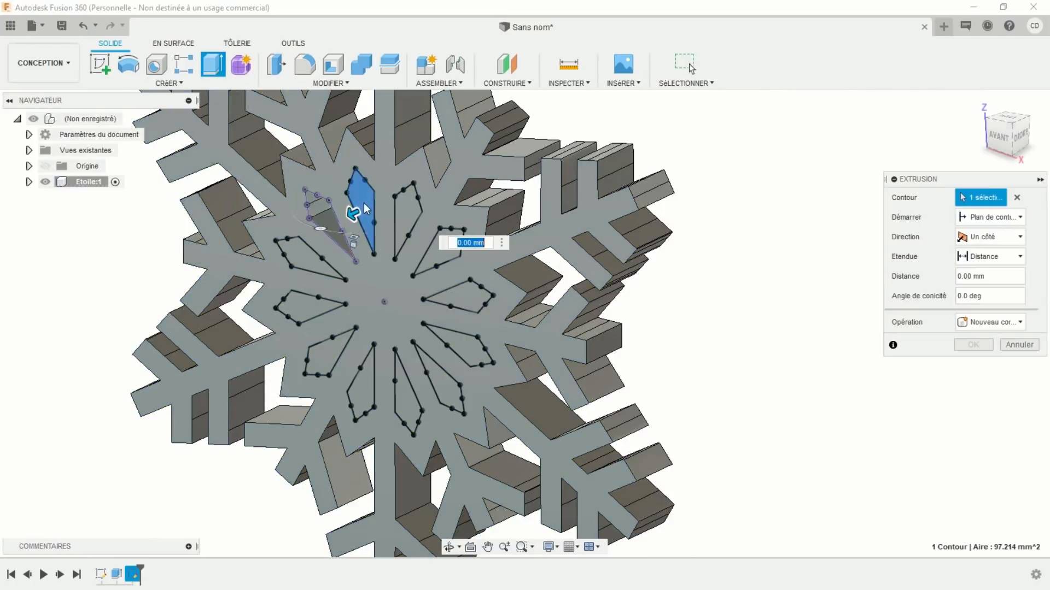
pyautogui.click(402, 221)
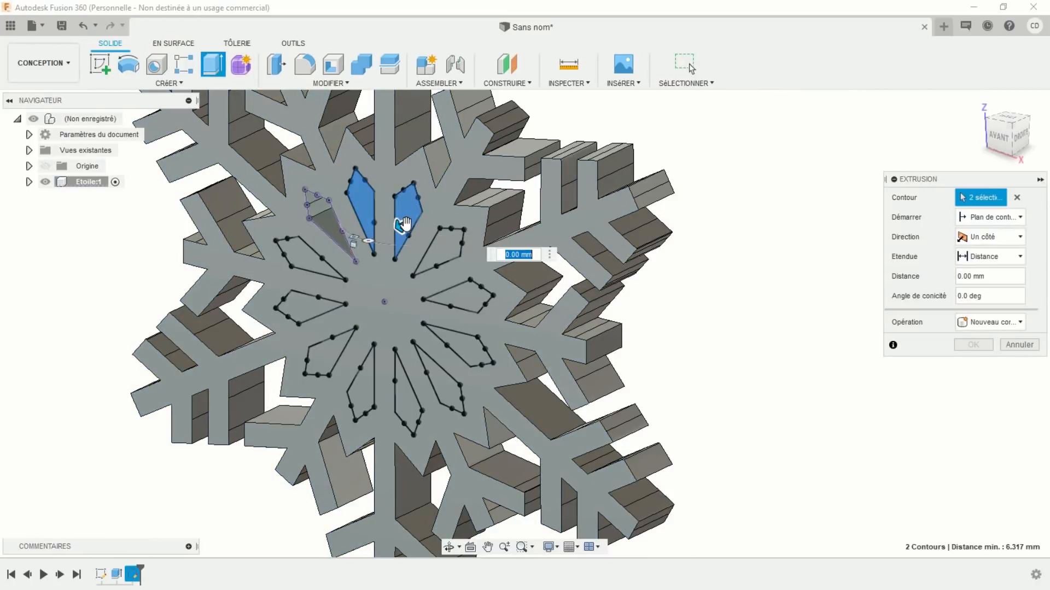
pyautogui.click(440, 253)
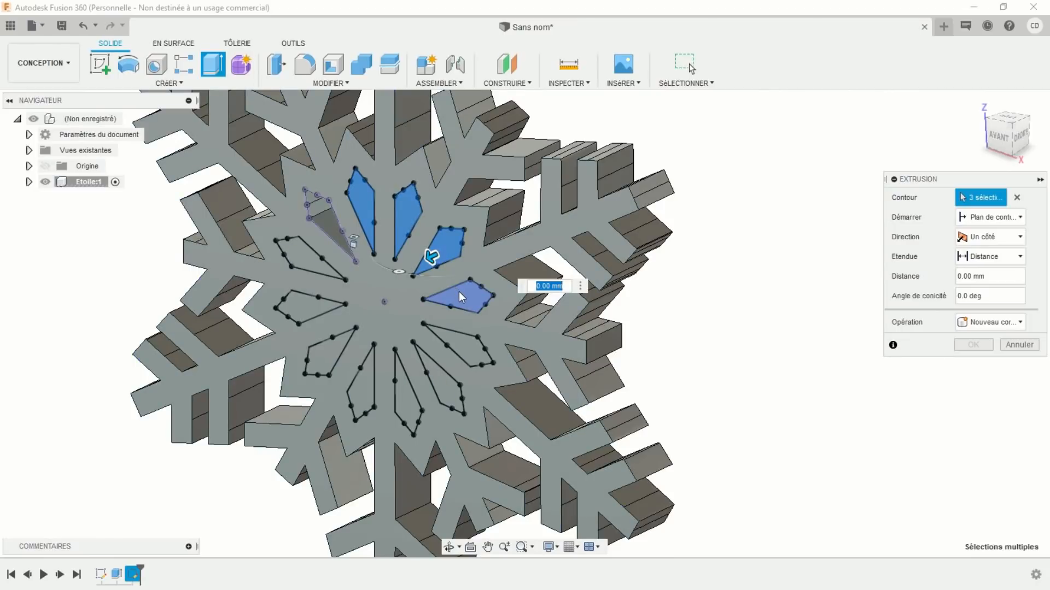
pyautogui.click(457, 292)
pyautogui.click(463, 347)
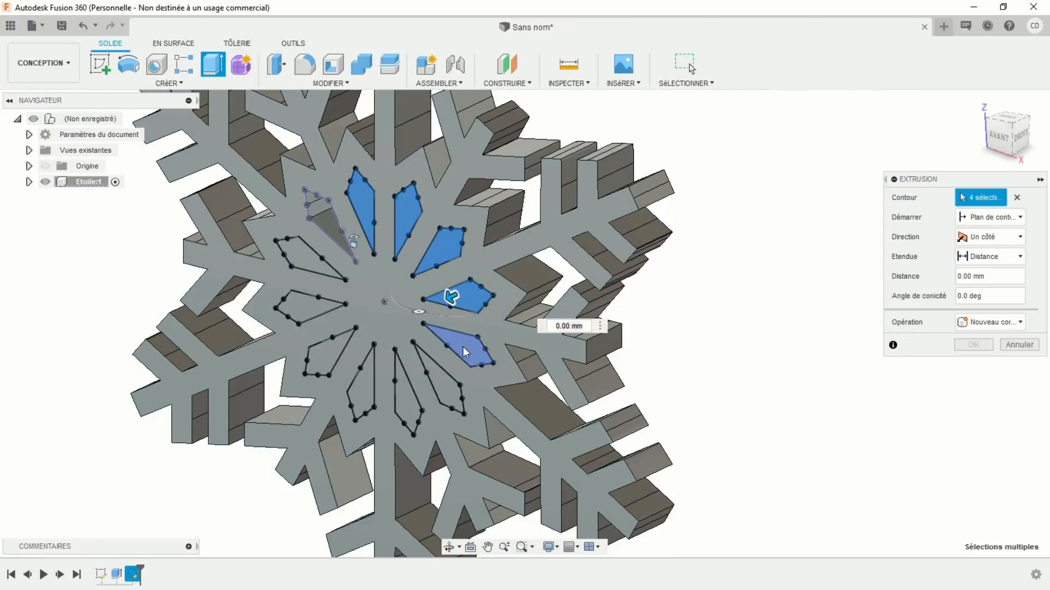
pyautogui.click(441, 388)
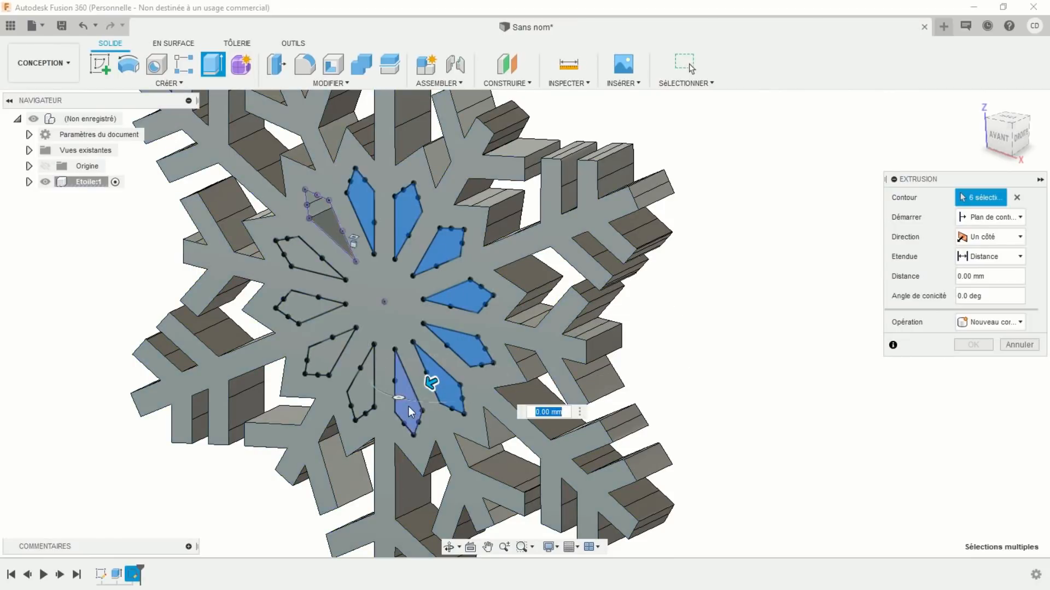
pyautogui.click(406, 409)
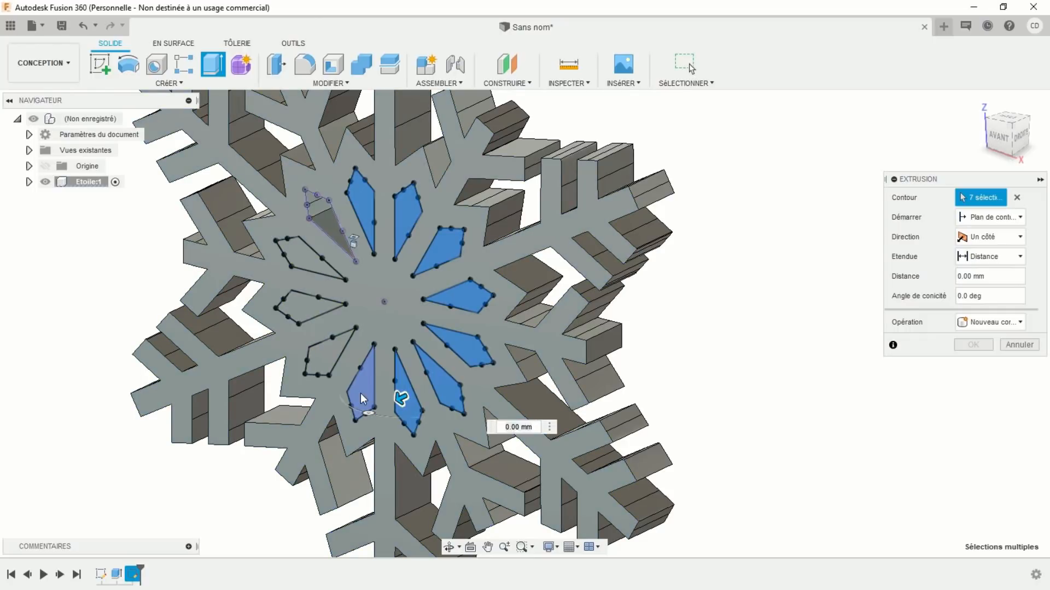
pyautogui.click(360, 392)
pyautogui.click(325, 357)
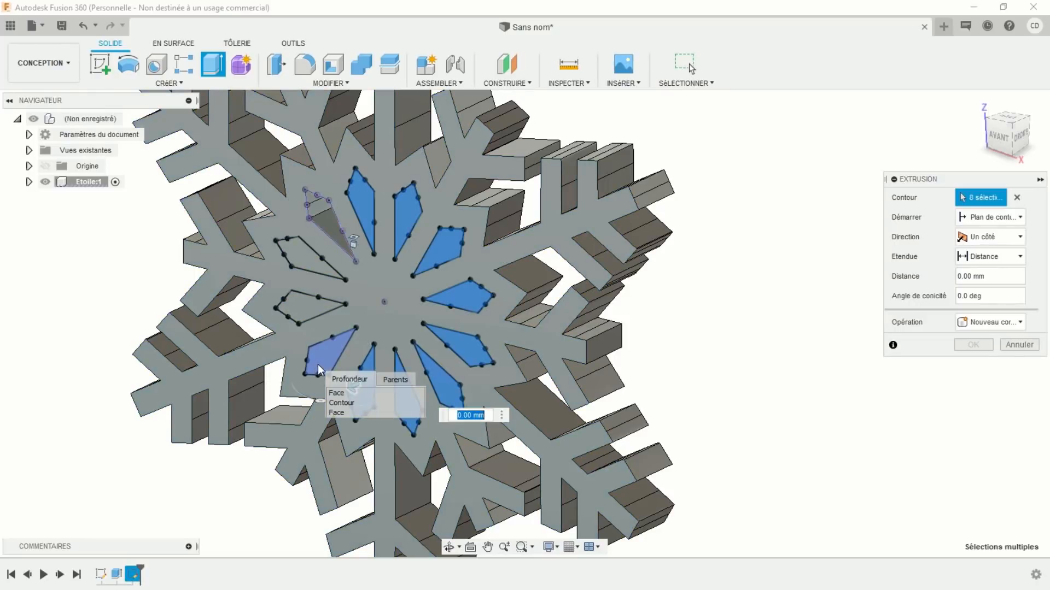
pyautogui.click(331, 351)
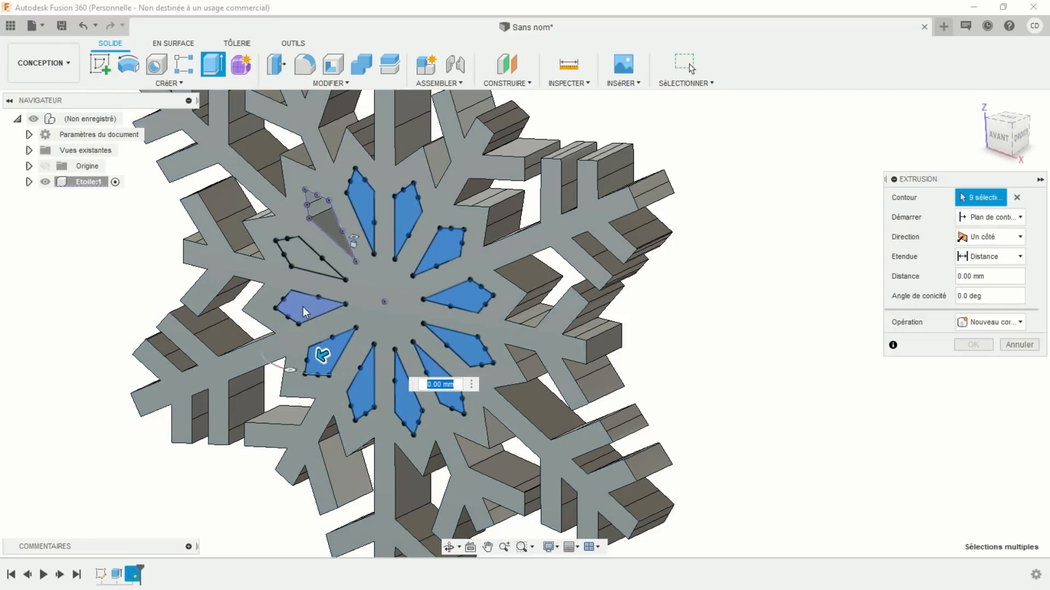
pyautogui.click(303, 306)
pyautogui.click(302, 259)
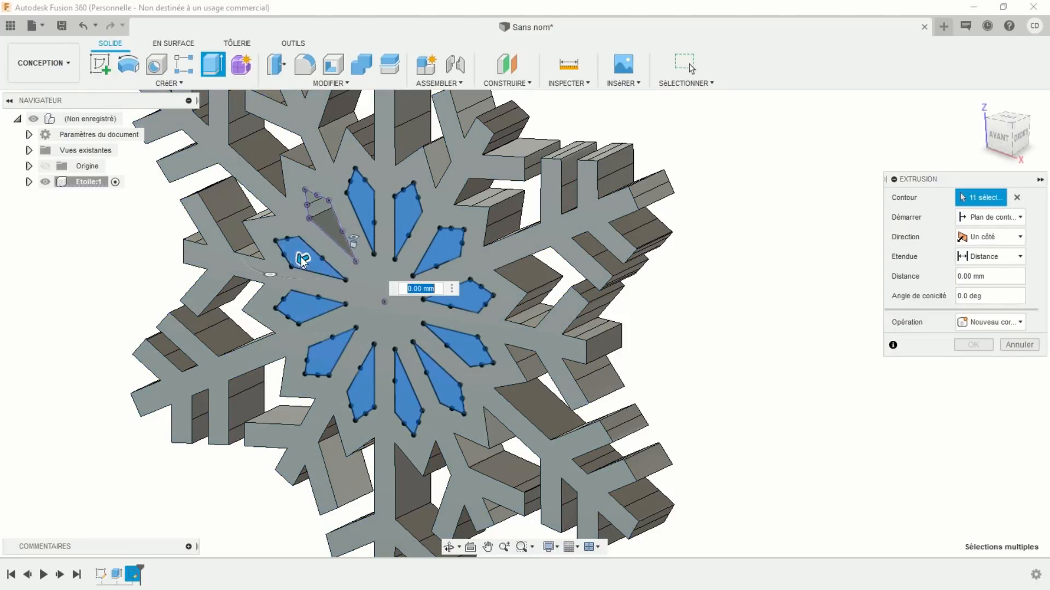
# Step: Extrude the selected diamonds backwards as a cut through the full thickness of the snowflake
pyautogui.scroll(-4, 384, 327)
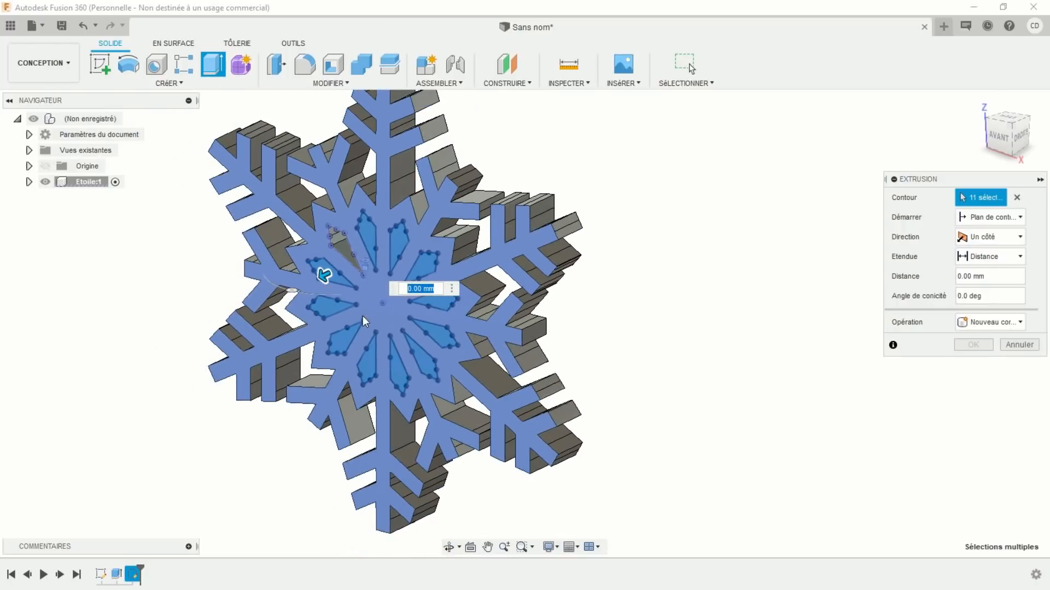
pyautogui.moveTo(323, 273); pyautogui.dragTo(485, 196)
pyautogui.click(967, 365)
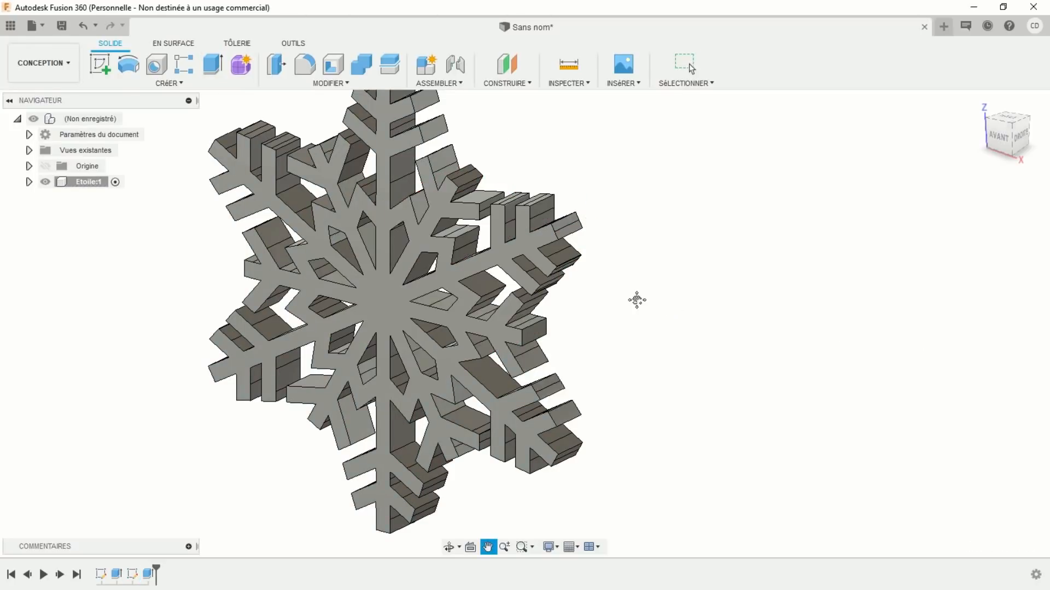
# Step: Start a new sketch on the front face of the cut snowflake
pyautogui.moveTo(634, 297); pyautogui.dragTo(693, 332, button='middle')
pyautogui.scroll(3, 677, 306)
pyautogui.scroll(-6, 677, 307)
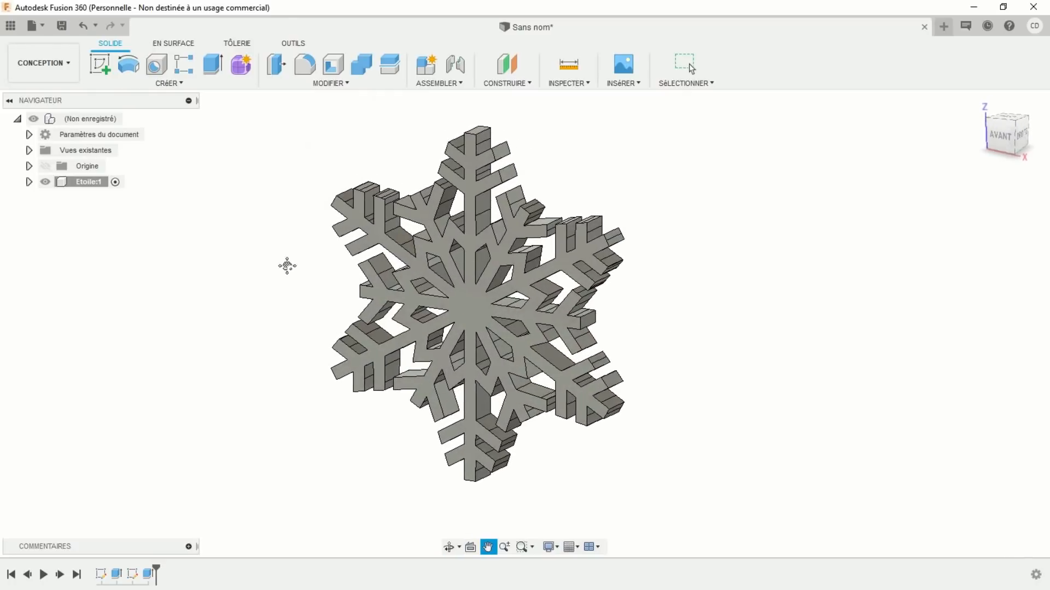
pyautogui.moveTo(287, 266)
pyautogui.mouseDown(button='middle')
pyautogui.moveTo(296, 281)
pyautogui.moveTo(310, 274)
pyautogui.moveTo(287, 256)
pyautogui.mouseUp(button='middle')
pyautogui.press('Escape')
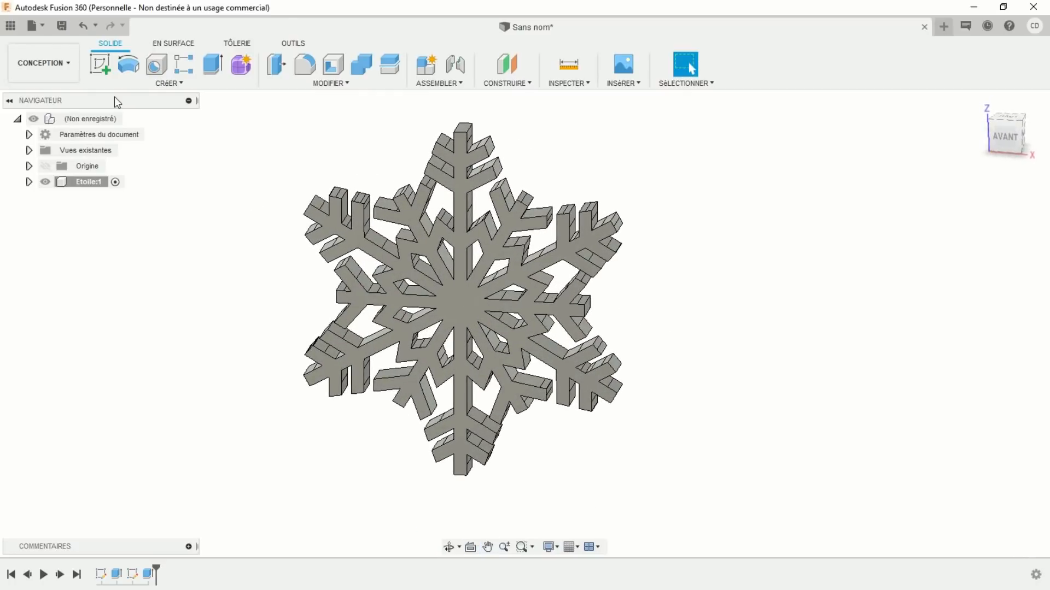
pyautogui.click(100, 70)
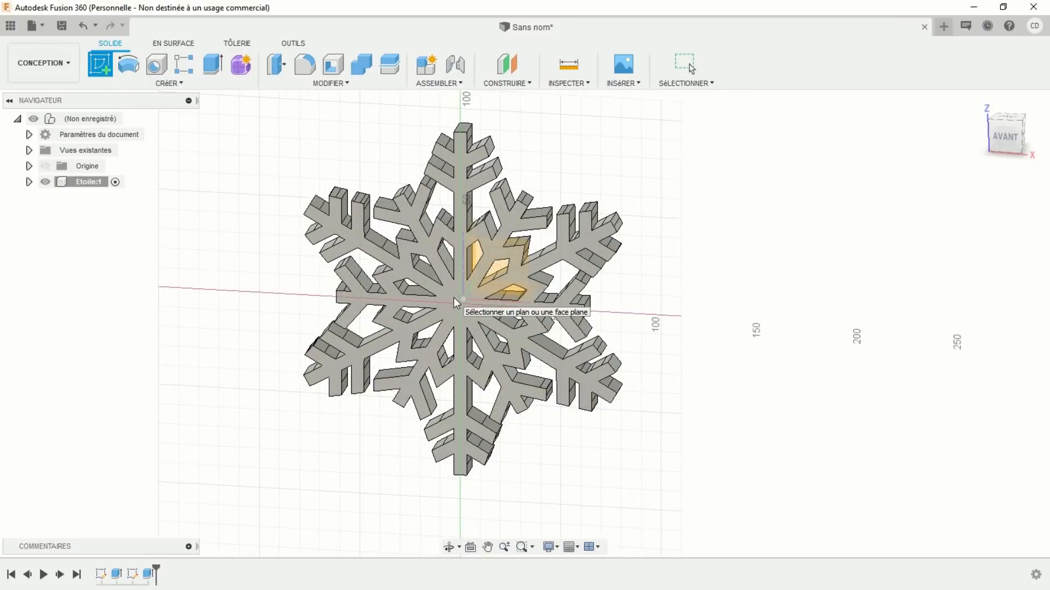
pyautogui.click(453, 297)
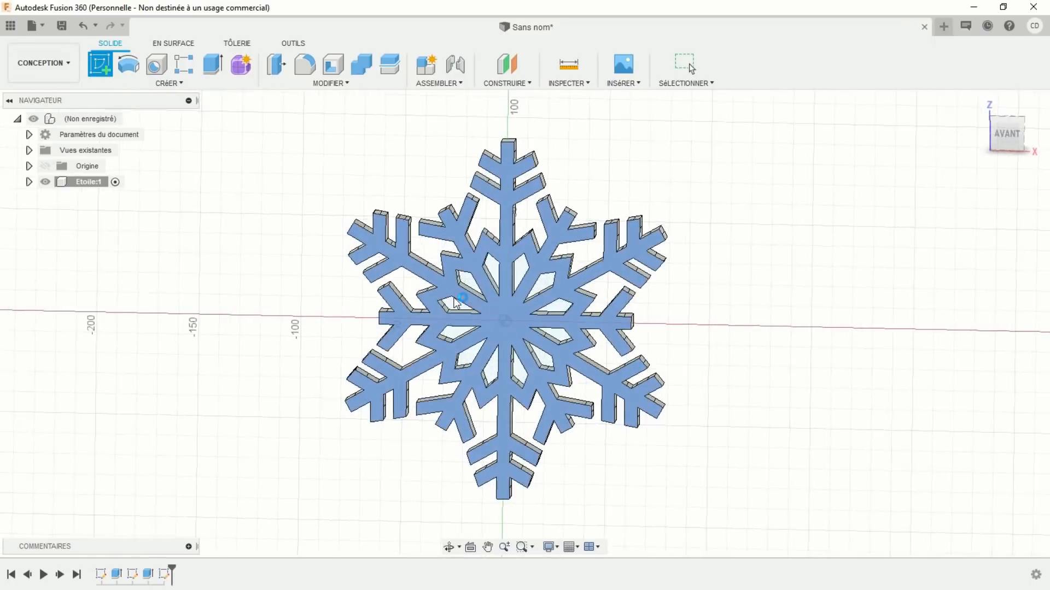
# Step: Intersect the lower edge of the bottom branch's left outer twig into the sketch, keeping the projection link
pyautogui.moveTo(419, 378)
pyautogui.mouseDown(button='middle')
pyautogui.moveTo(431, 251)
pyautogui.moveTo(411, 165)
pyautogui.mouseUp(button='middle')
pyautogui.scroll(6, 514, 328)
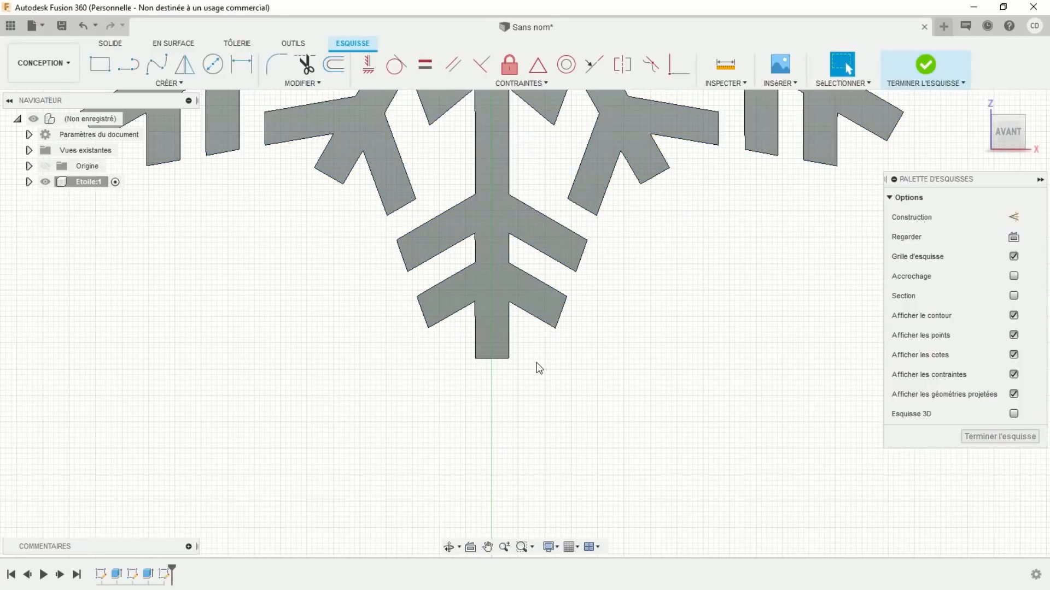
pyautogui.click(182, 81)
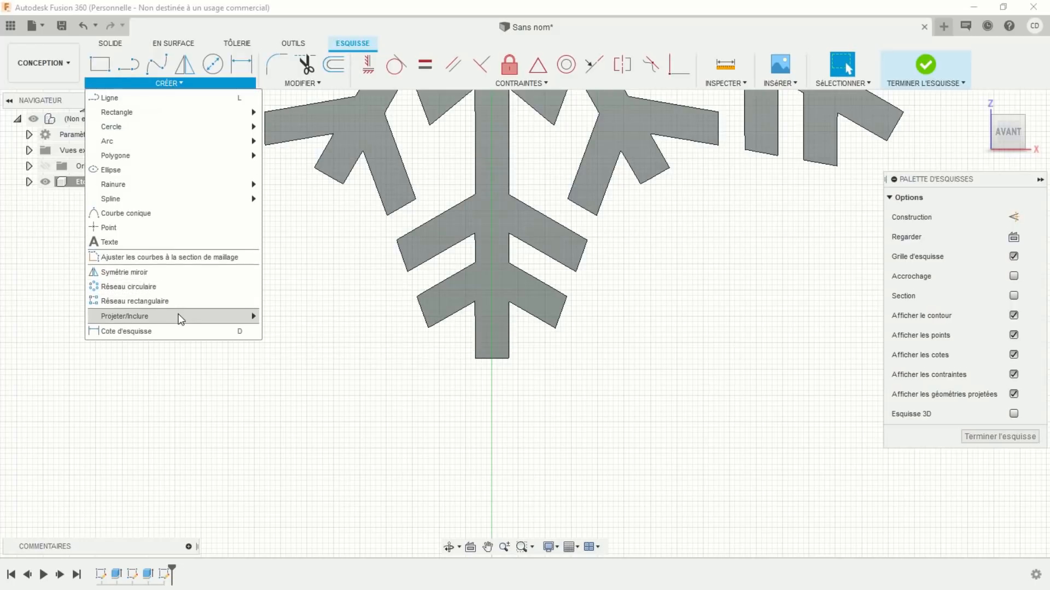
pyautogui.moveTo(213, 316)
pyautogui.click(275, 332)
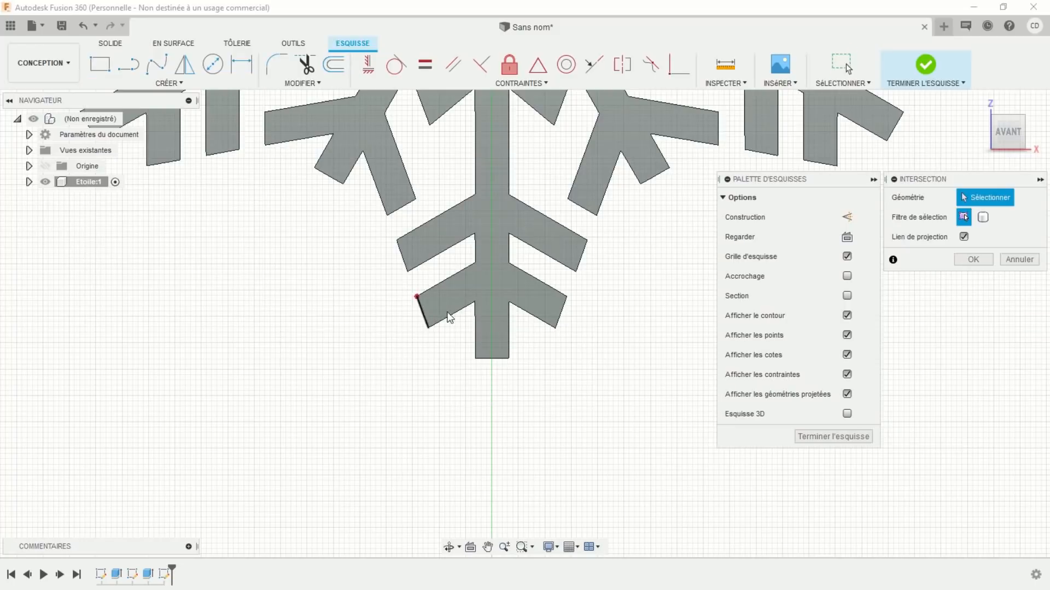
pyautogui.click(462, 309)
pyautogui.click(475, 318)
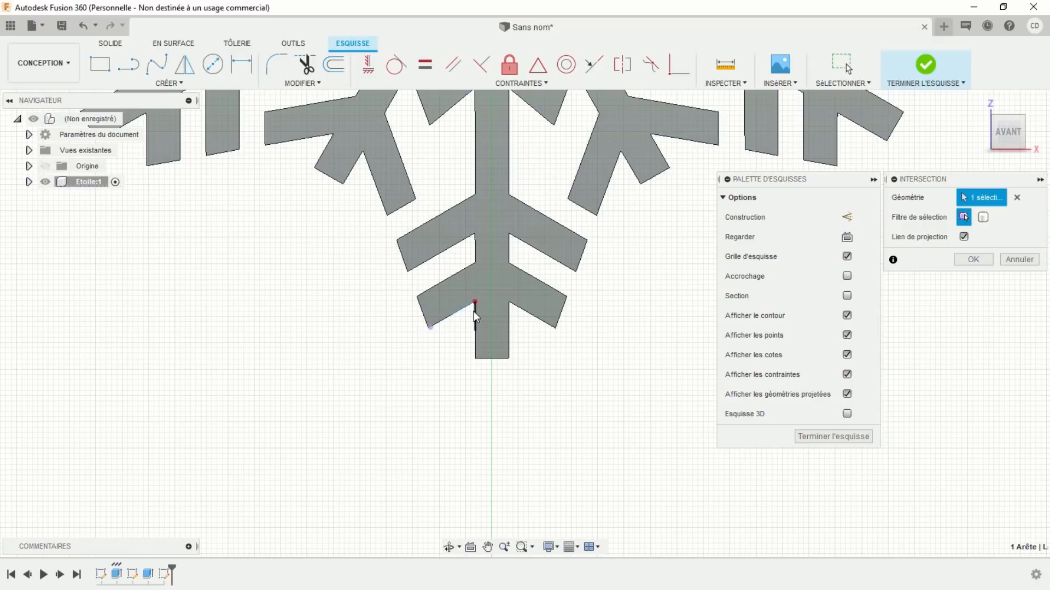
pyautogui.click(973, 259)
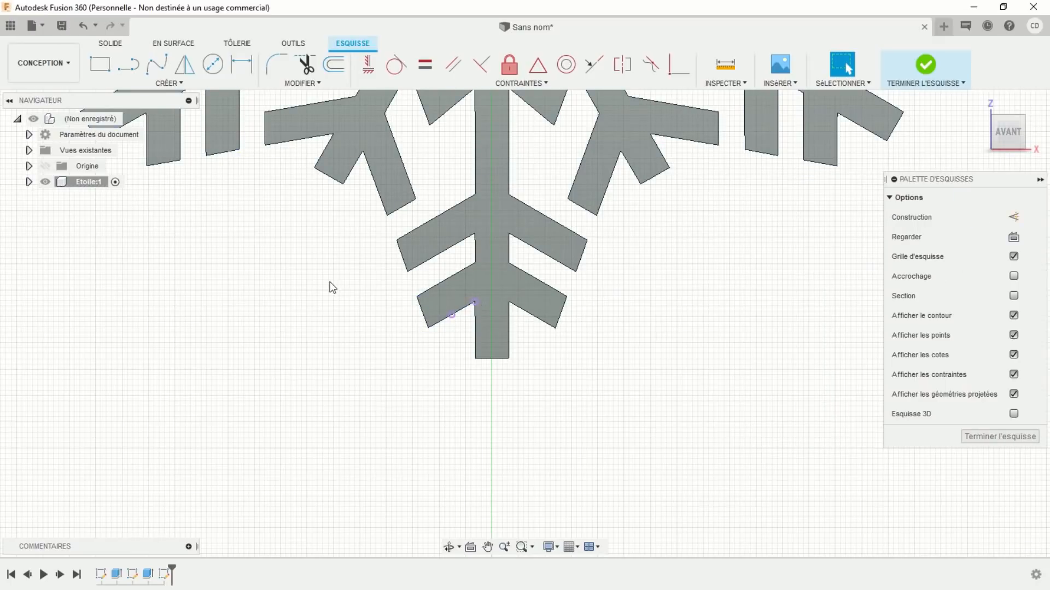
# Step: Sketch a rectangle about 21 mm wide around the bottom branch's tip and make its upper edge coincident with the projected inner corner point
pyautogui.press('r')
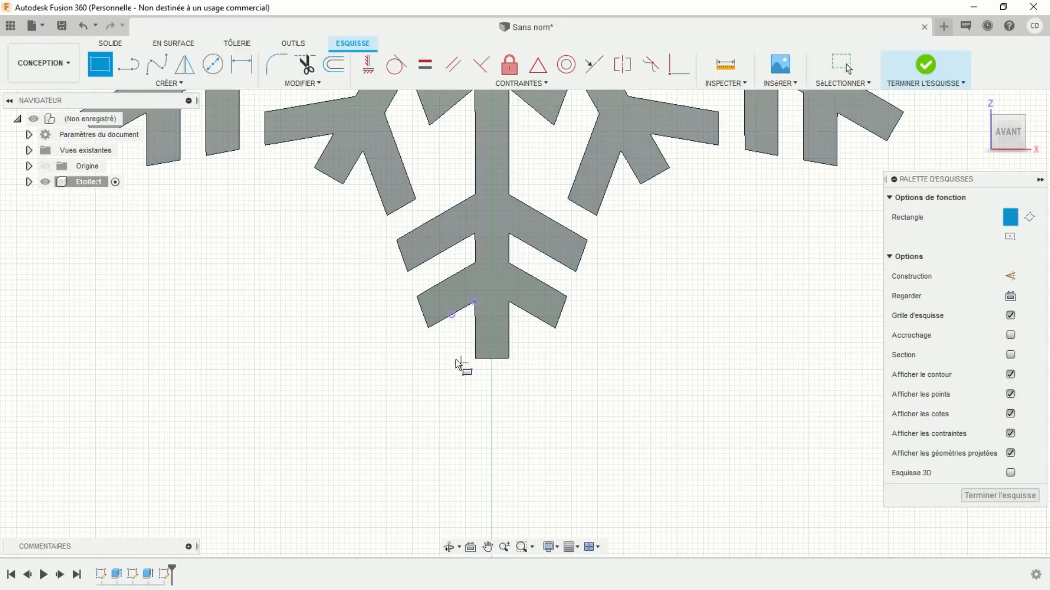
pyautogui.click(441, 344)
pyautogui.click(554, 423)
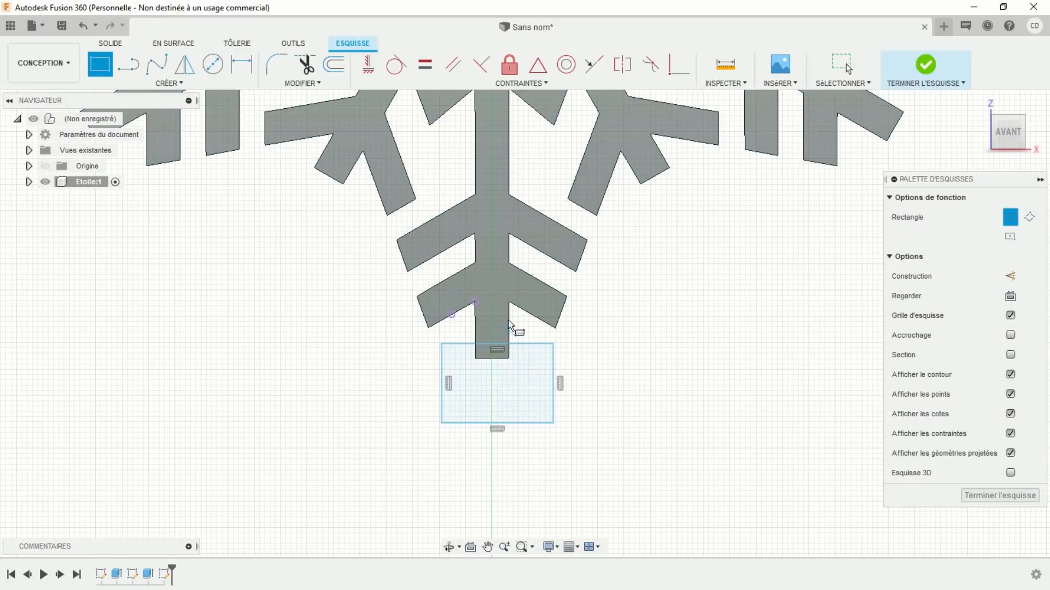
pyautogui.press('Escape')
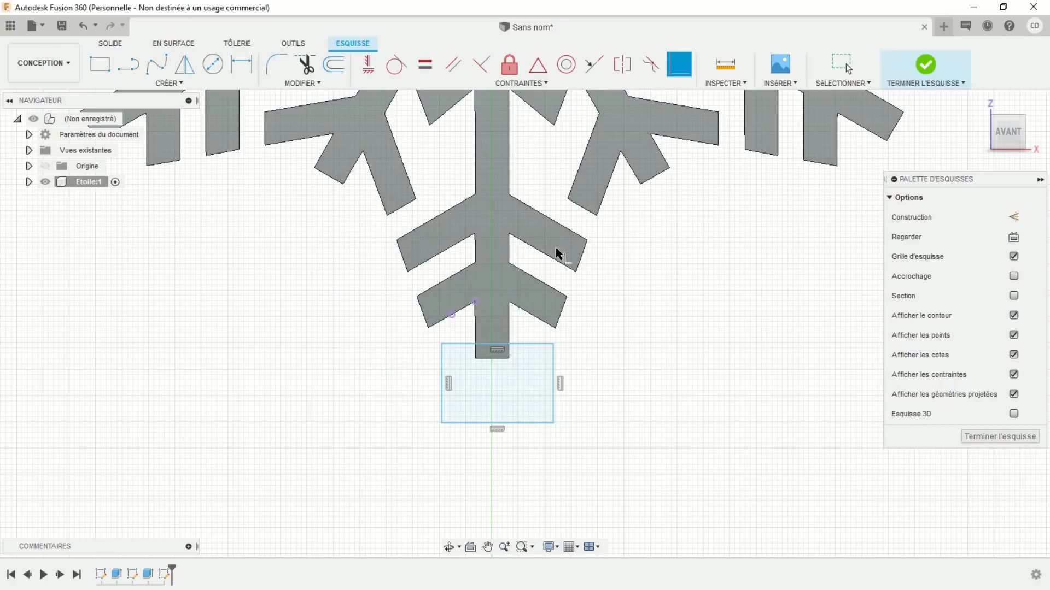
pyautogui.click(537, 345)
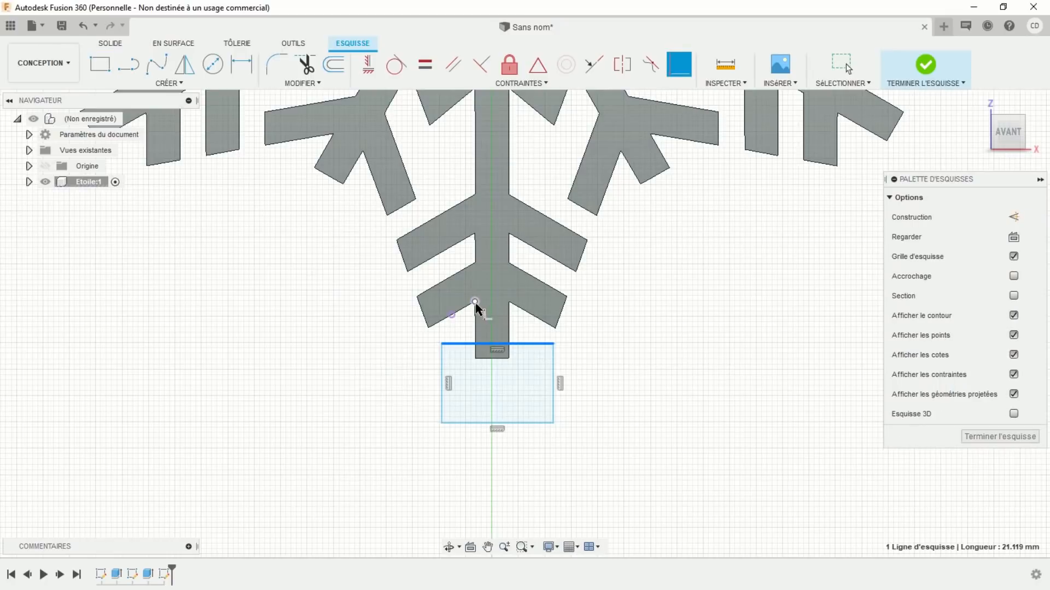
pyautogui.click(475, 302)
# Step: Show the Etoile component's origin and make the rectangle's two vertical sides symmetric about the vertical origin axis
pyautogui.scroll(-3, 558, 403)
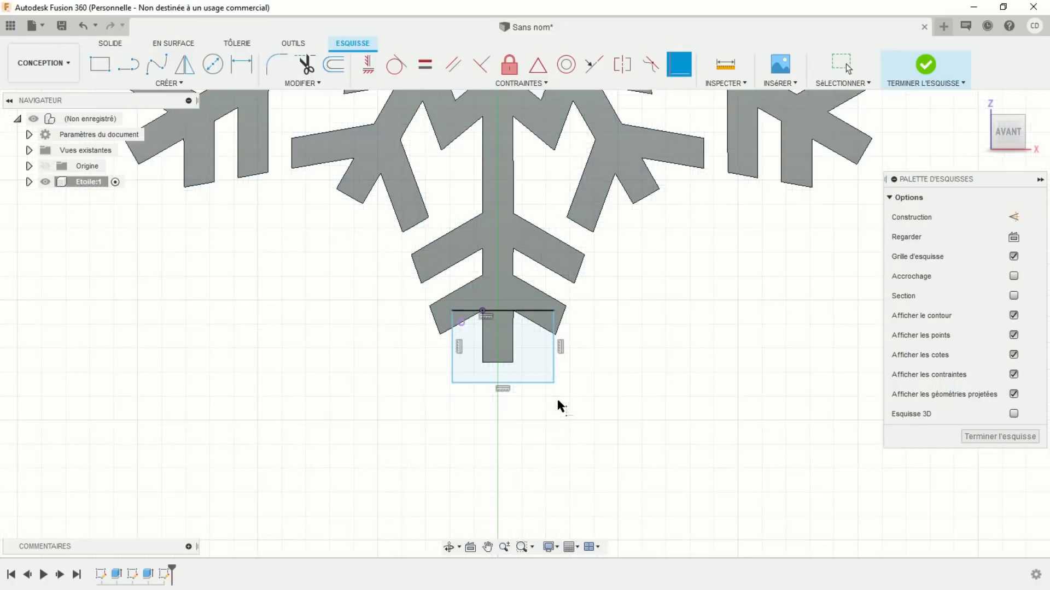
pyautogui.scroll(3, 566, 424)
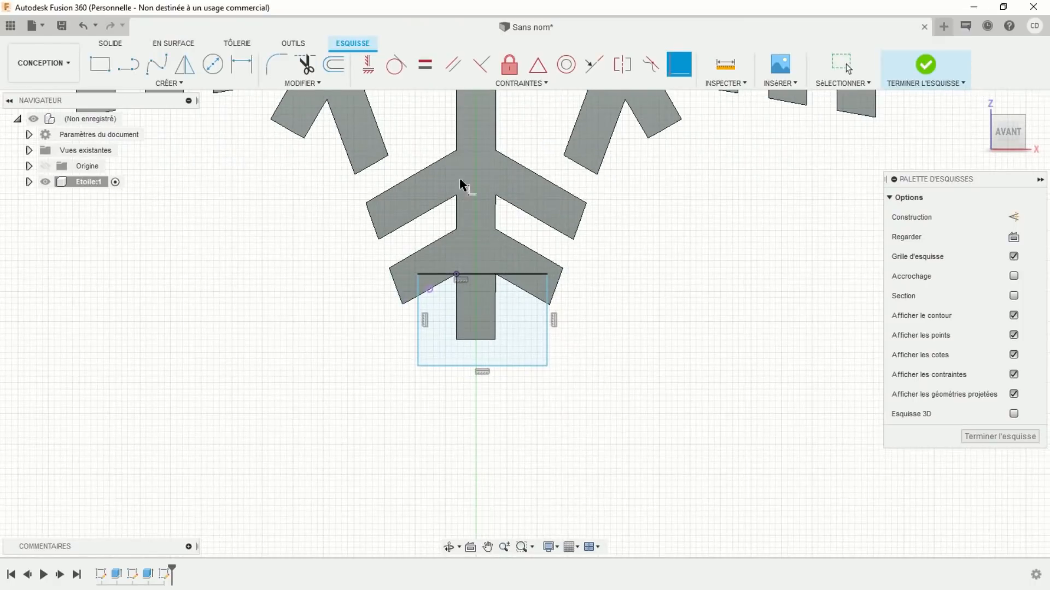
pyautogui.scroll(-4, 628, 304)
pyautogui.scroll(3, 633, 335)
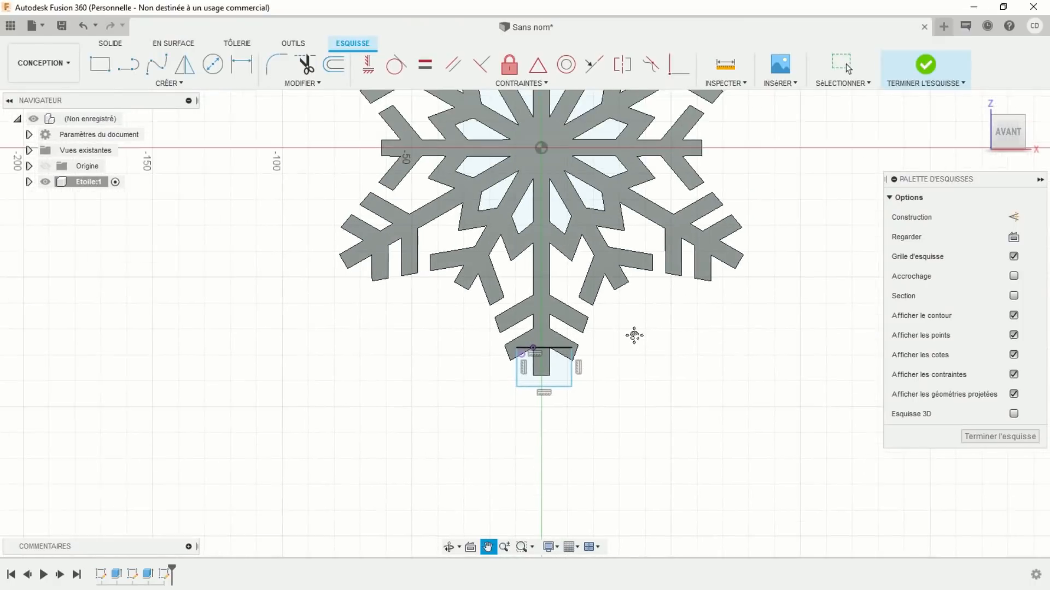
pyautogui.click(29, 182)
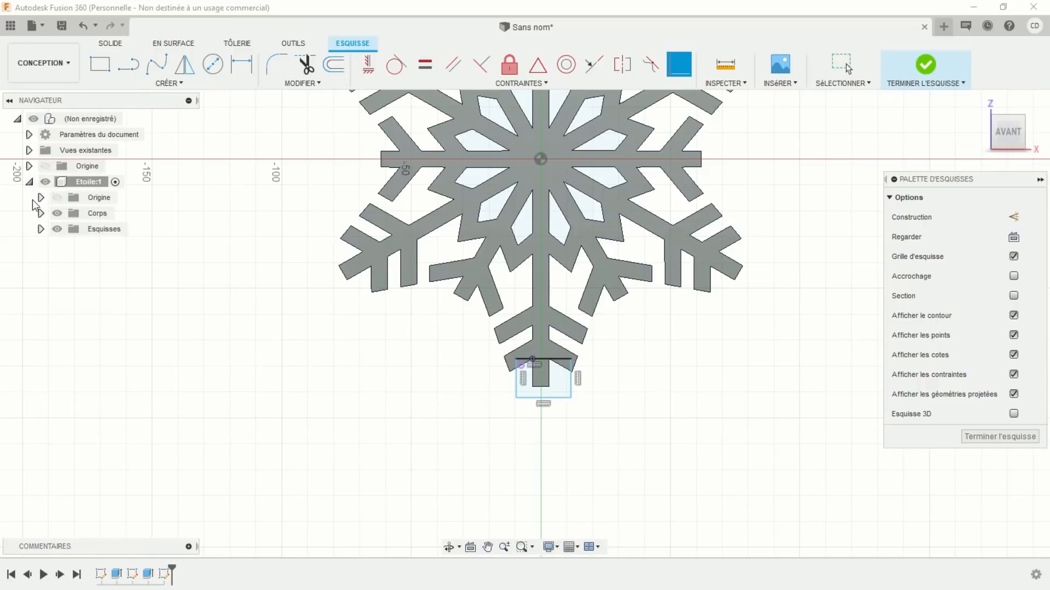
pyautogui.click(58, 199)
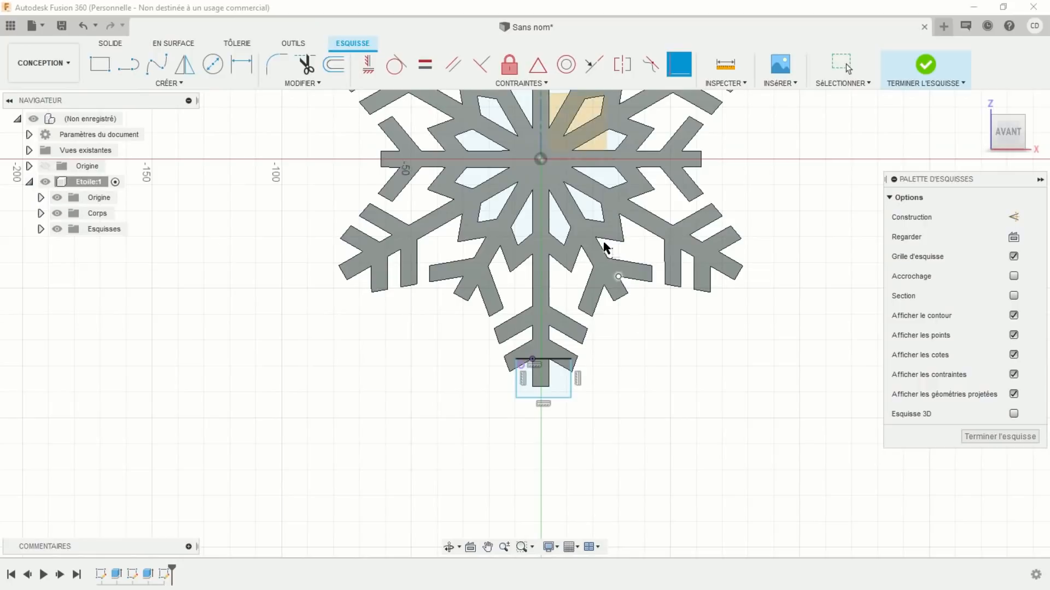
pyautogui.click(623, 64)
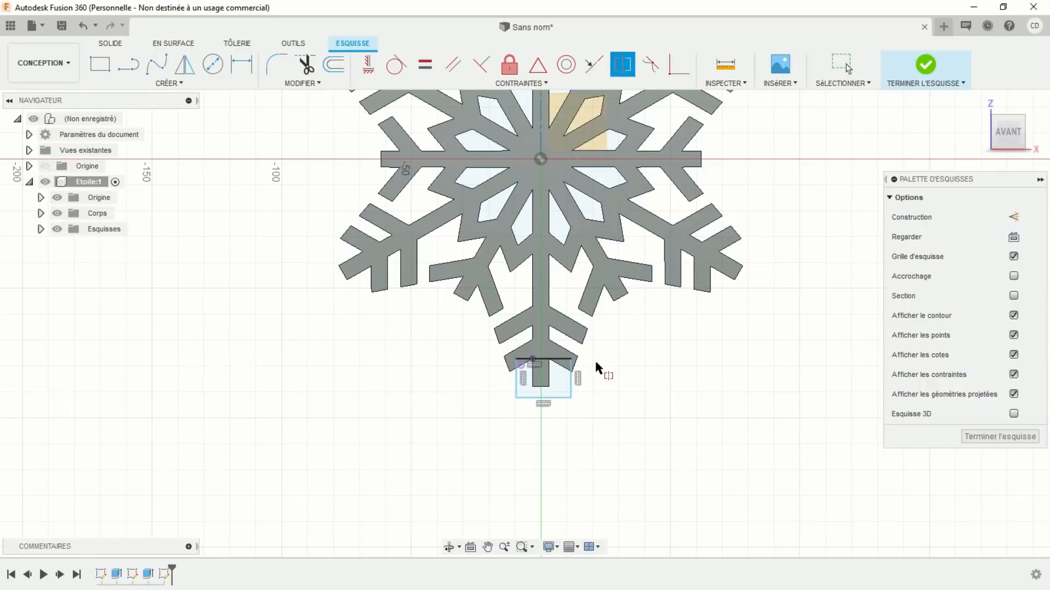
pyautogui.click(570, 391)
pyautogui.click(515, 392)
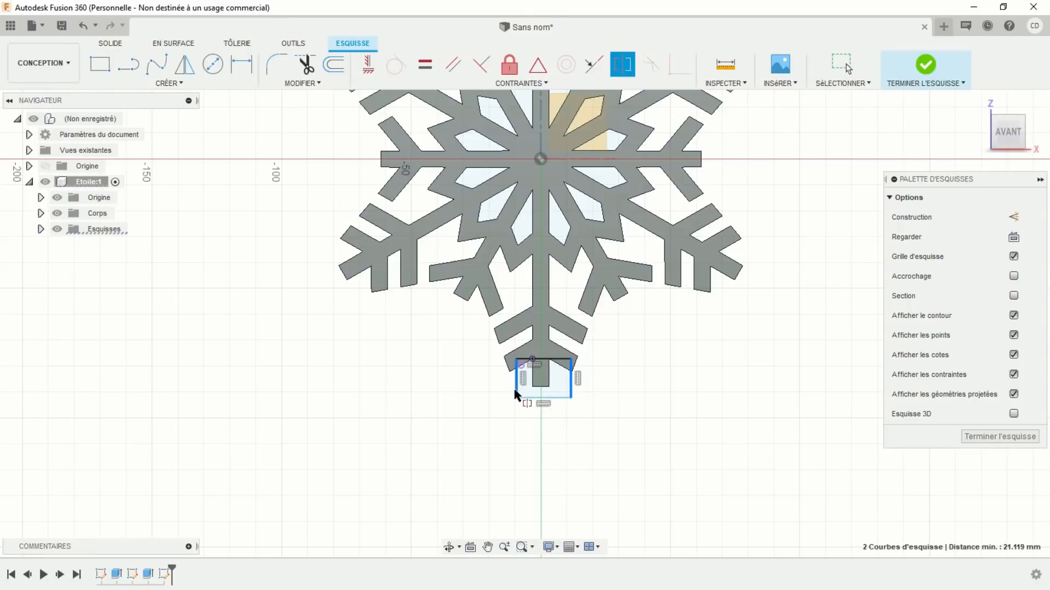
pyautogui.click(541, 145)
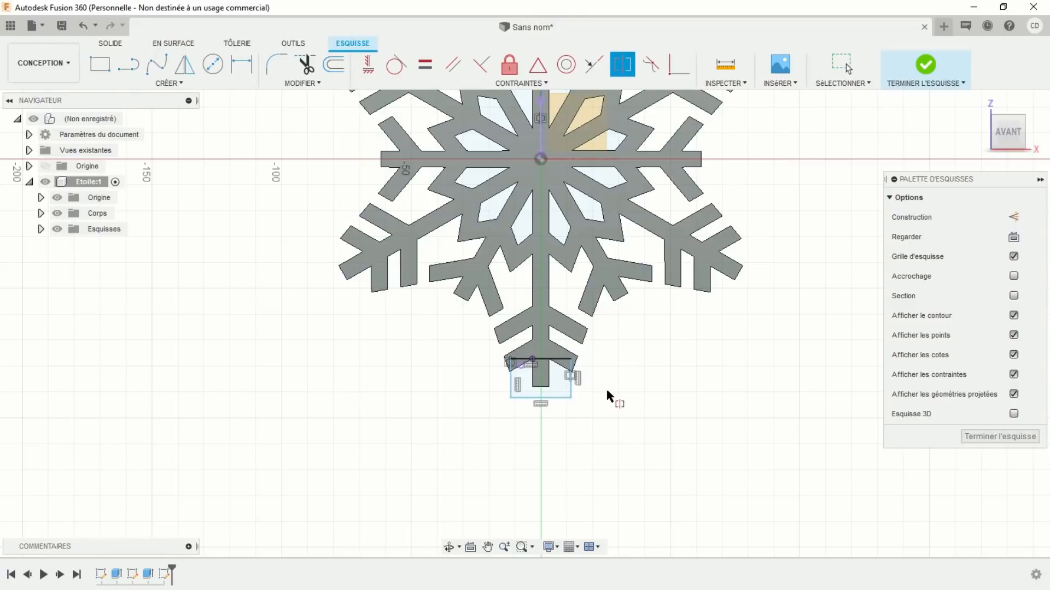
# Step: Dimension the rectangle's width at 12 mm along its lower edge
pyautogui.scroll(-2, 581, 438)
pyautogui.scroll(4, 587, 448)
pyautogui.scroll(6, 569, 432)
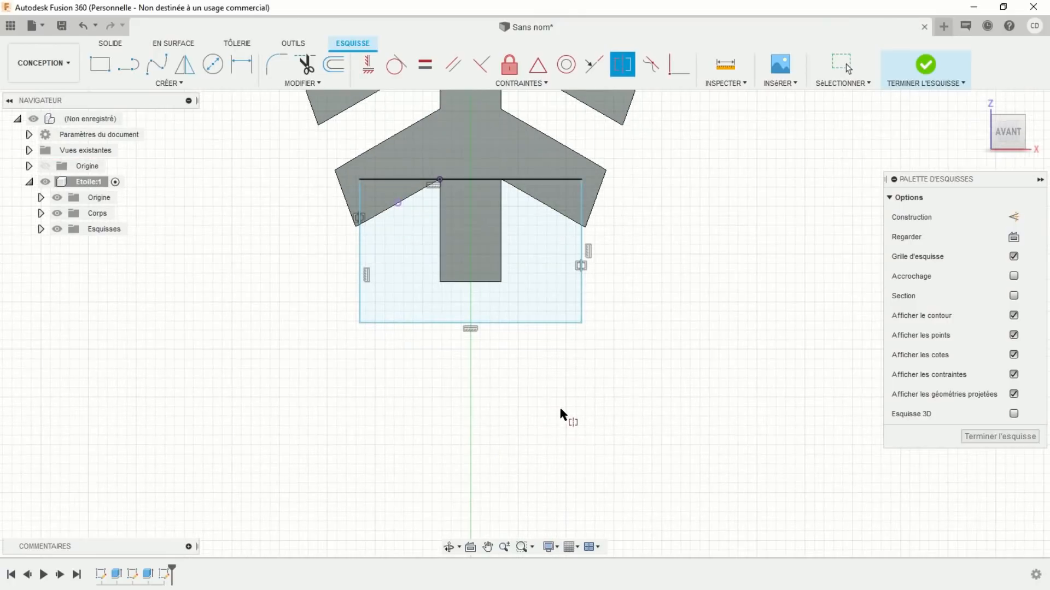
pyautogui.click(241, 66)
pyautogui.click(383, 348)
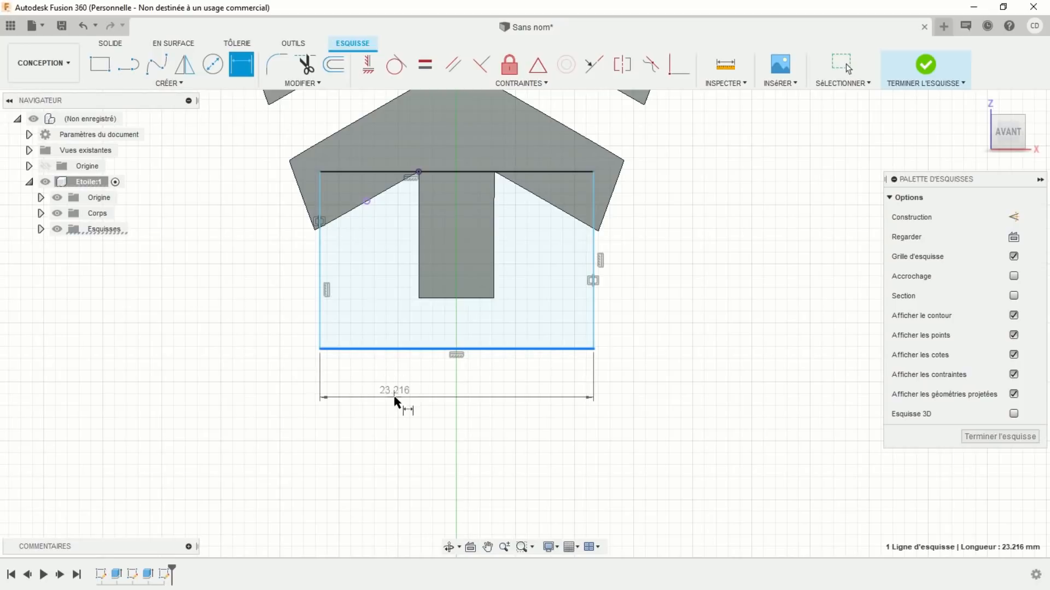
pyautogui.click(390, 415)
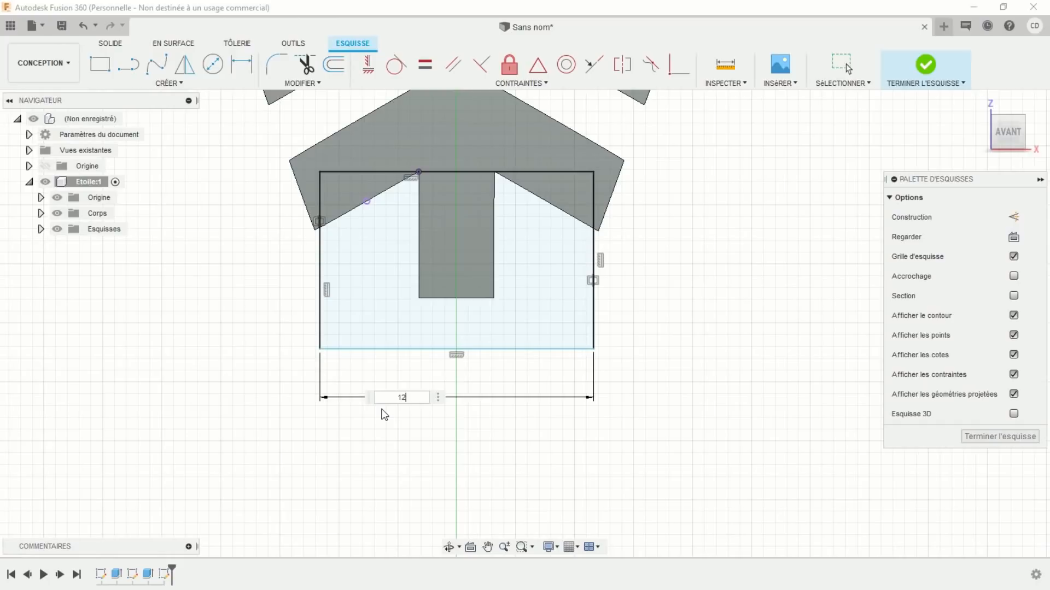
pyautogui.press('Return')
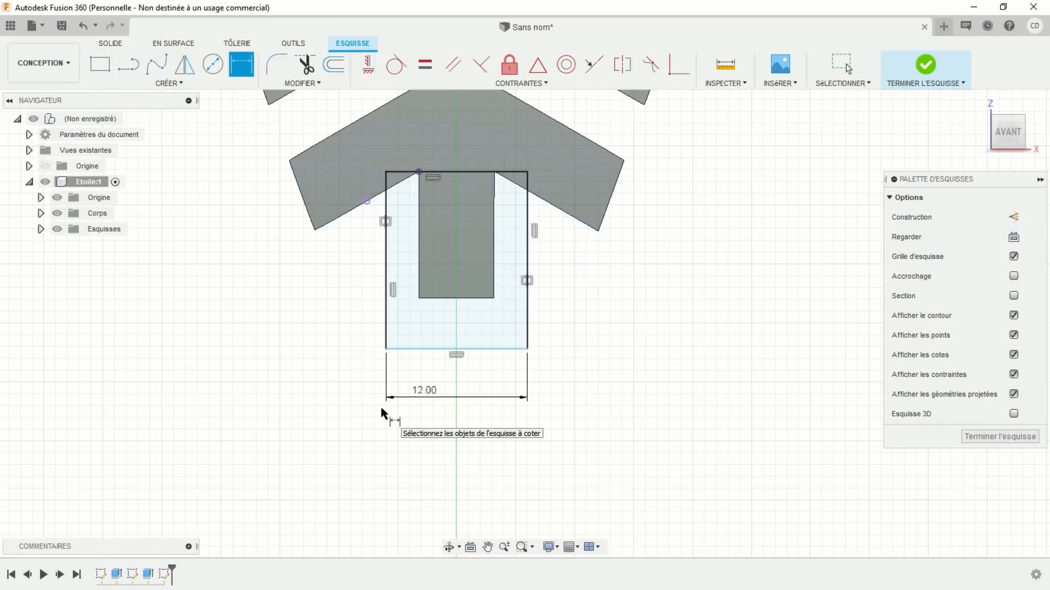
# Step: Set the rectangle's width to 10 mm
pyautogui.doubleClick(415, 393)
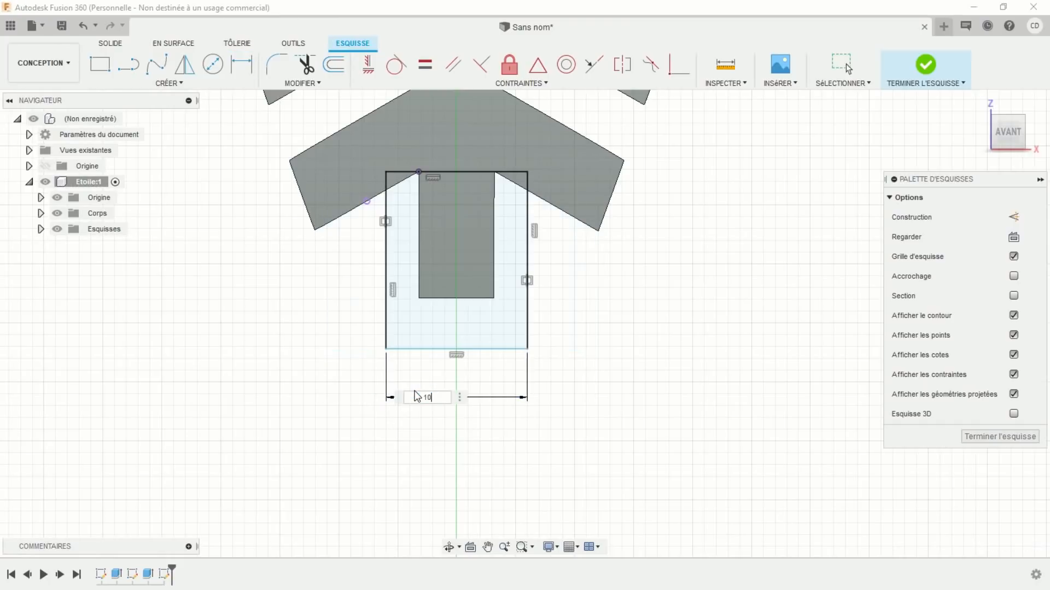
pyautogui.write('10')
pyautogui.press('Return')
# Step: Reduce the rectangle's width dimension to 8 mm
pyautogui.doubleClick(422, 392)
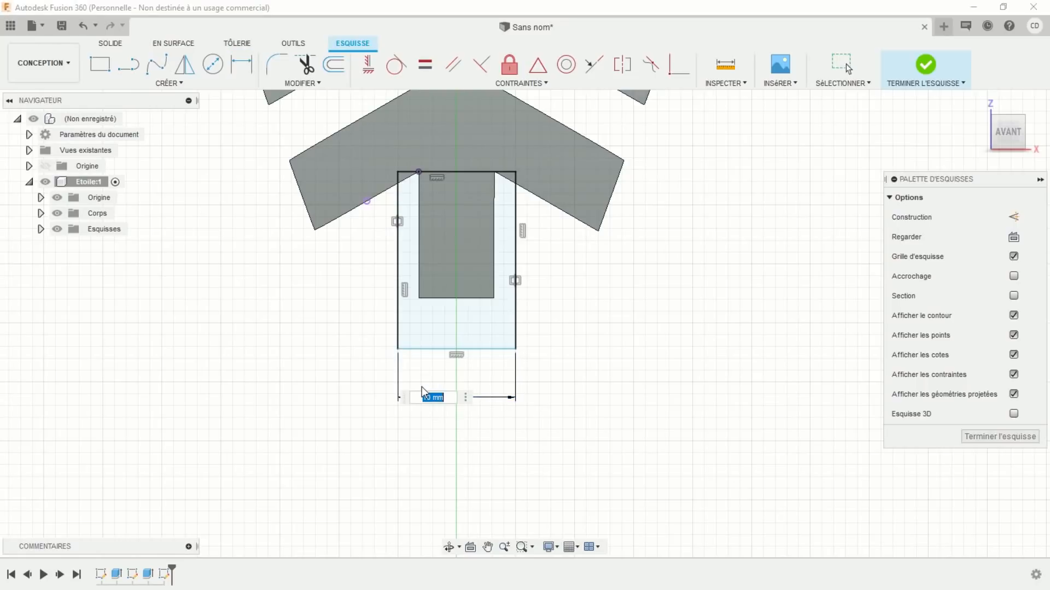
pyautogui.write('8')
pyautogui.press('Return')
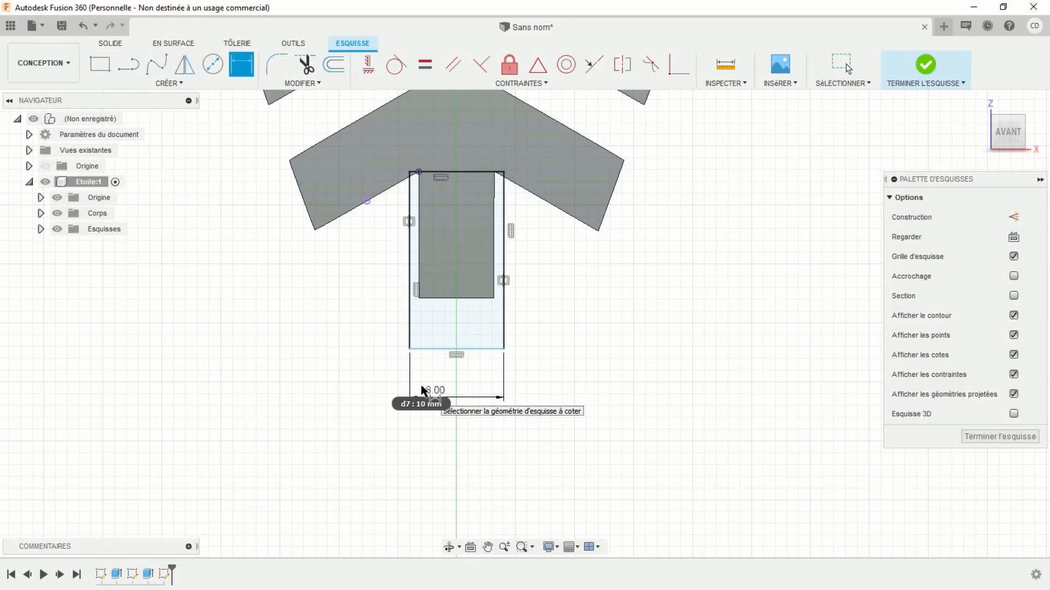
# Step: Dimension the rectangle's height at 10 mm along its right side and then change it to 12 mm
pyautogui.scroll(6, 474, 260)
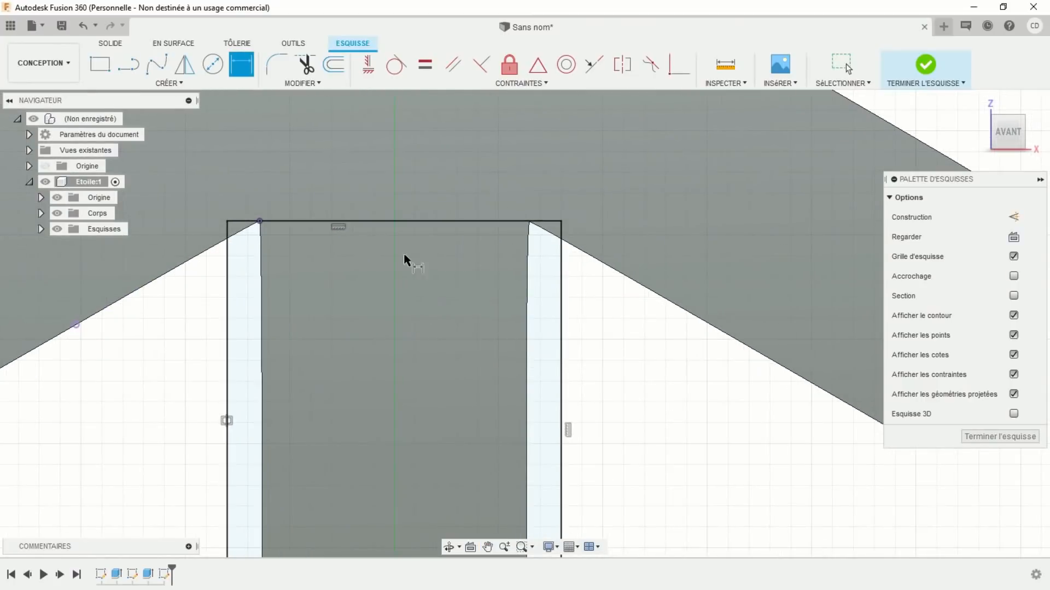
pyautogui.scroll(-8, 434, 293)
pyautogui.moveTo(431, 363); pyautogui.dragTo(414, 314, button='middle')
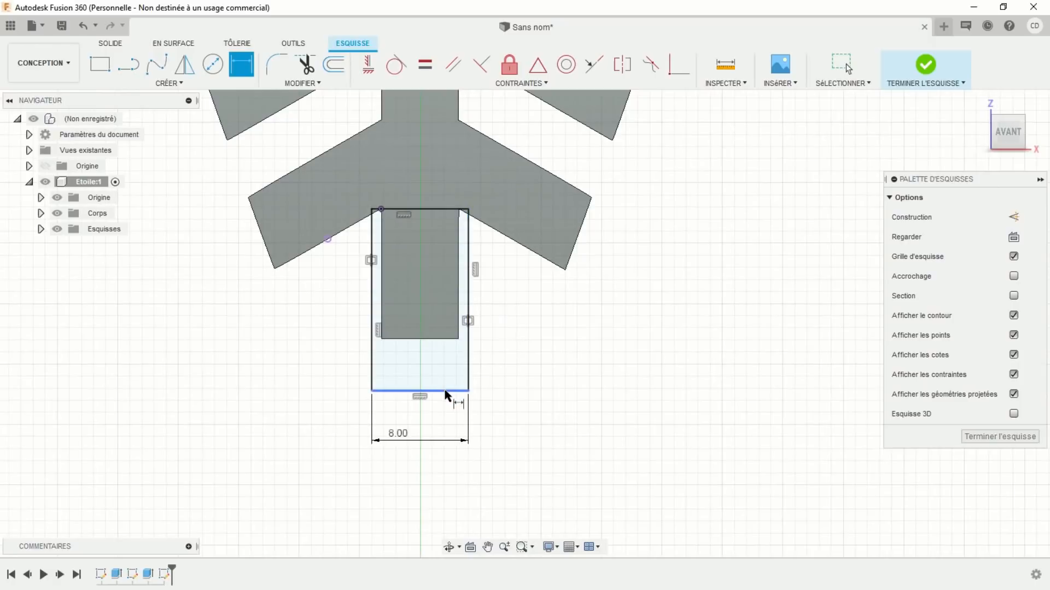
pyautogui.click(468, 378)
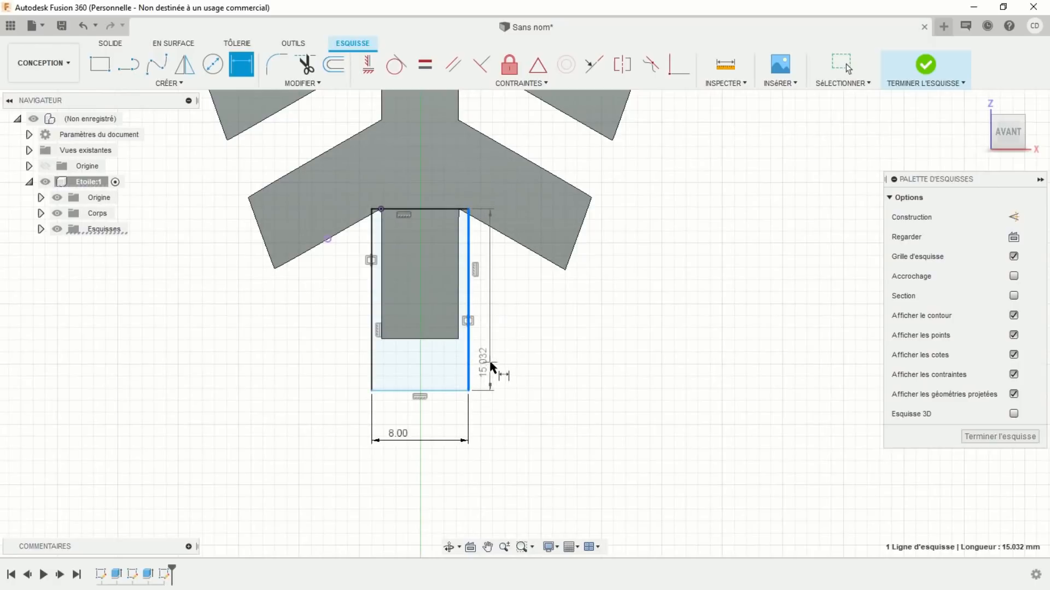
pyautogui.click(514, 369)
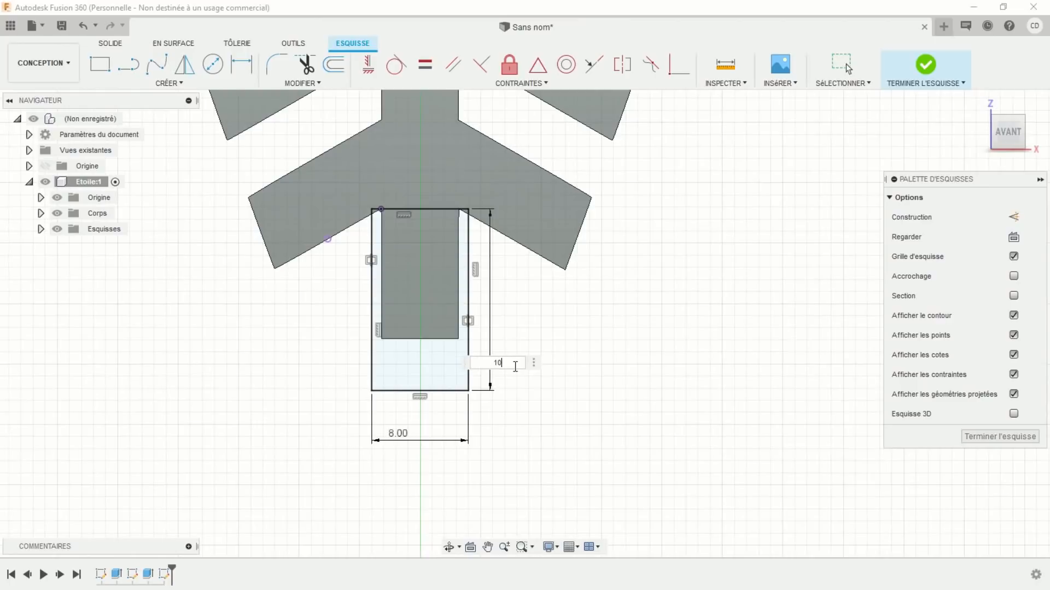
pyautogui.press('Return')
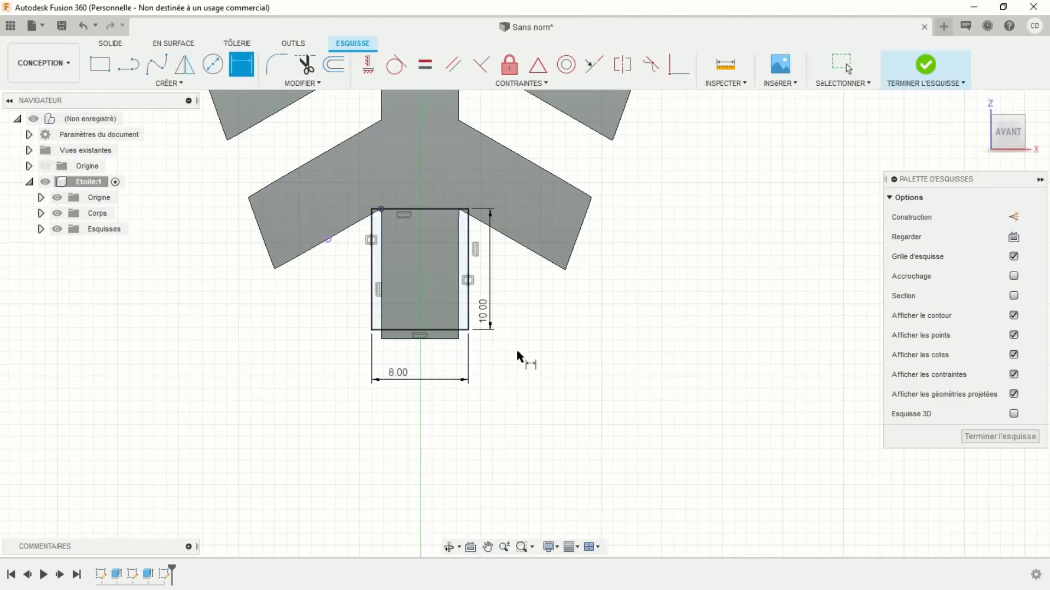
pyautogui.press('Escape')
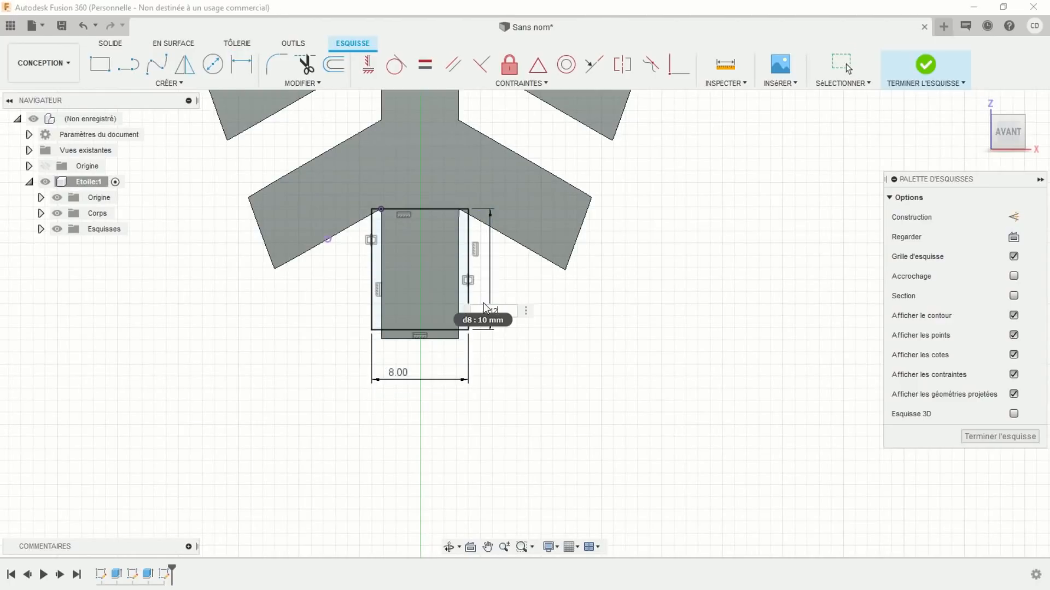
pyautogui.press('Return')
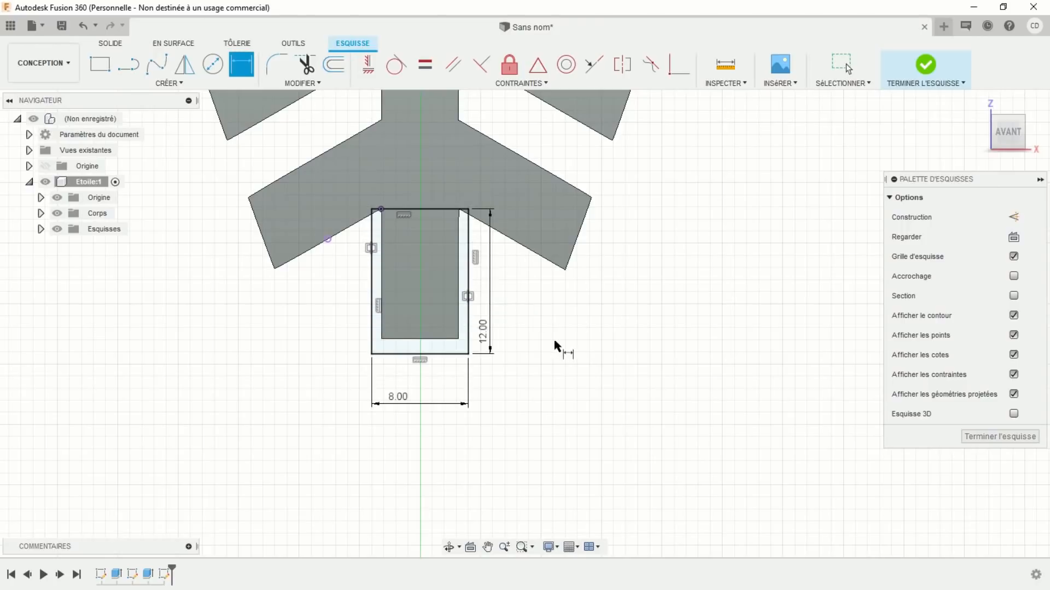
# Step: Sketch a two-point rectangle about 14 mm wide and 10 mm high directly beneath the narrow rectangle's lower edge
pyautogui.click(100, 64)
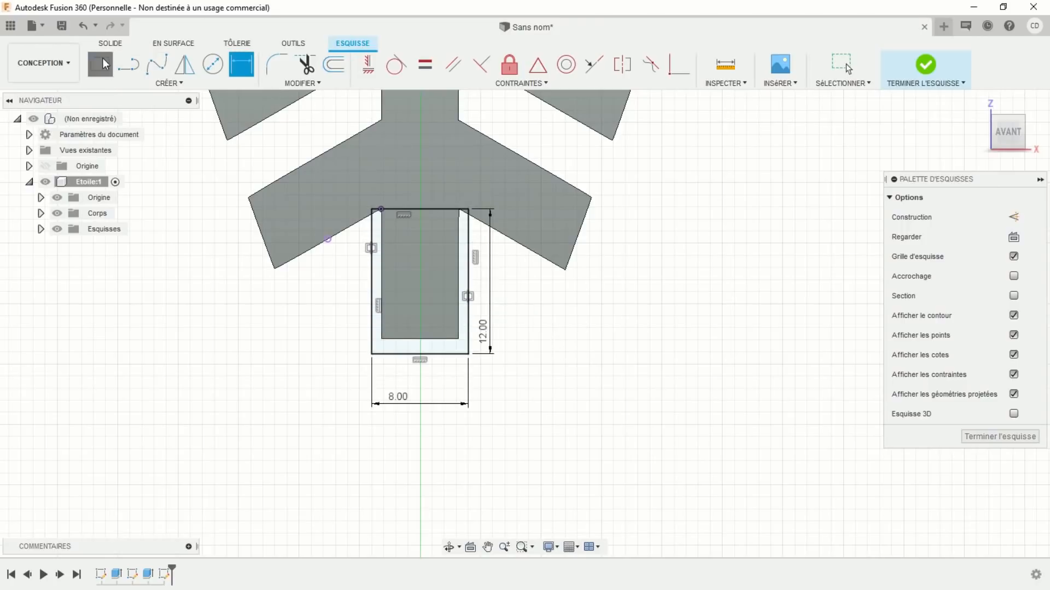
pyautogui.click(335, 354)
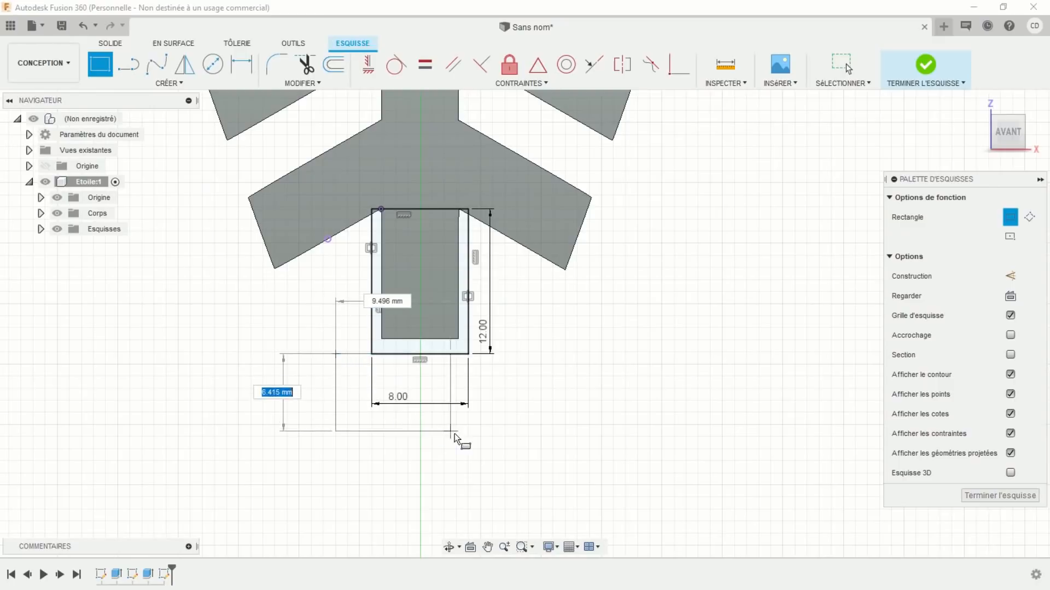
pyautogui.click(511, 474)
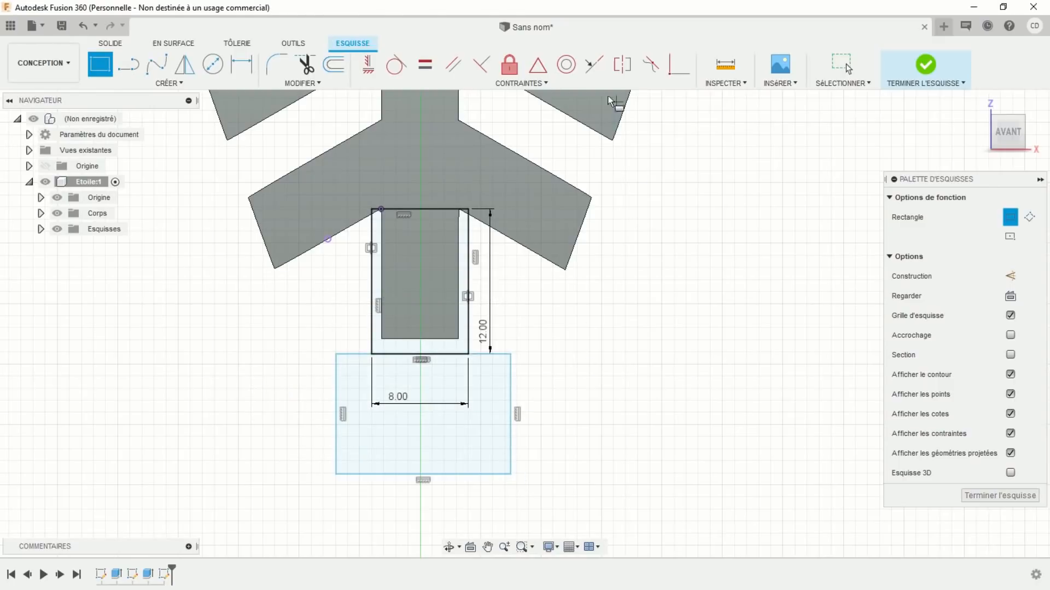
# Step: Make the lower rectangle's two vertical sides symmetric about the vertical line through the star's centre
pyautogui.click(622, 64)
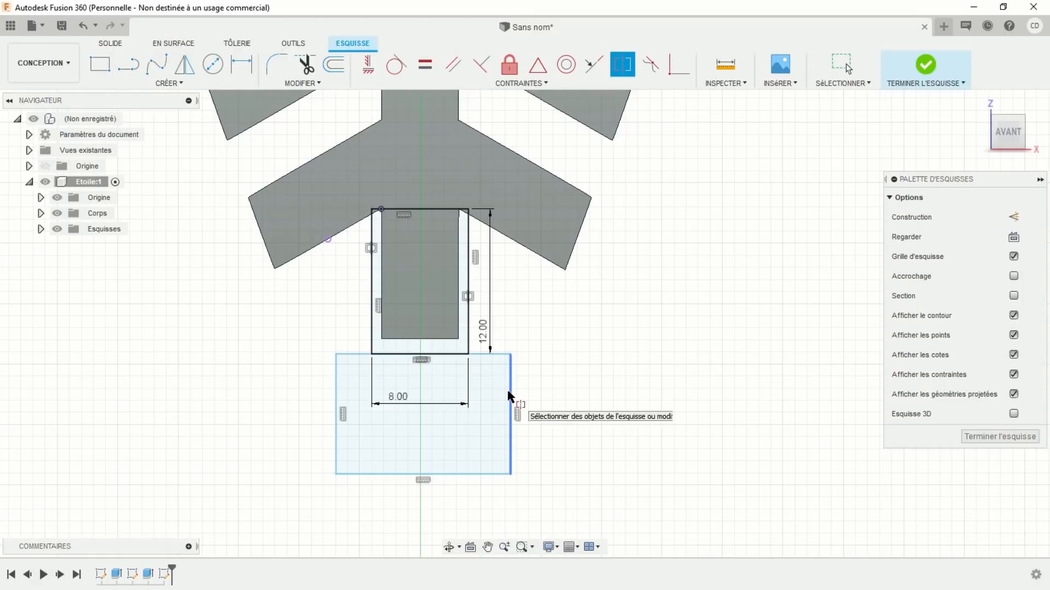
pyautogui.click(509, 398)
pyautogui.click(337, 395)
pyautogui.scroll(5, 382, 380)
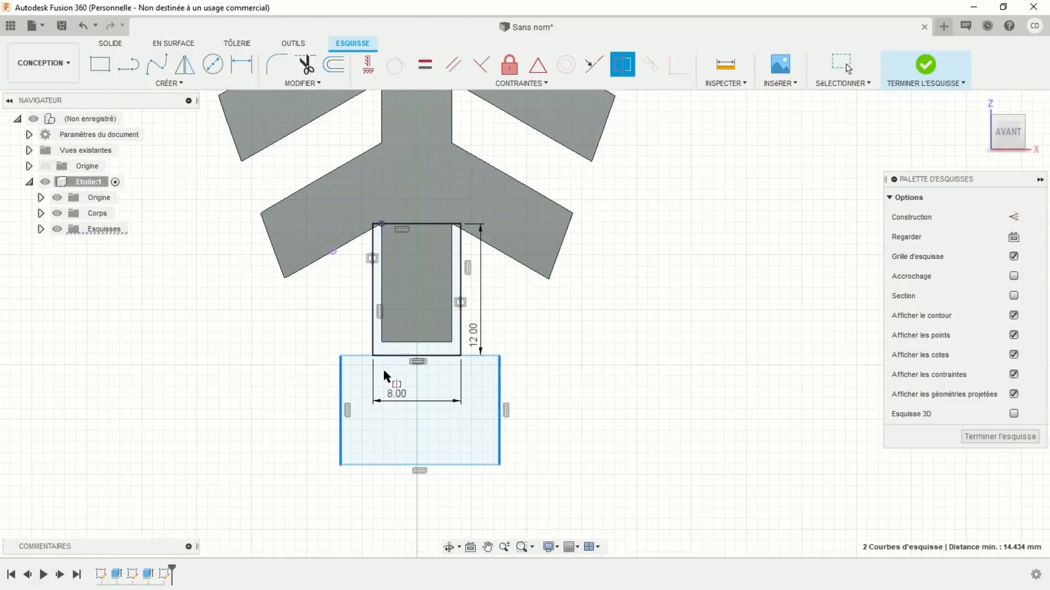
pyautogui.scroll(5, 402, 326)
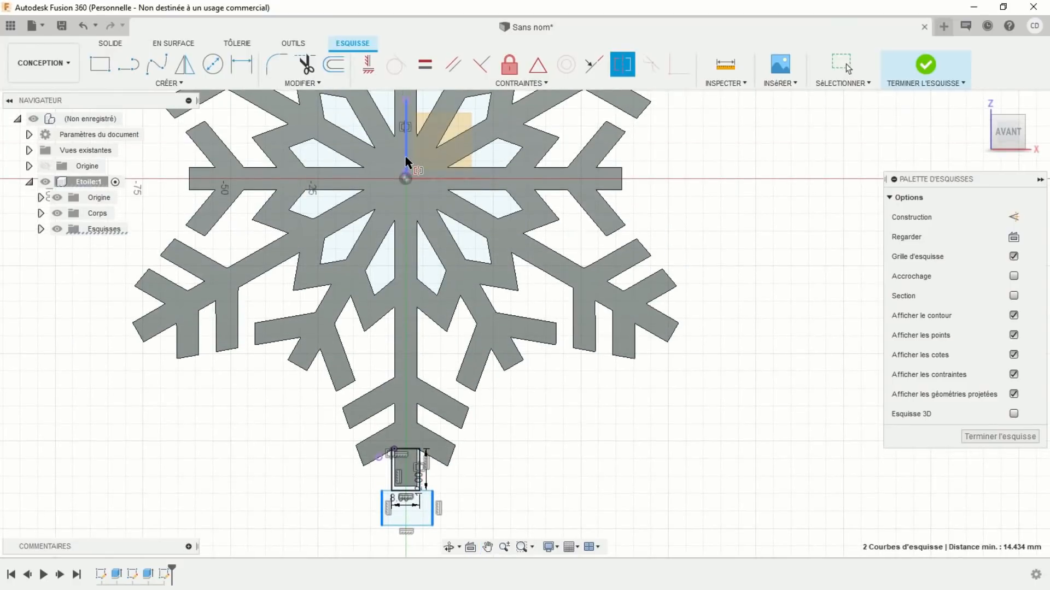
pyautogui.click(406, 157)
pyautogui.scroll(-4, 462, 480)
pyautogui.moveTo(460, 497); pyautogui.dragTo(521, 309, button='middle')
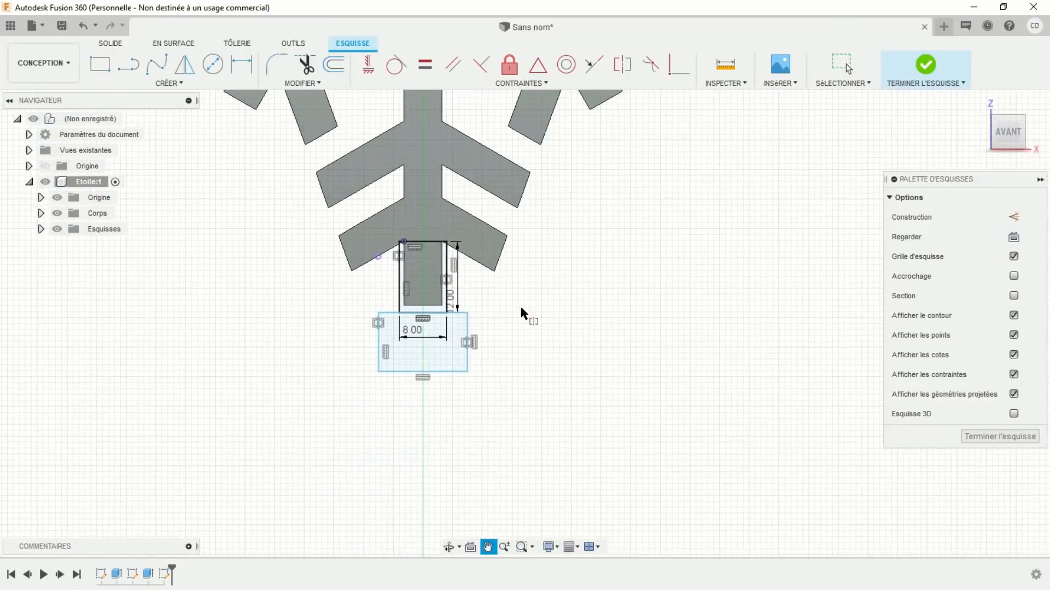
pyautogui.scroll(-6, 520, 313)
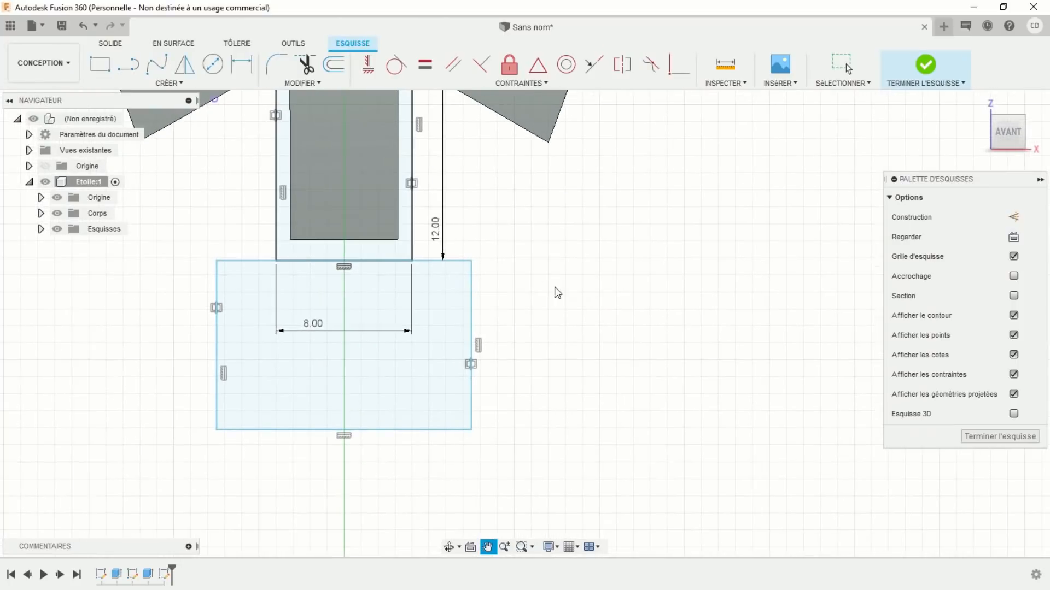
# Step: Dimension the lower rectangle at 15 mm wide and 15 mm high
pyautogui.click(241, 66)
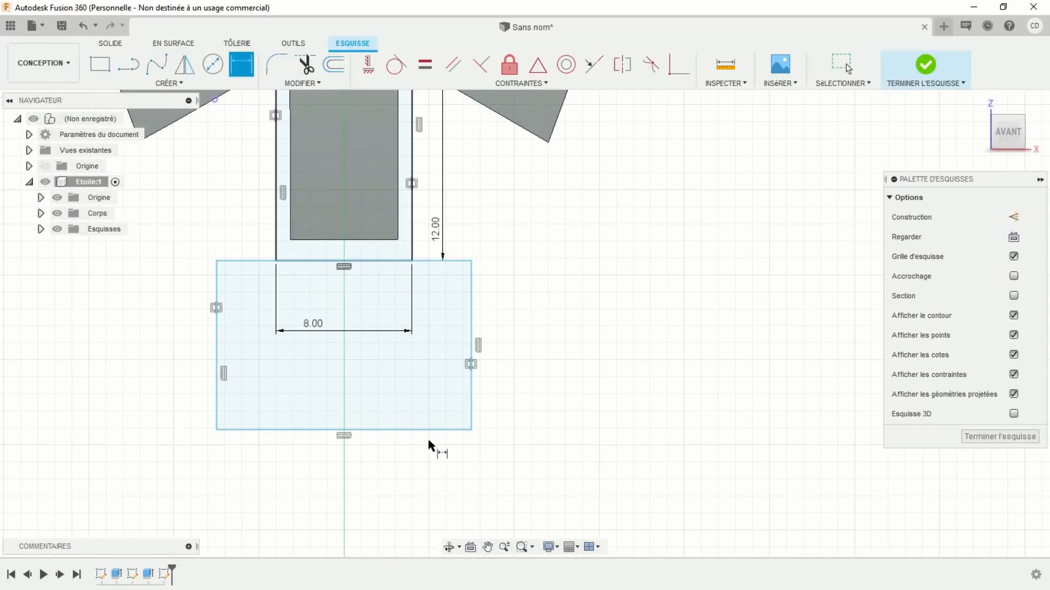
pyautogui.click(417, 431)
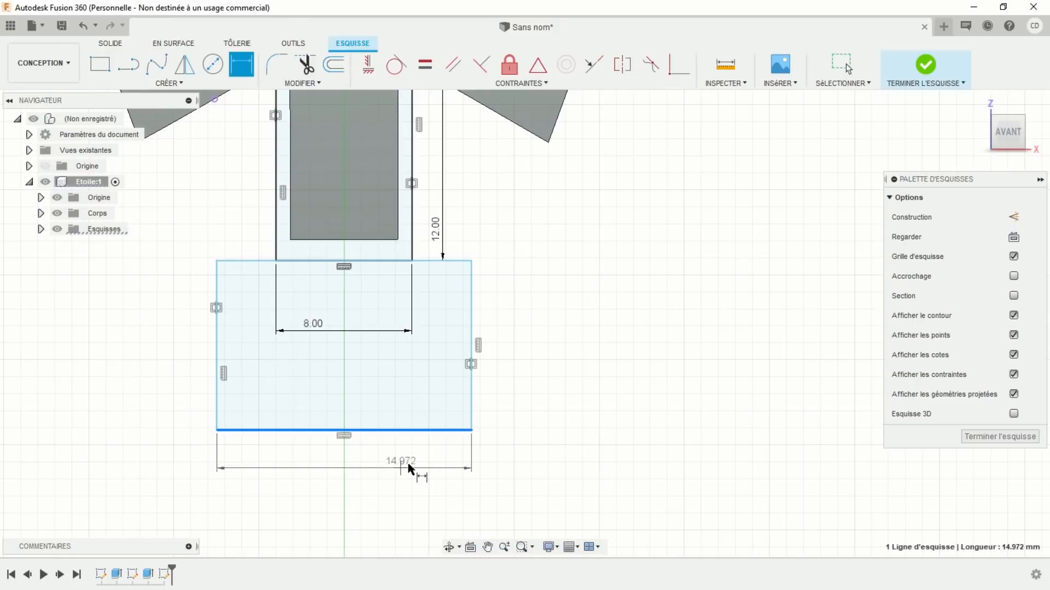
pyautogui.click(410, 469)
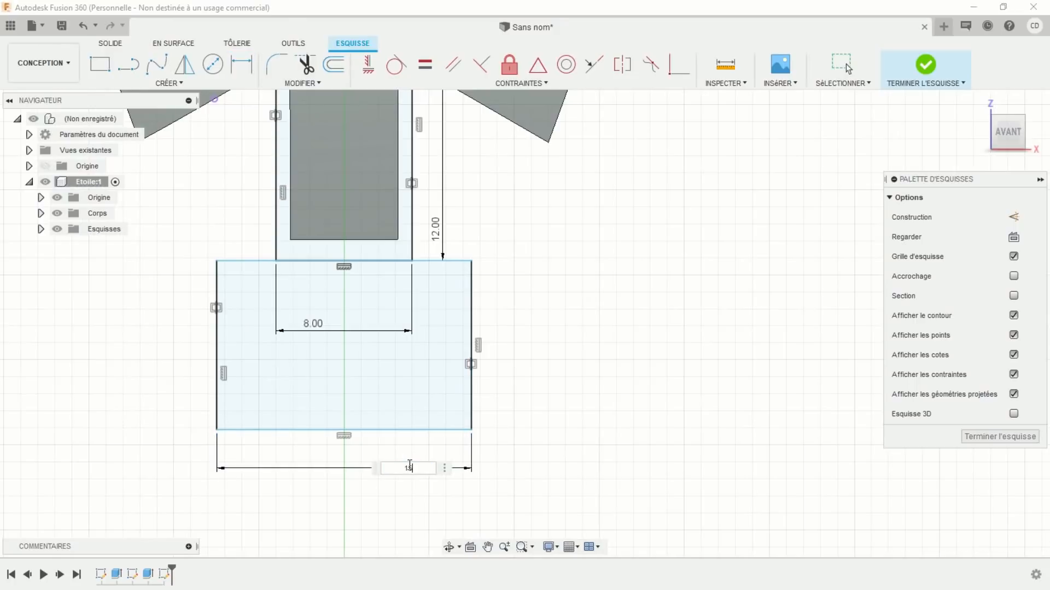
pyautogui.write('15')
pyautogui.press('Return')
pyautogui.click(472, 395)
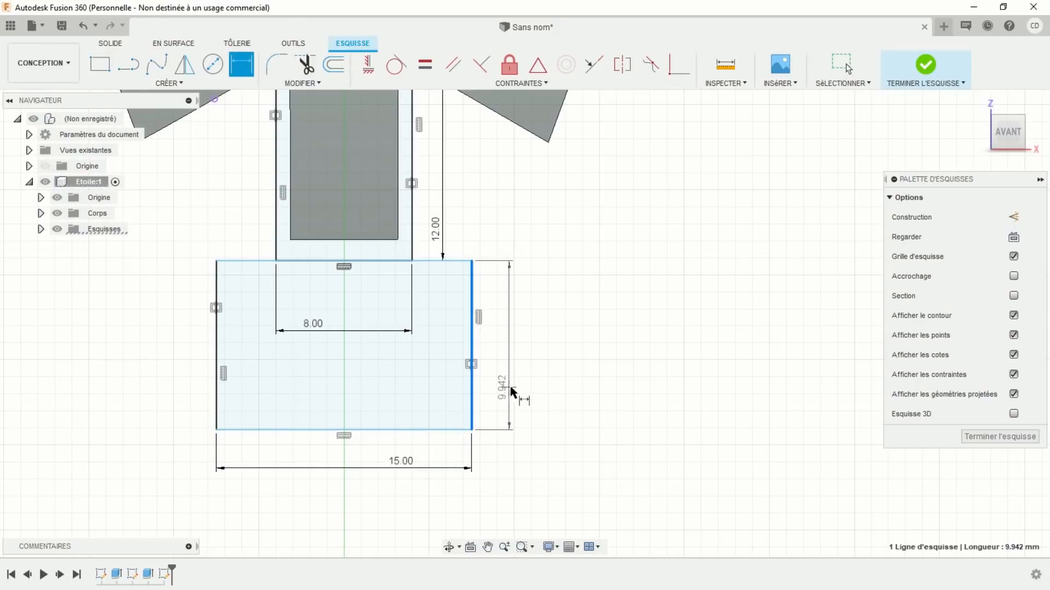
pyautogui.click(519, 390)
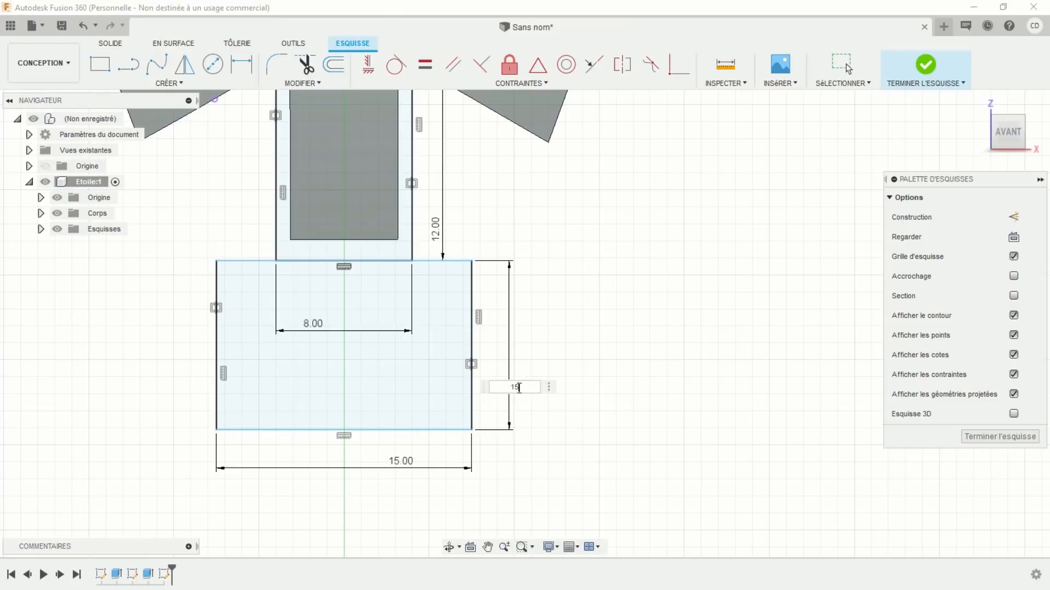
pyautogui.write('15')
pyautogui.press('Return')
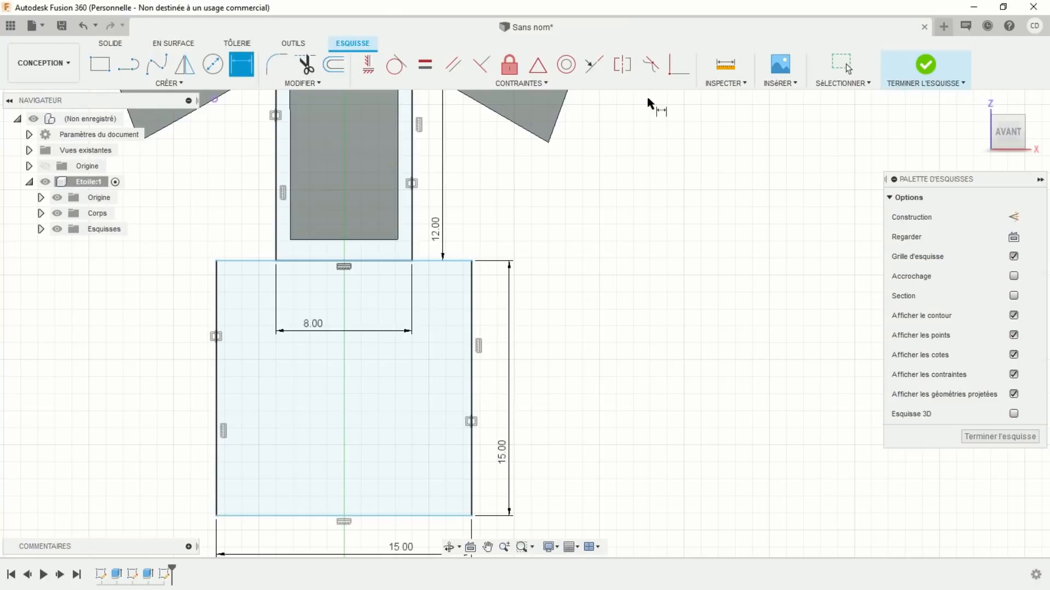
# Step: Make the square's upper edge coincident with the narrow rectangle's lower right corner and finish the sketch
pyautogui.click(678, 66)
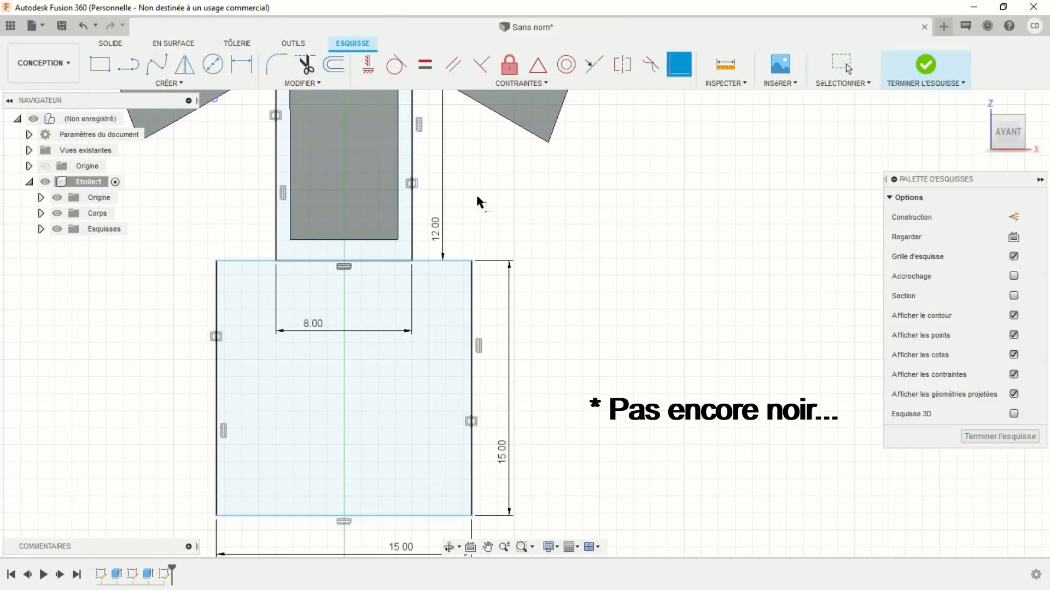
pyautogui.click(427, 262)
pyautogui.click(412, 260)
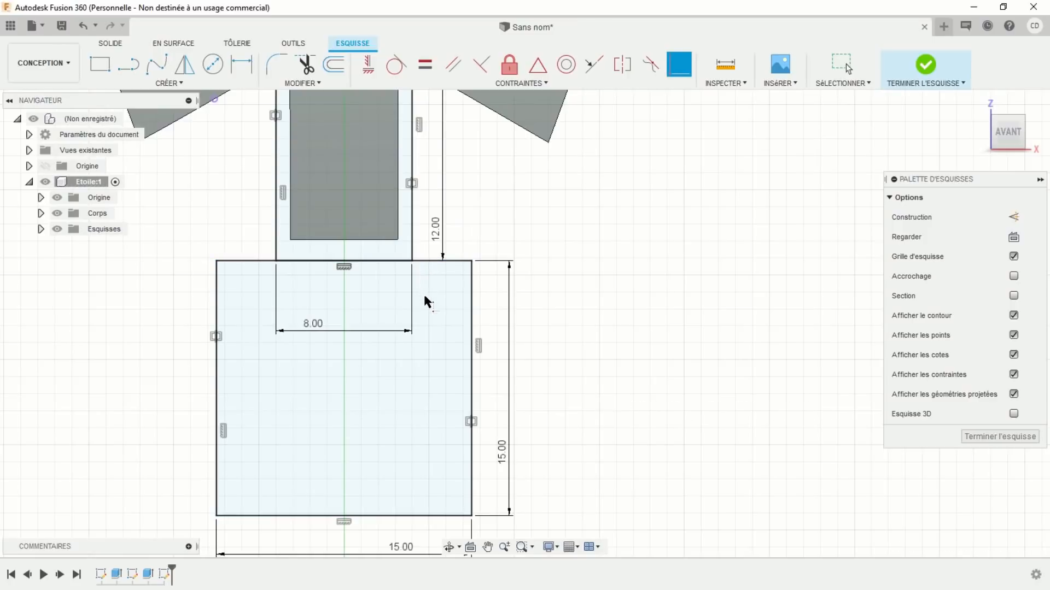
pyautogui.scroll(-5, 419, 320)
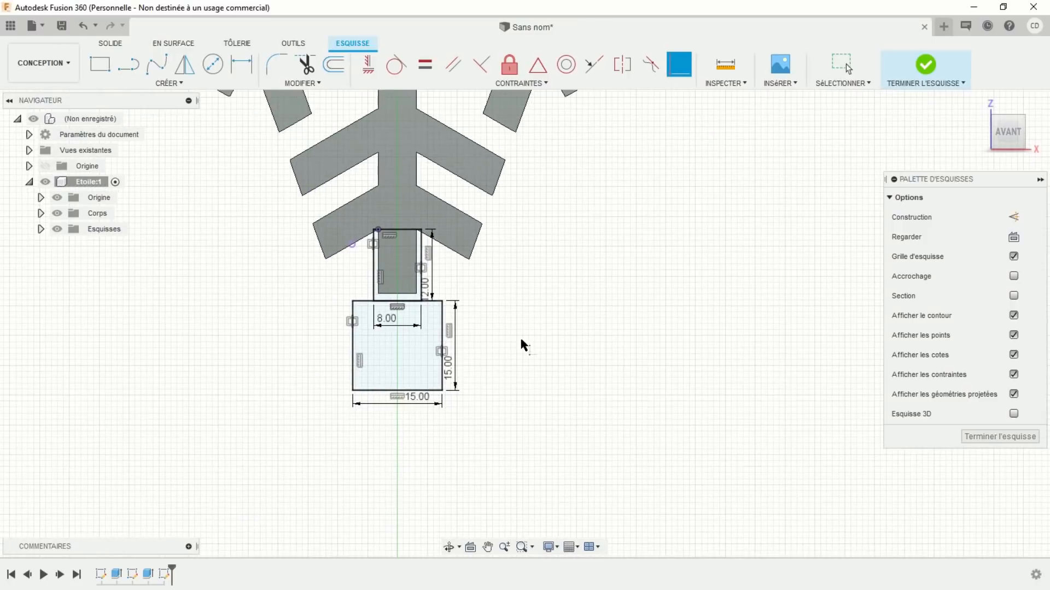
pyautogui.scroll(-4, 525, 345)
pyautogui.moveTo(544, 352)
pyautogui.mouseDown(button='middle')
pyautogui.moveTo(552, 359)
pyautogui.moveTo(544, 404)
pyautogui.mouseUp(button='middle')
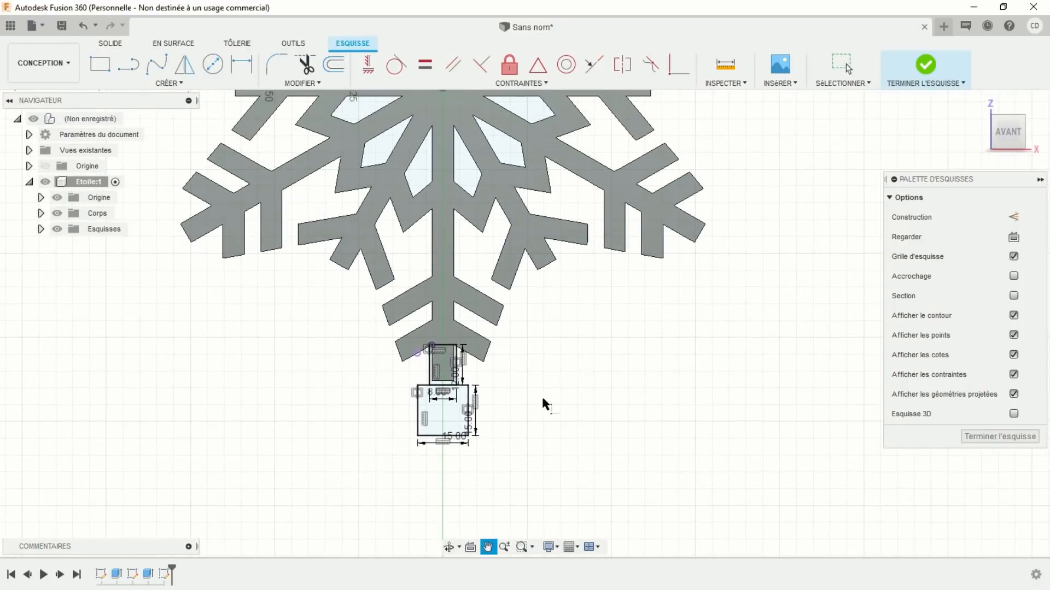
pyautogui.click(924, 66)
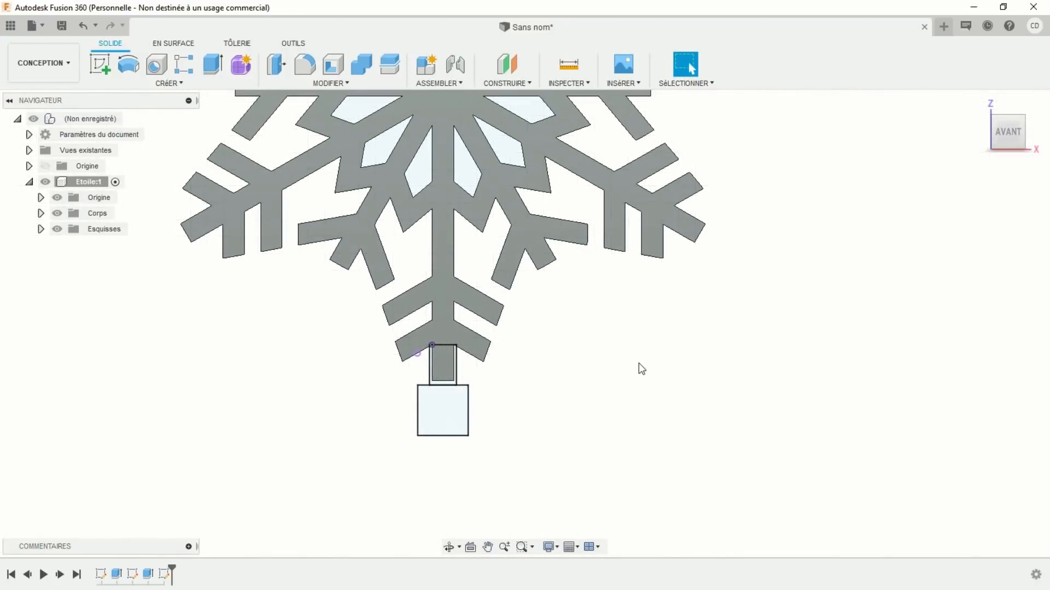
# Step: Extrude the square and the narrow rectangle's outline by -15 mm, joined to the star body
pyautogui.moveTo(595, 416)
pyautogui.keyDown('shift'); pyautogui.mouseDown(button='middle')
pyautogui.moveTo(560, 420)
pyautogui.moveTo(576, 422)
pyautogui.mouseUp(button='middle'); pyautogui.keyUp('shift')
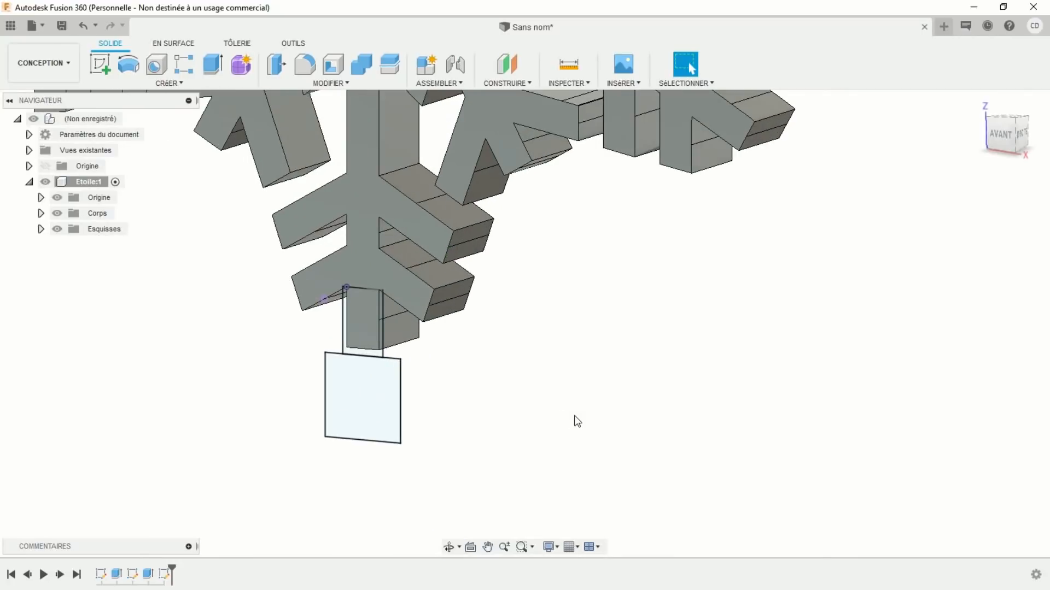
pyautogui.click(213, 65)
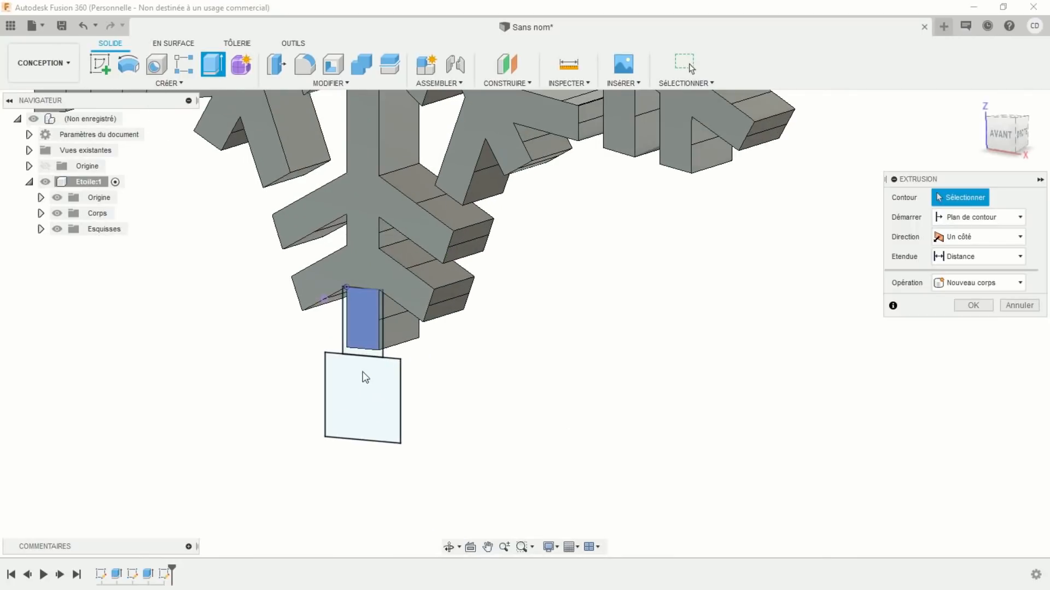
pyautogui.click(363, 392)
pyautogui.scroll(3, 349, 374)
pyautogui.click(360, 341)
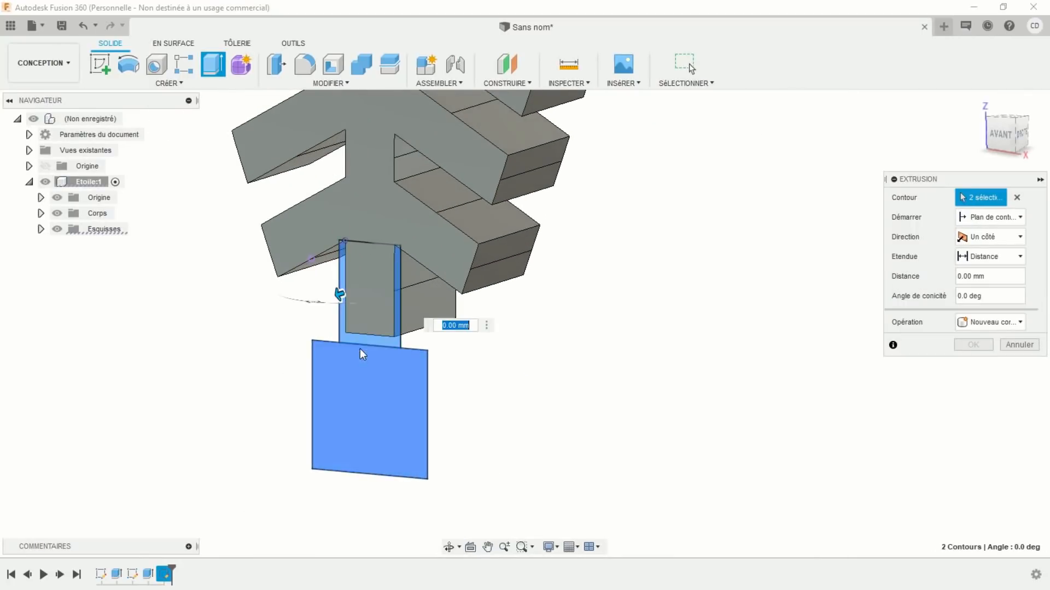
pyautogui.moveTo(337, 295); pyautogui.dragTo(377, 282)
pyautogui.write('-15')
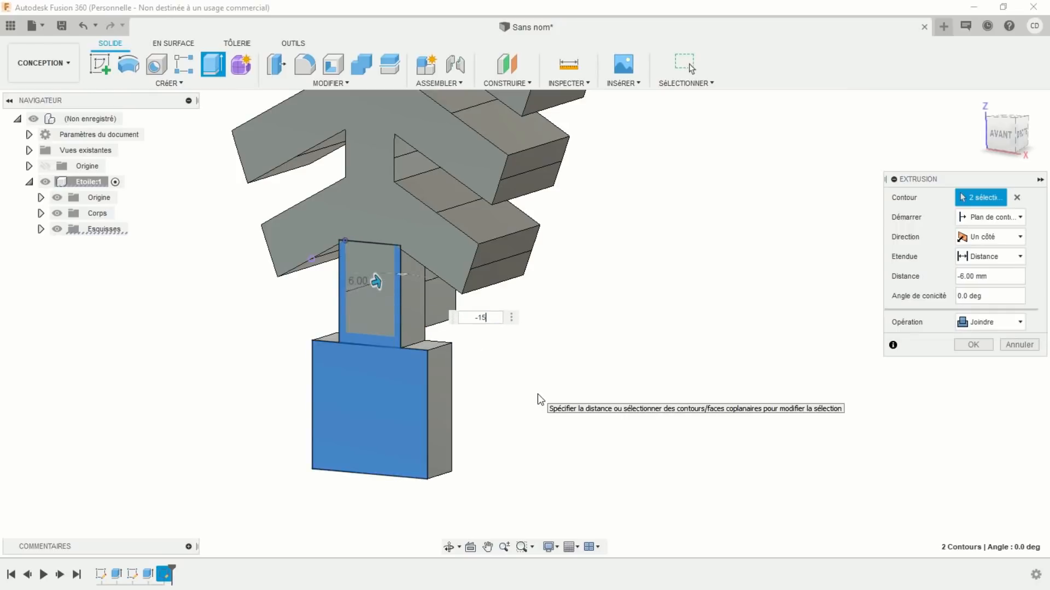
pyautogui.press('Return')
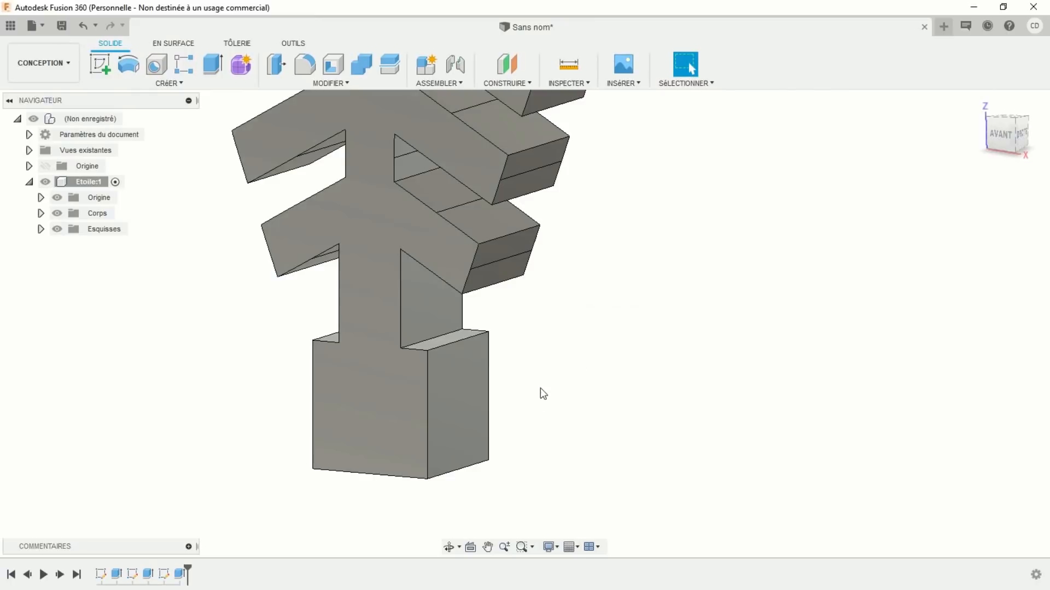
# Step: Examine the whole star with its new square foot and activate the top-level component
pyautogui.scroll(-5, 583, 361)
pyautogui.scroll(-3, 592, 353)
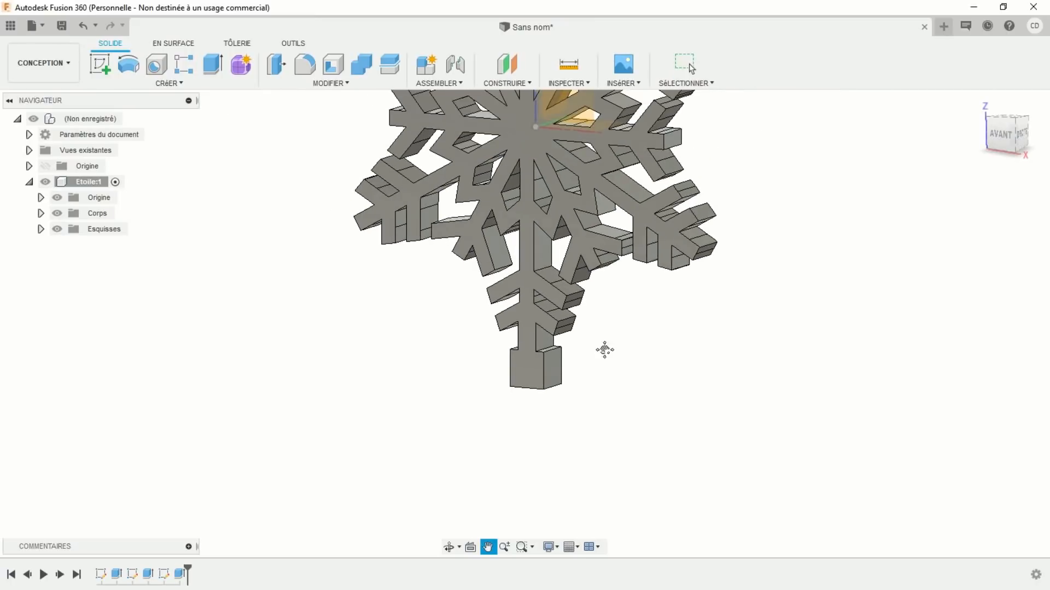
pyautogui.scroll(-4, 605, 349)
pyautogui.moveTo(637, 417); pyautogui.dragTo(550, 473, button='middle')
pyautogui.scroll(3, 534, 452)
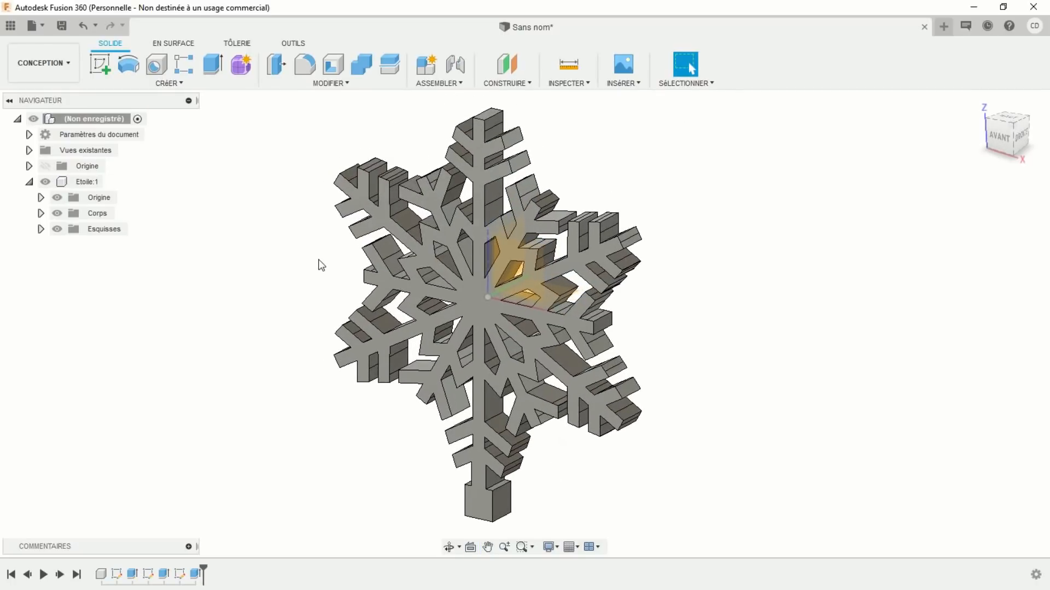
pyautogui.scroll(2, 319, 266)
pyautogui.scroll(-3, 321, 274)
pyautogui.scroll(-1, 324, 274)
pyautogui.moveTo(312, 263); pyautogui.dragTo(368, 276, button='middle')
pyautogui.scroll(-2, 340, 284)
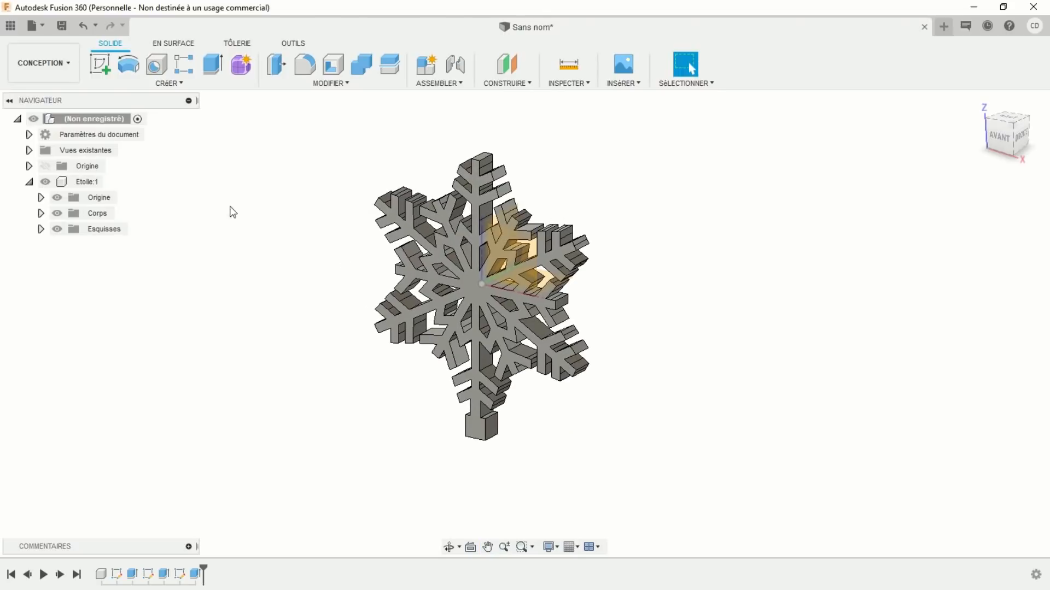
# Step: Create a new internal standard component named Support under the top-level component and make it active
pyautogui.rightClick(97, 123)
pyautogui.press('Escape')
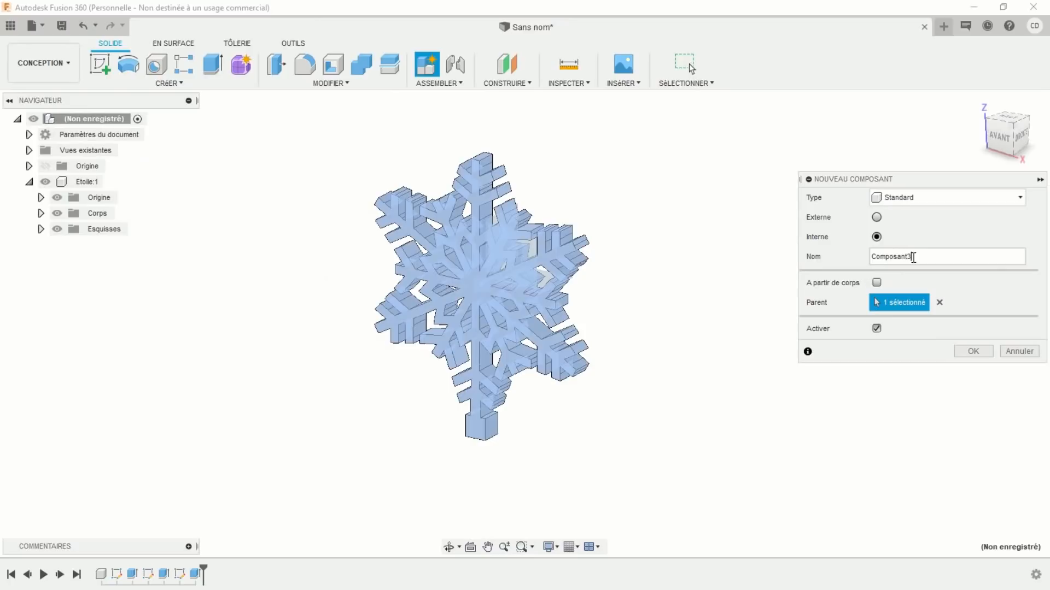
pyautogui.write('Support')
pyautogui.click(968, 354)
pyautogui.moveTo(624, 407); pyautogui.dragTo(629, 401, button='middle')
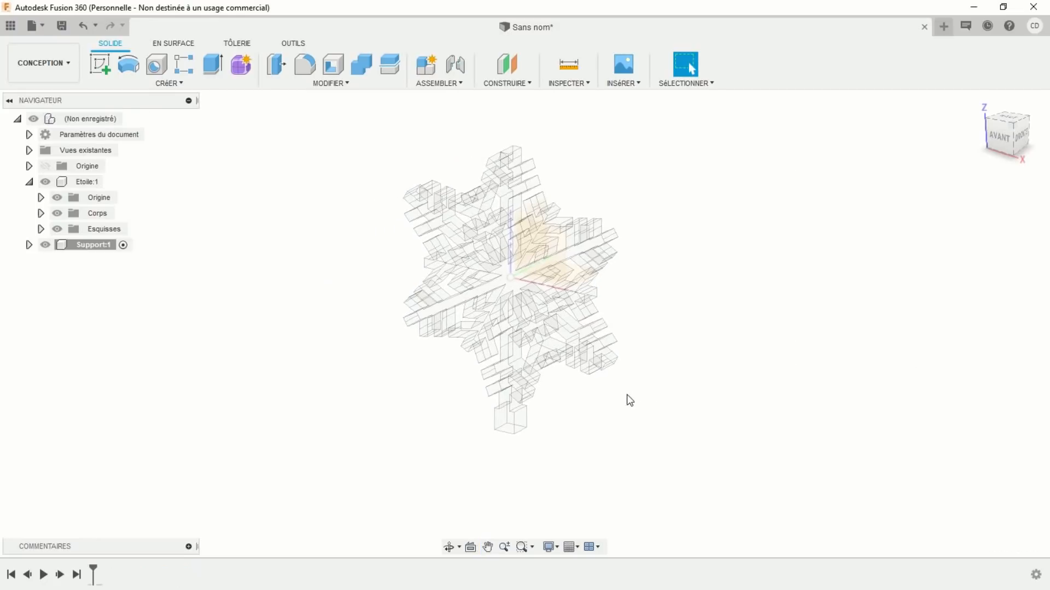
# Step: Start a new sketch in the Support component on the underside of the star's square foot
pyautogui.moveTo(531, 397); pyautogui.dragTo(511, 335)
pyautogui.press('Escape')
pyautogui.scroll(3, 485, 372)
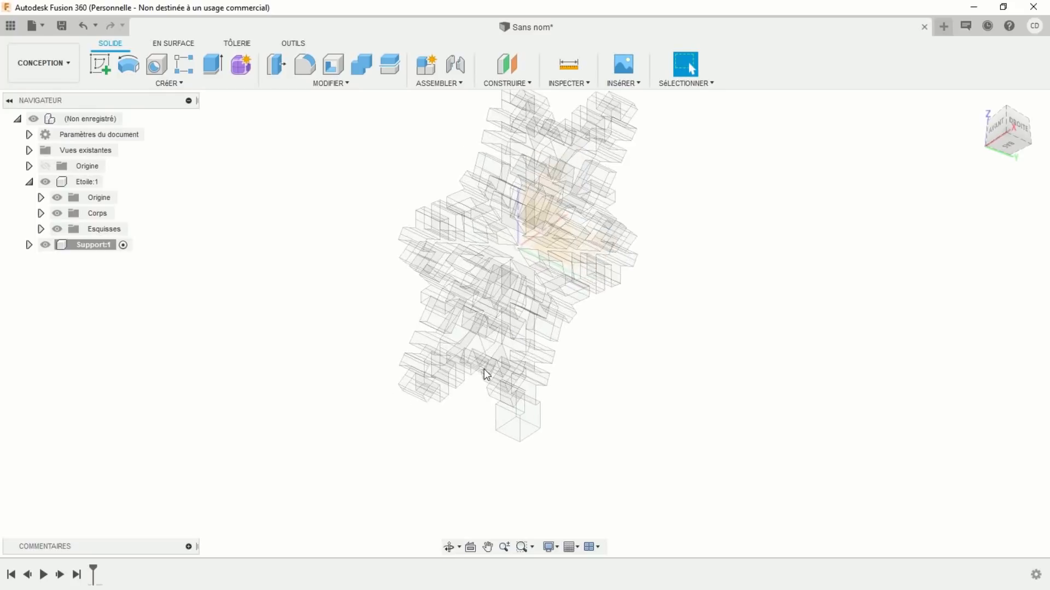
pyautogui.click(101, 63)
pyautogui.click(535, 464)
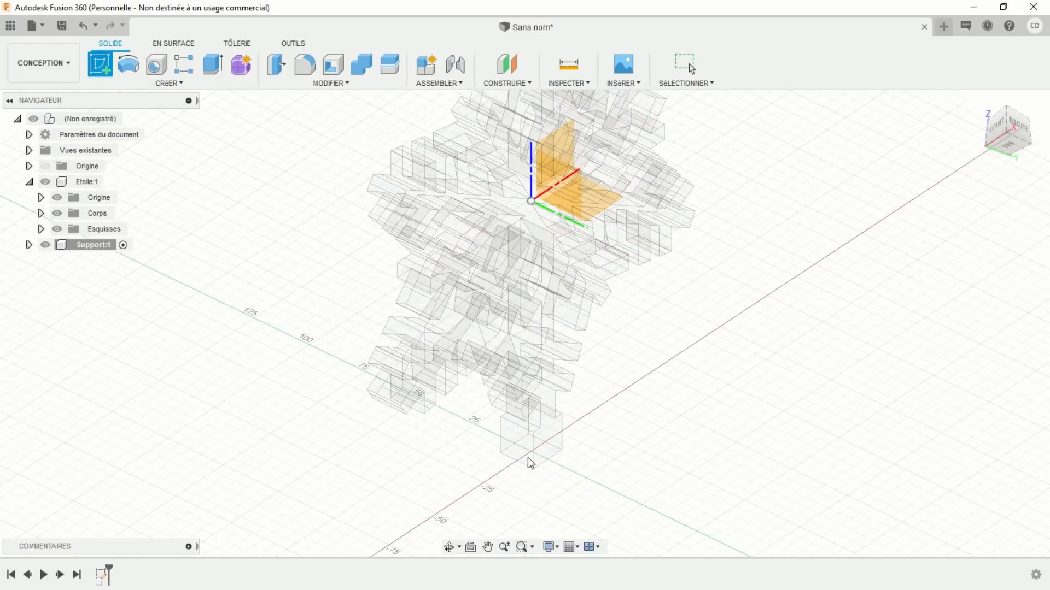
pyautogui.scroll(2, 539, 415)
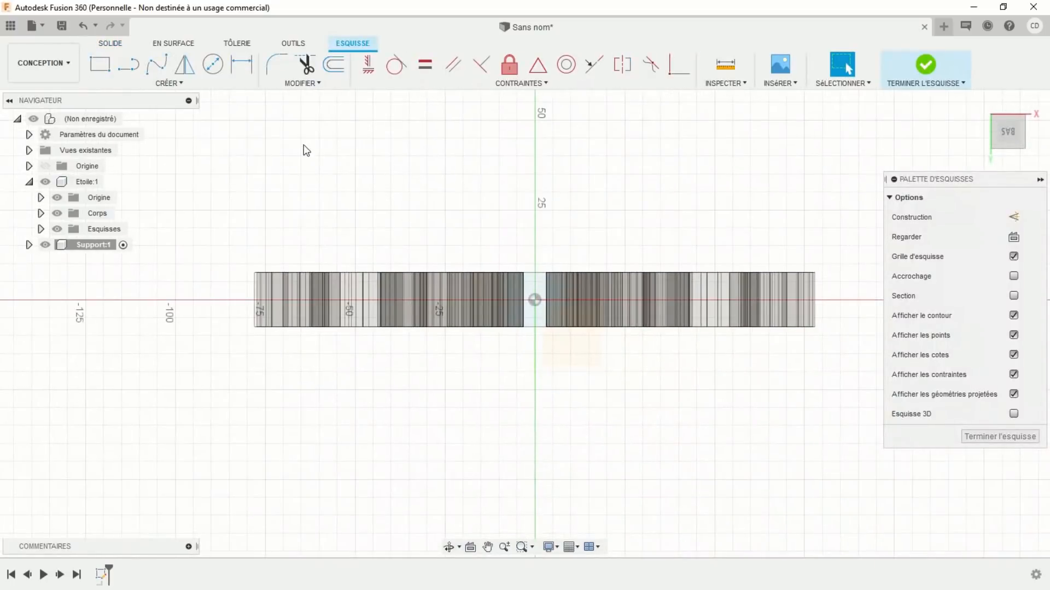
# Step: Draw a centre rectangle from the sketch origin, extending beyond all sides of the square foot
pyautogui.click(179, 86)
pyautogui.moveTo(167, 113)
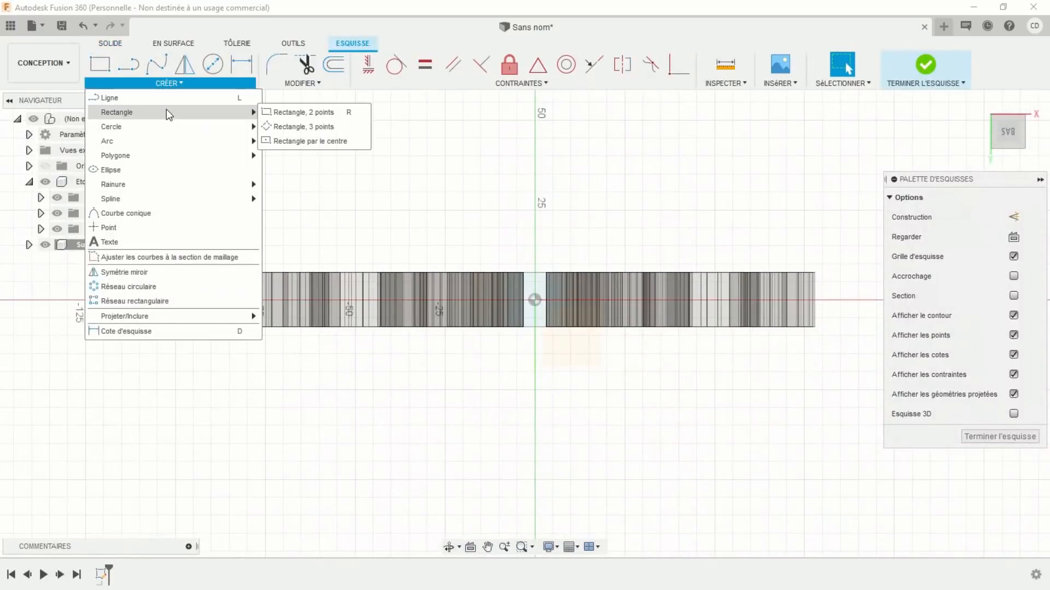
pyautogui.click(294, 142)
pyautogui.click(535, 300)
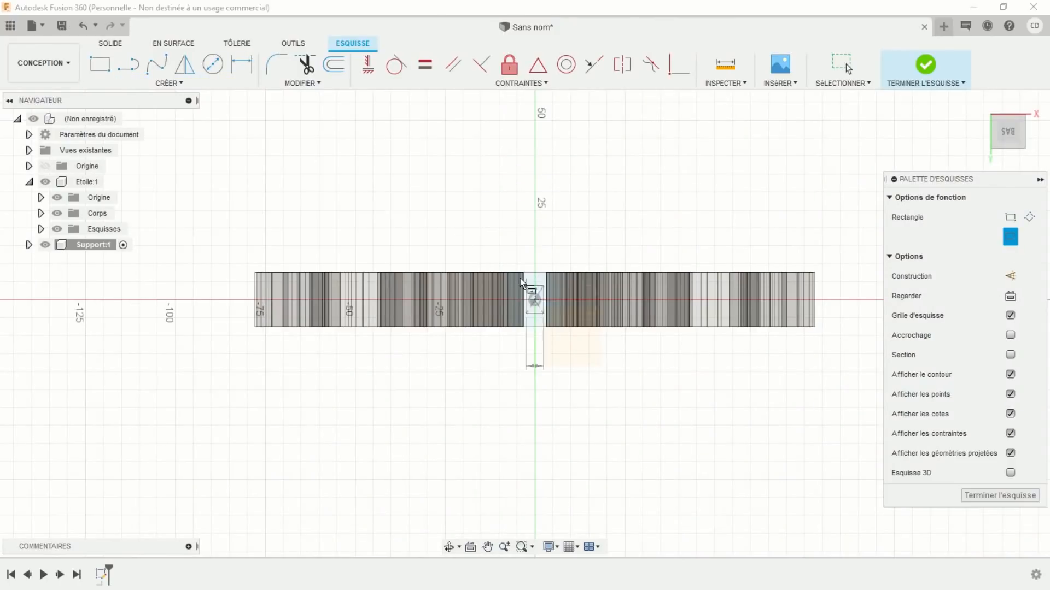
pyautogui.click(487, 261)
pyautogui.keyDown('shift'); pyautogui.moveTo(465, 296); pyautogui.dragTo(482, 336, button='middle'); pyautogui.keyUp('shift')
pyautogui.scroll(4, 497, 285)
pyautogui.scroll(5, 497, 285)
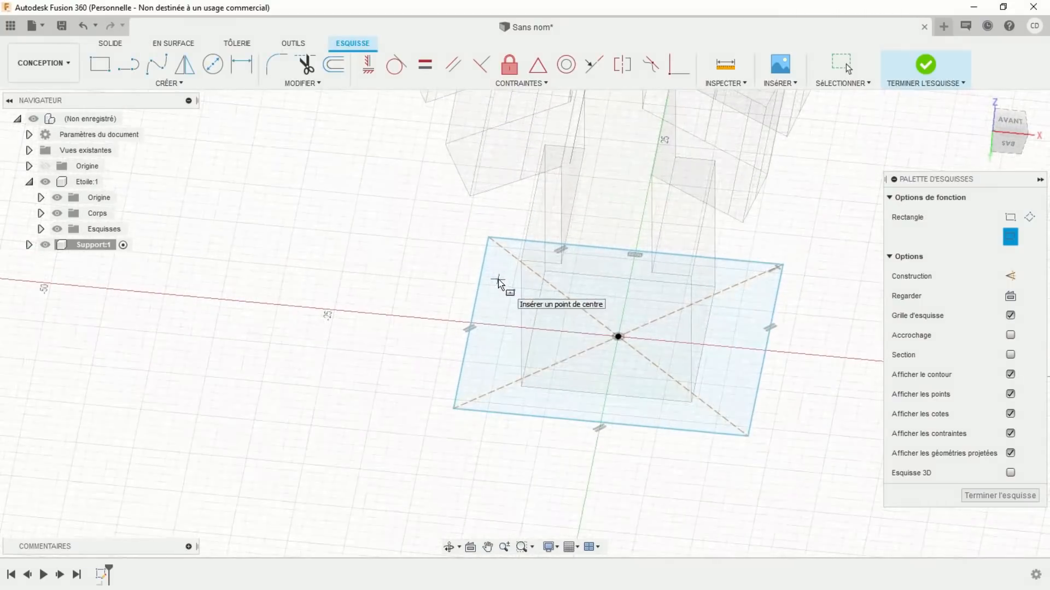
# Step: Set a 0.2 mm gap between the rectangle's upper edge and the matching edge of the star's square foot
pyautogui.click(241, 64)
pyautogui.click(573, 242)
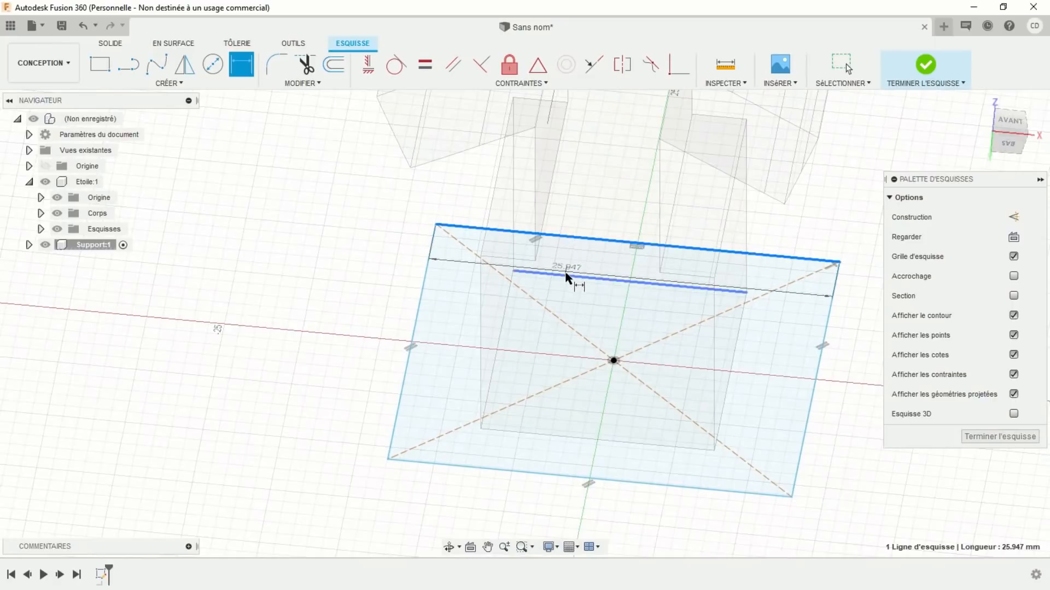
pyautogui.click(566, 276)
pyautogui.click(376, 226)
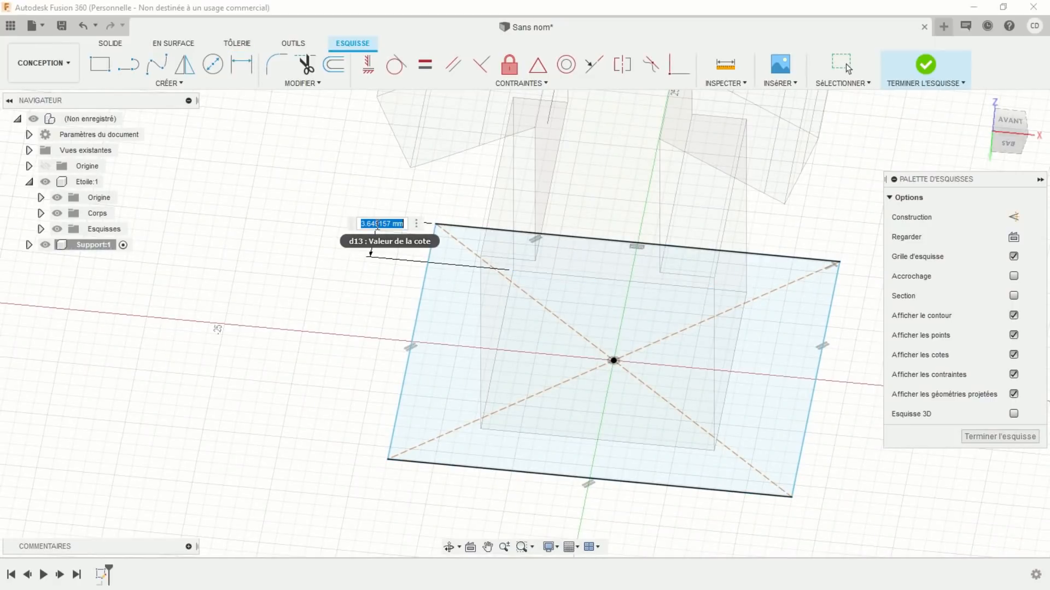
pyautogui.write('0')
pyautogui.press('Return')
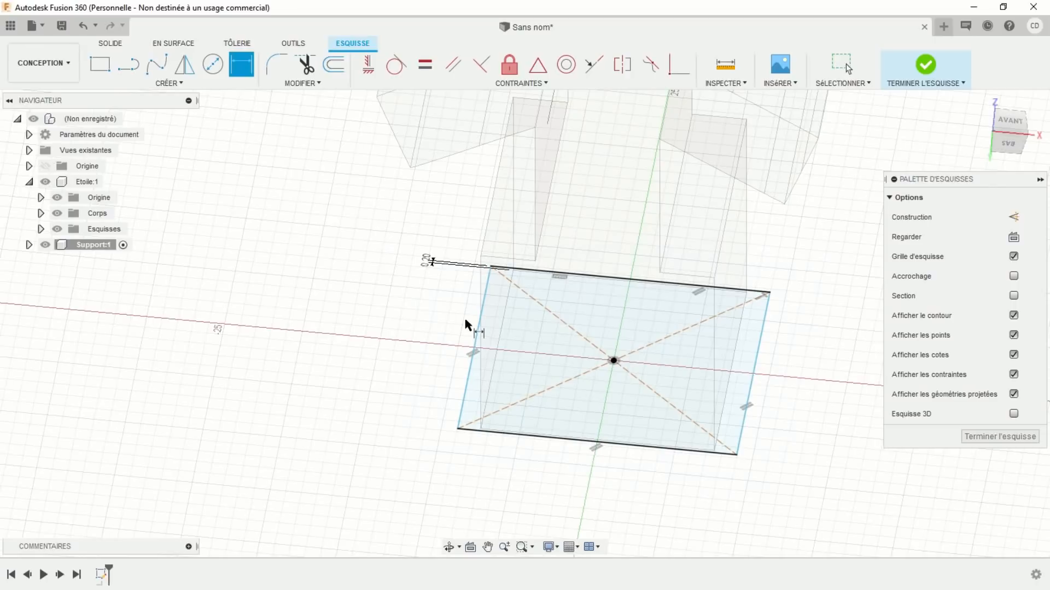
# Step: Set a 0.2 mm gap between the rectangle's left edge and the adjacent side of the square foot
pyautogui.click(481, 317)
pyautogui.click(500, 328)
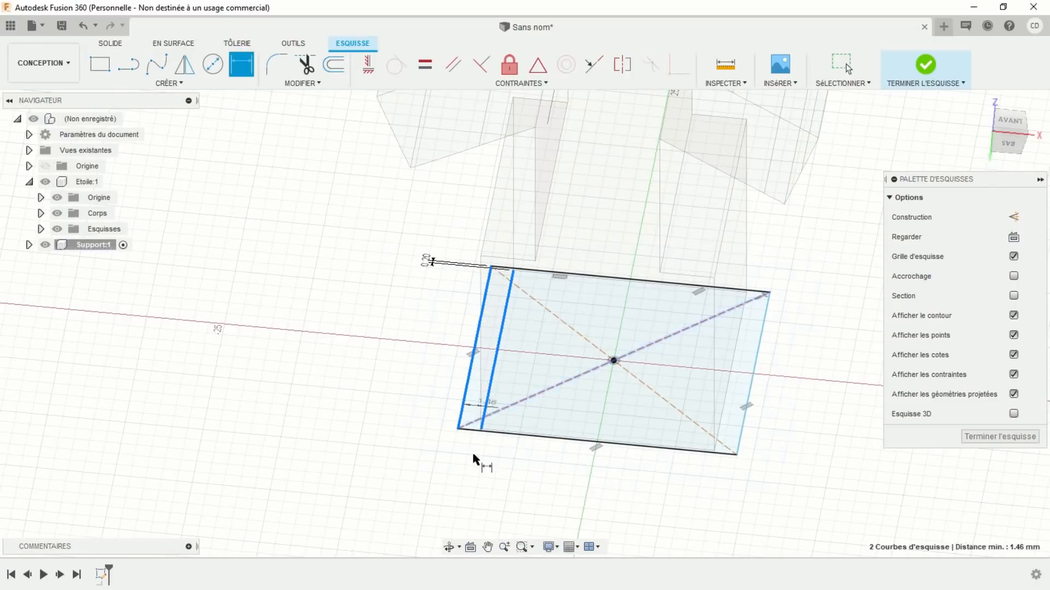
pyautogui.click(422, 471)
pyautogui.write('0.2')
pyautogui.press('Return')
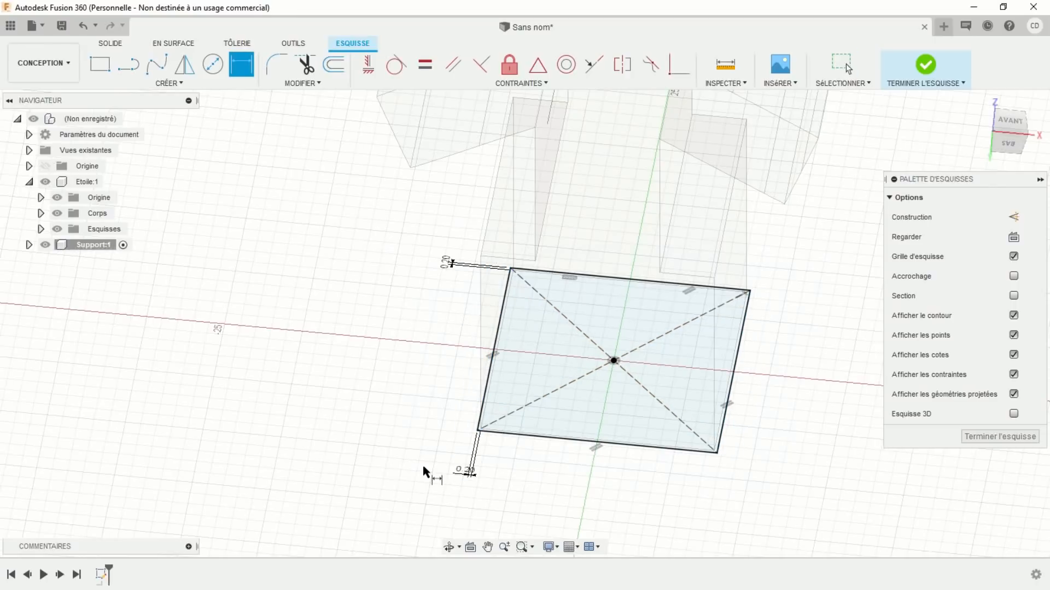
# Step: Draw a 30 mm diameter circle around the rectangle, centred on the sketch origin, and finish the sketch
pyautogui.scroll(-2, 417, 440)
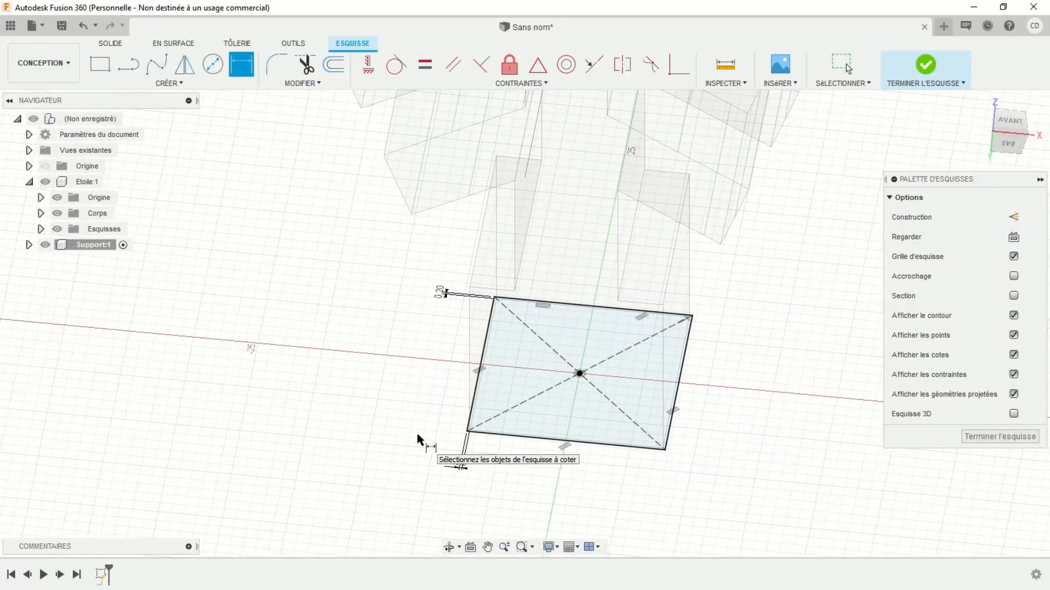
pyautogui.click(214, 64)
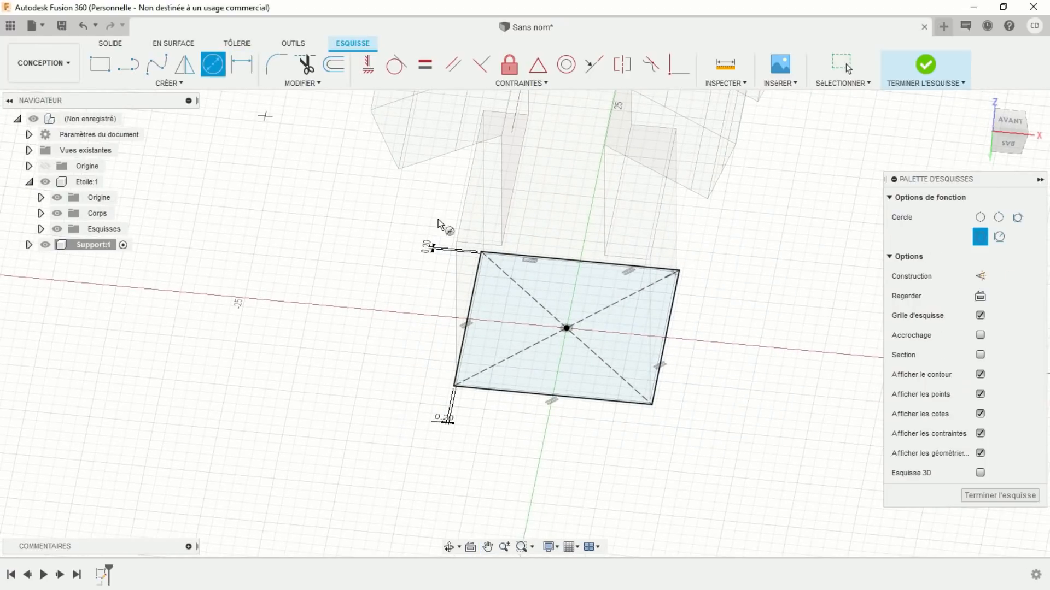
pyautogui.click(568, 332)
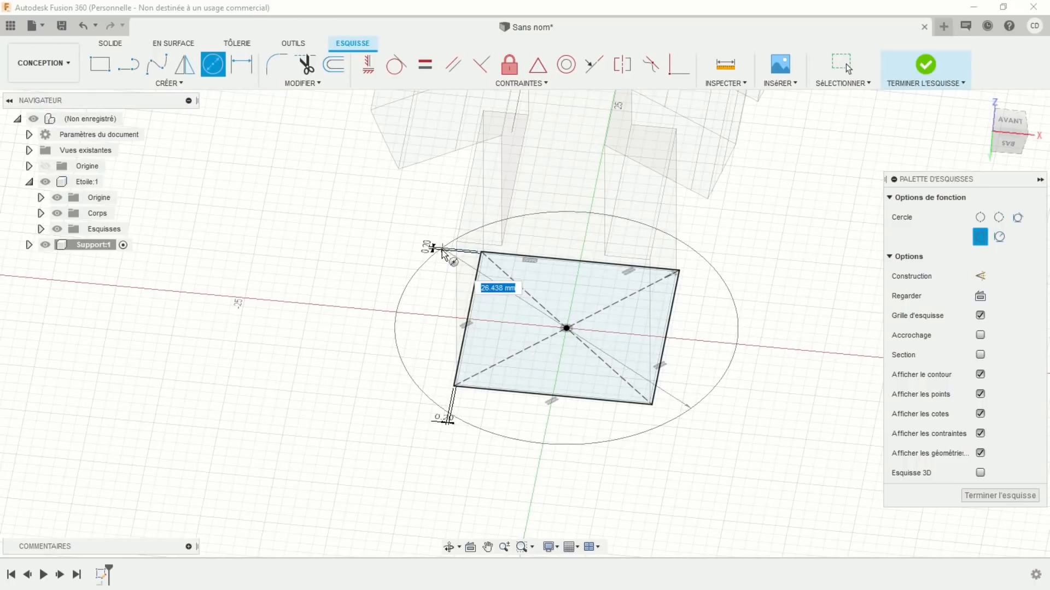
pyautogui.click(432, 248)
pyautogui.press('Escape')
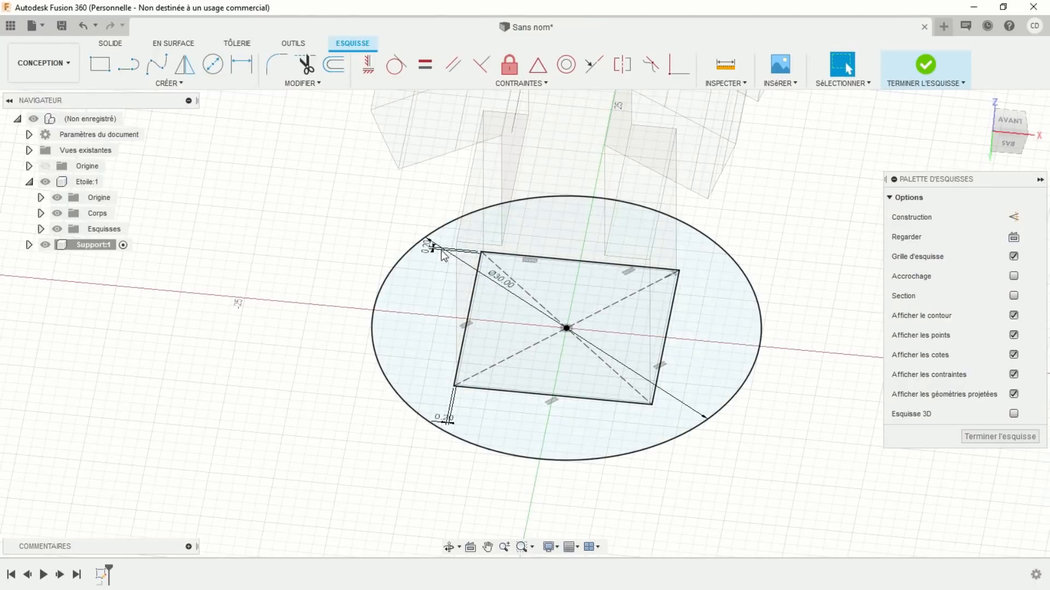
pyautogui.scroll(-4, 425, 255)
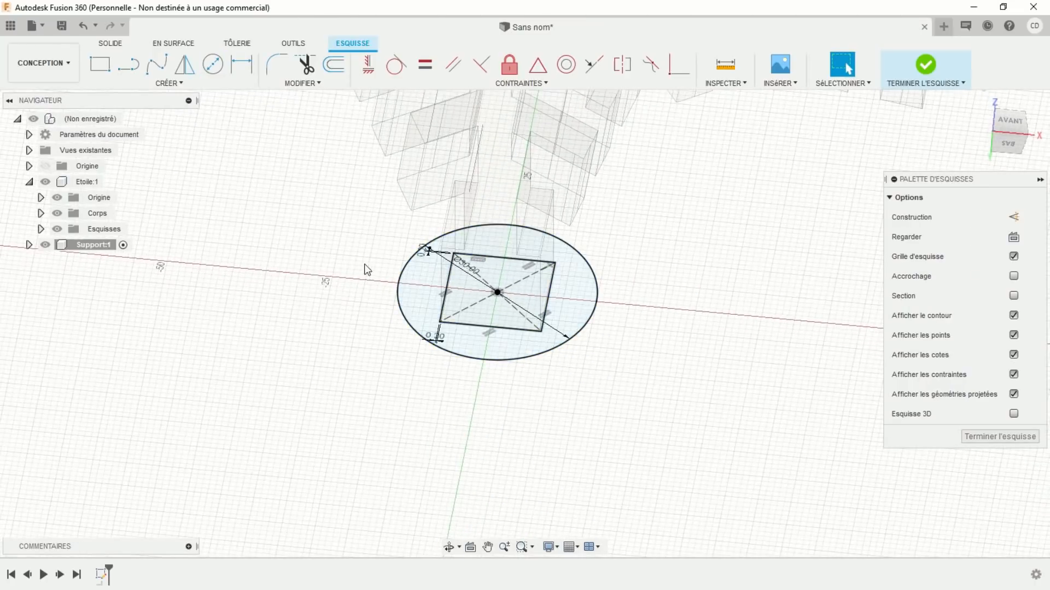
pyautogui.click(925, 65)
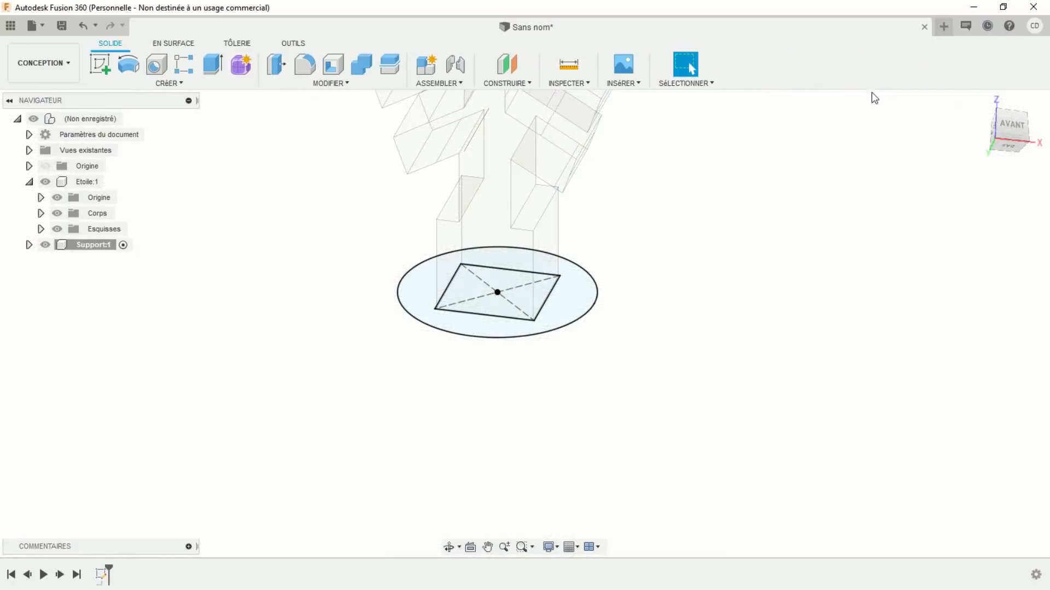
# Step: Extrude the ring between the circle and the rectangle by -15 mm, upward around the foot, as a new body
pyautogui.click(213, 64)
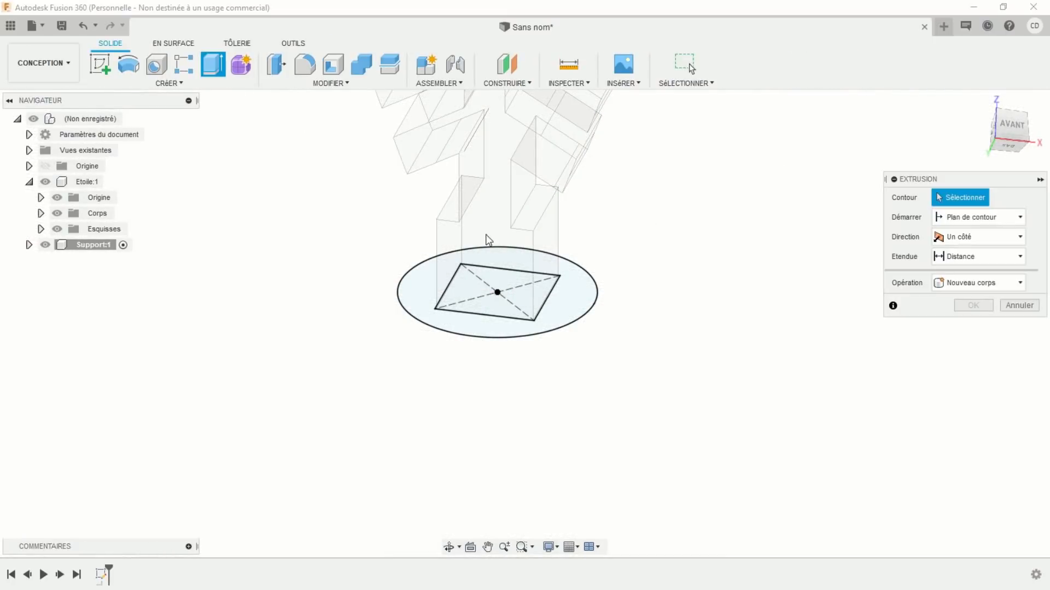
pyautogui.click(519, 265)
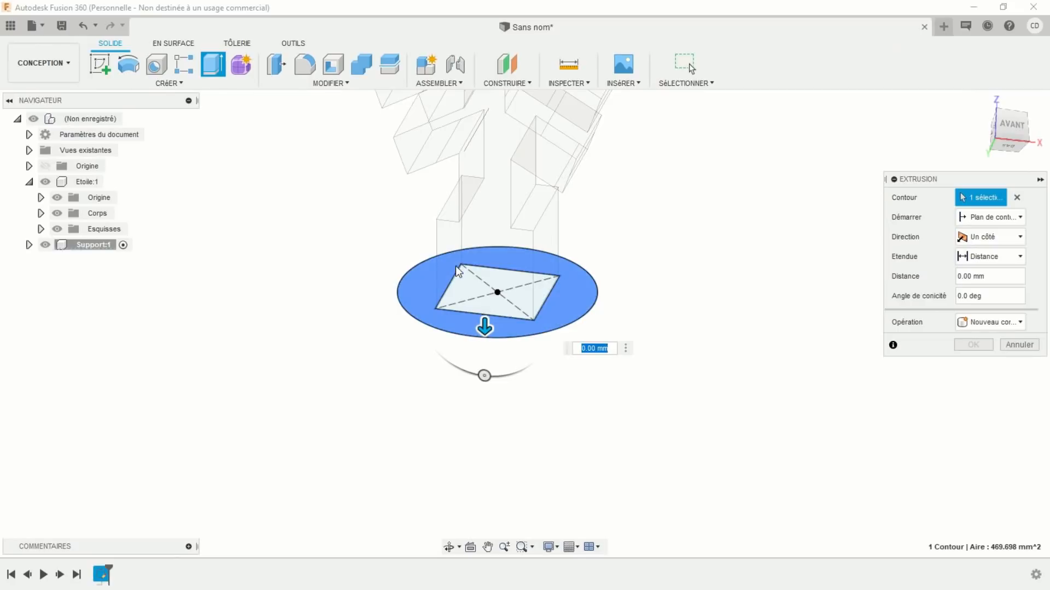
pyautogui.moveTo(467, 323)
pyautogui.keyDown('shift'); pyautogui.mouseDown(button='middle')
pyautogui.moveTo(466, 297)
pyautogui.moveTo(467, 312)
pyautogui.mouseUp(button='middle'); pyautogui.keyUp('shift')
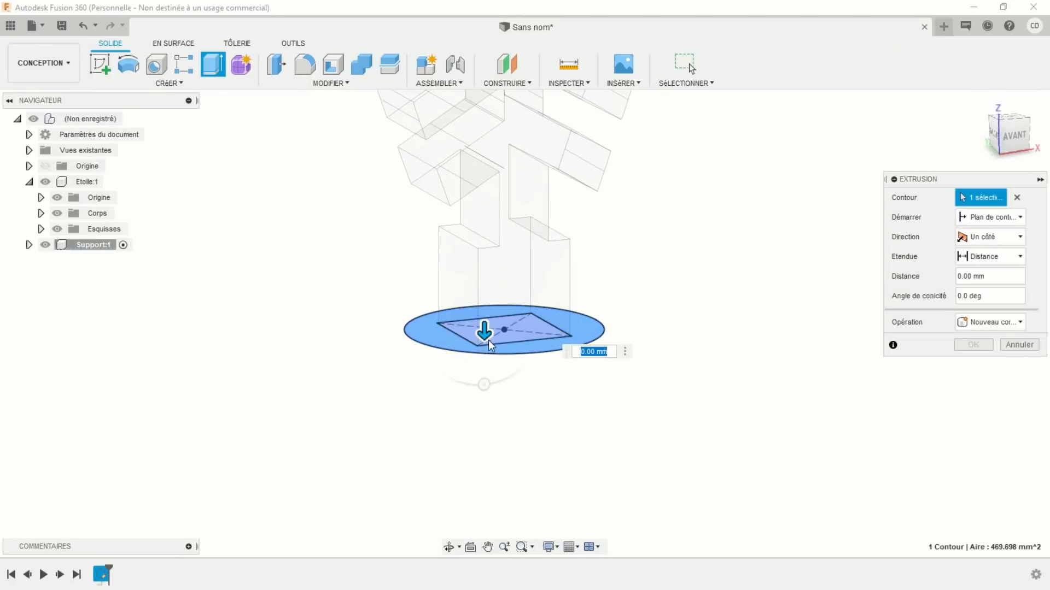
pyautogui.moveTo(484, 330); pyautogui.dragTo(480, 246)
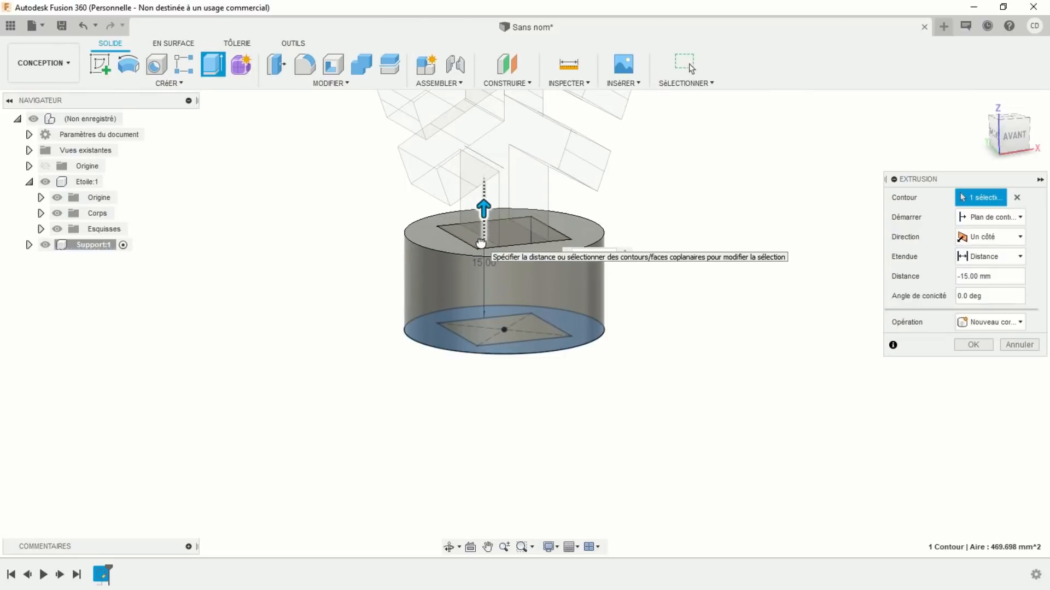
pyautogui.click(969, 345)
pyautogui.press('Escape')
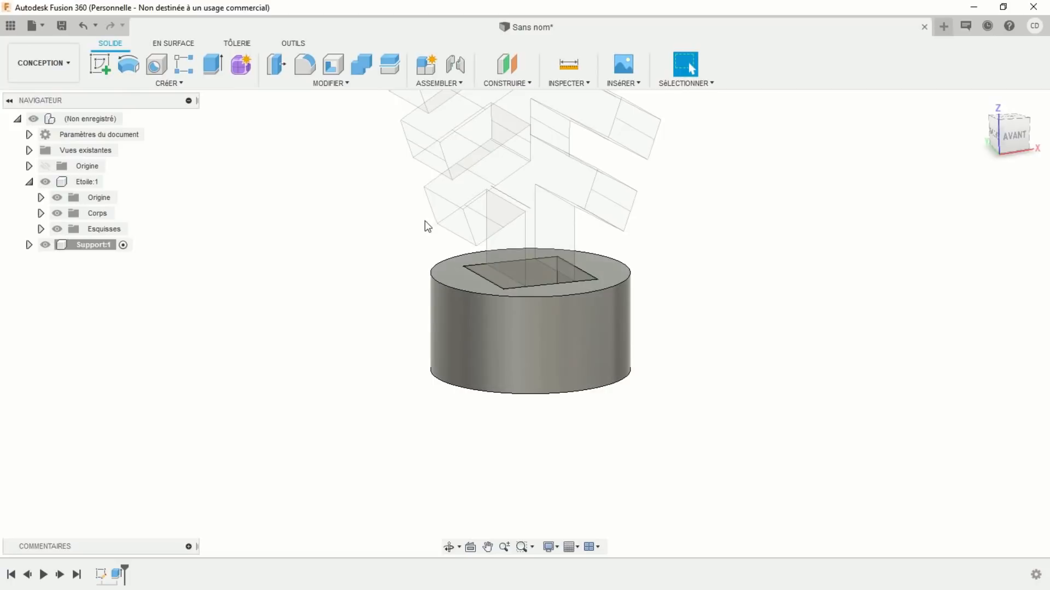
# Step: Fillet the upper outer circular edge of the Support body
pyautogui.click(305, 66)
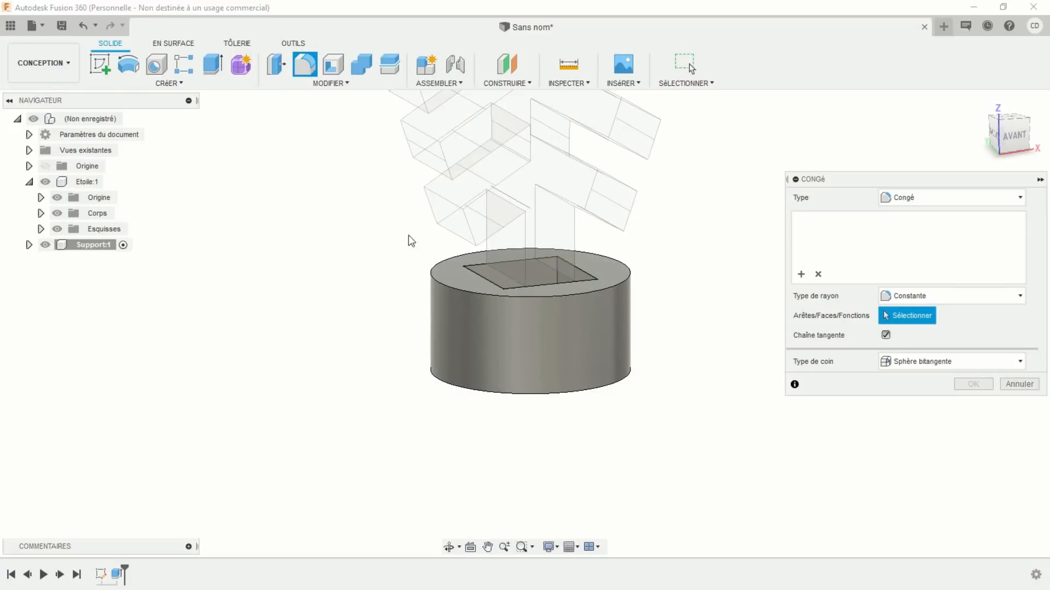
pyautogui.click(437, 281)
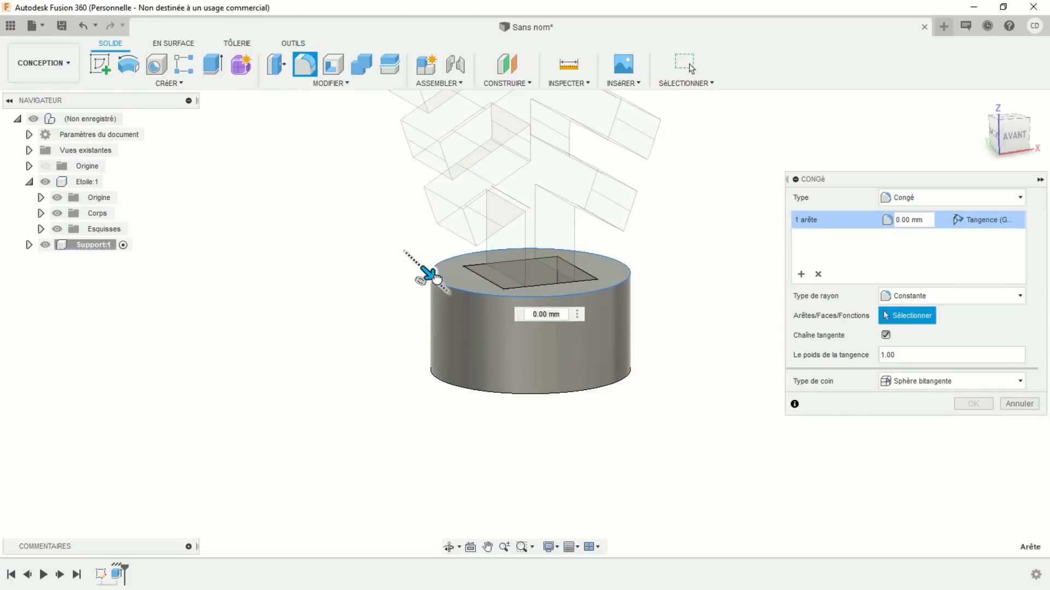
pyautogui.moveTo(435, 279); pyautogui.dragTo(438, 281)
pyautogui.keyDown('shift'); pyautogui.moveTo(437, 279); pyautogui.dragTo(486, 316, button='middle'); pyautogui.keyUp('shift')
pyautogui.press('Return')
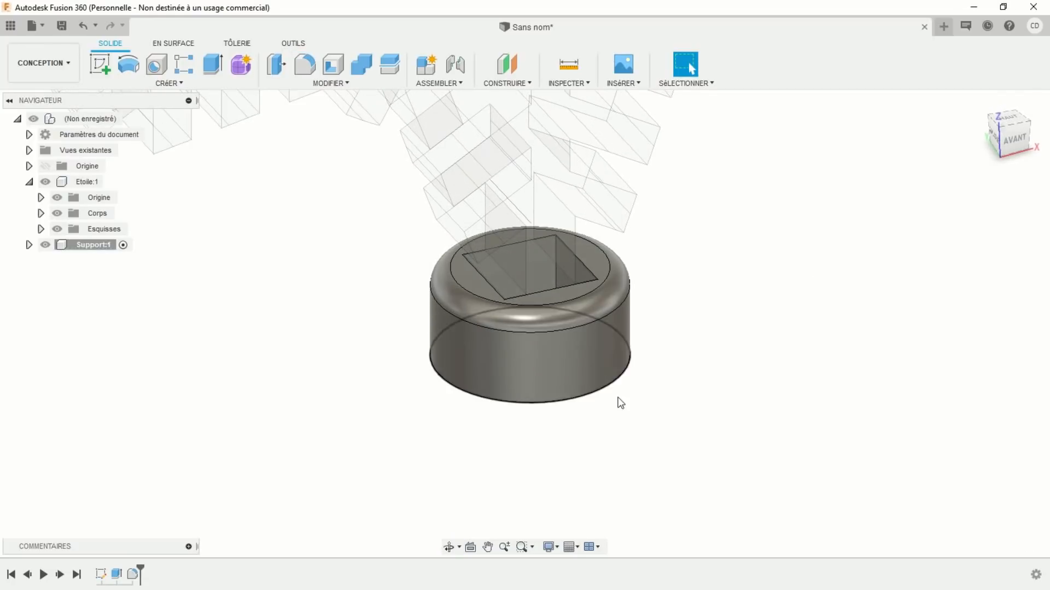
# Step: Start a new sketch on the bottom ring-shaped face of the Support body
pyautogui.moveTo(611, 436); pyautogui.dragTo(578, 303, button='middle')
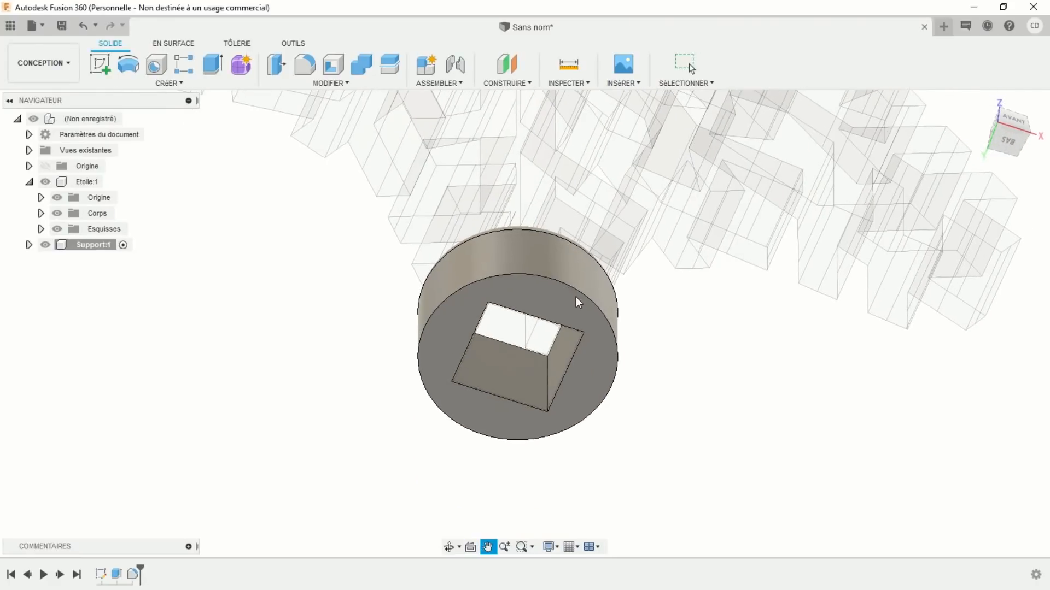
pyautogui.click(108, 68)
pyautogui.click(547, 310)
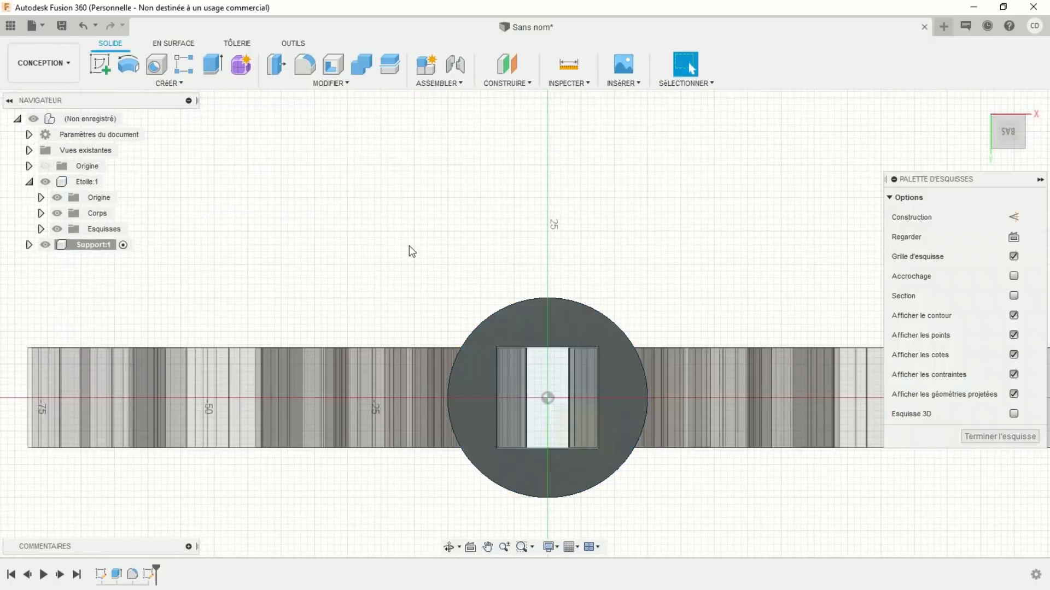
pyautogui.click(180, 84)
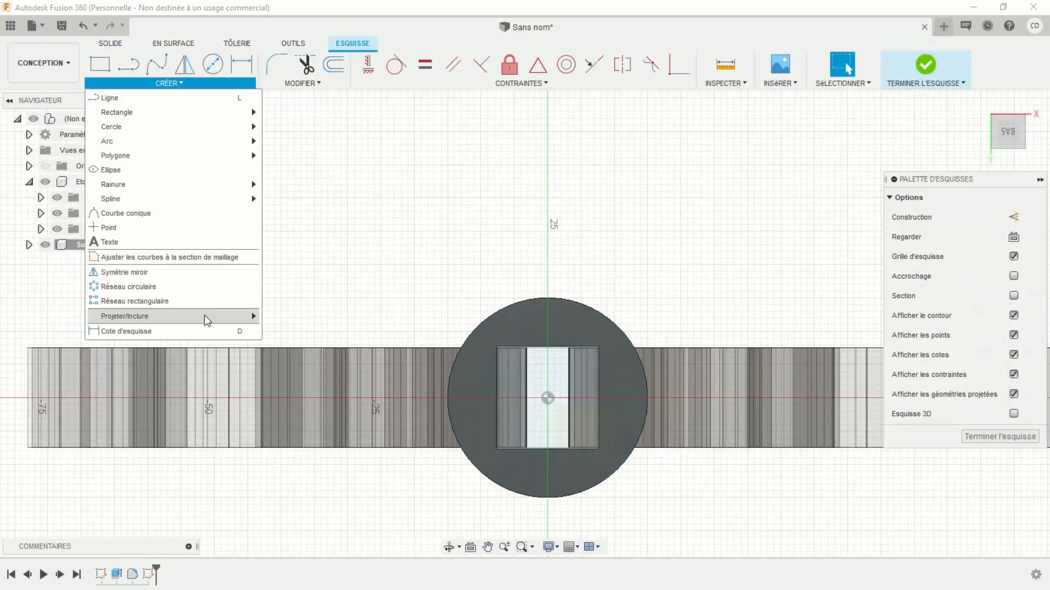
pyautogui.moveTo(206, 321)
pyautogui.click(364, 316)
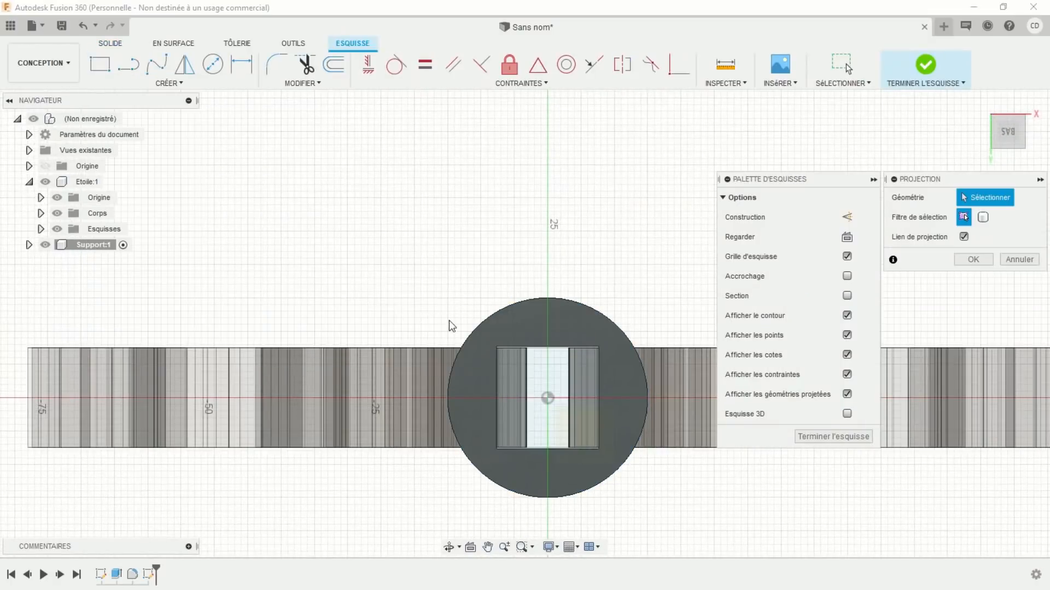
pyautogui.click(477, 337)
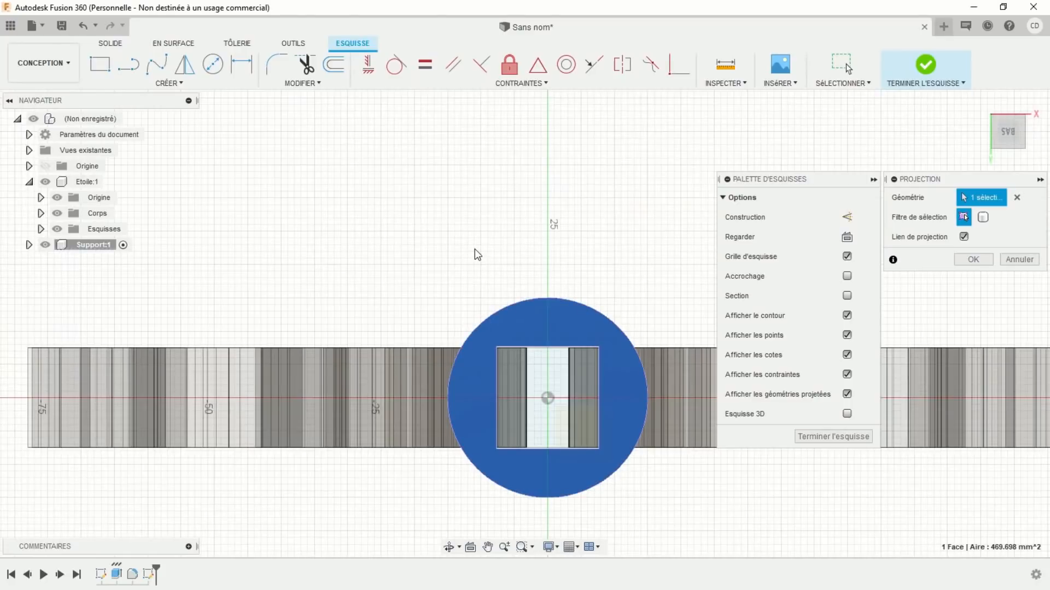
pyautogui.click(1011, 261)
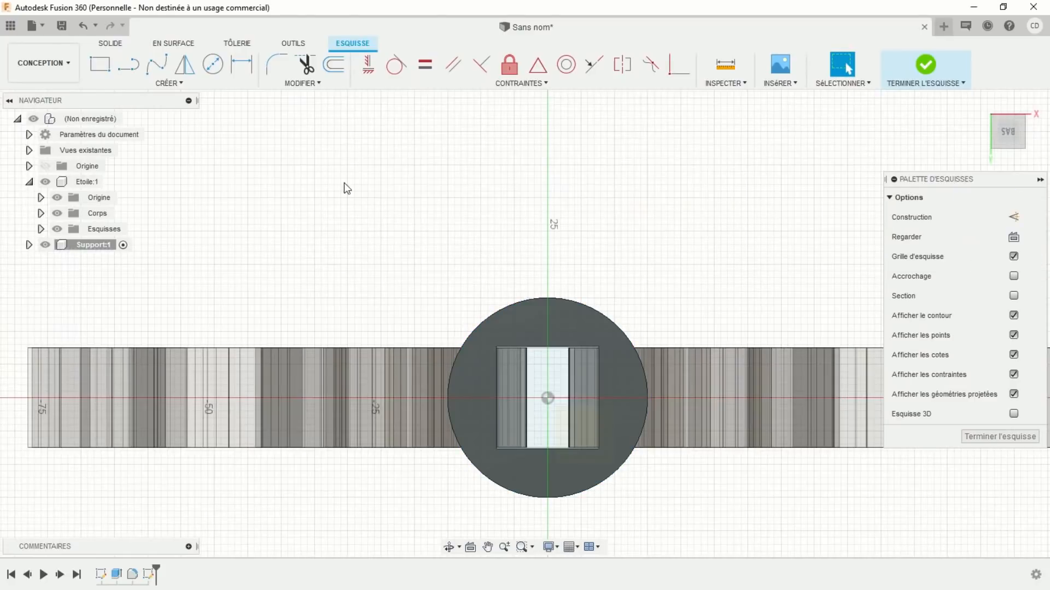
# Step: Project only the outer circular edge of the bottom face into the sketch and finish the sketch
pyautogui.click(143, 85)
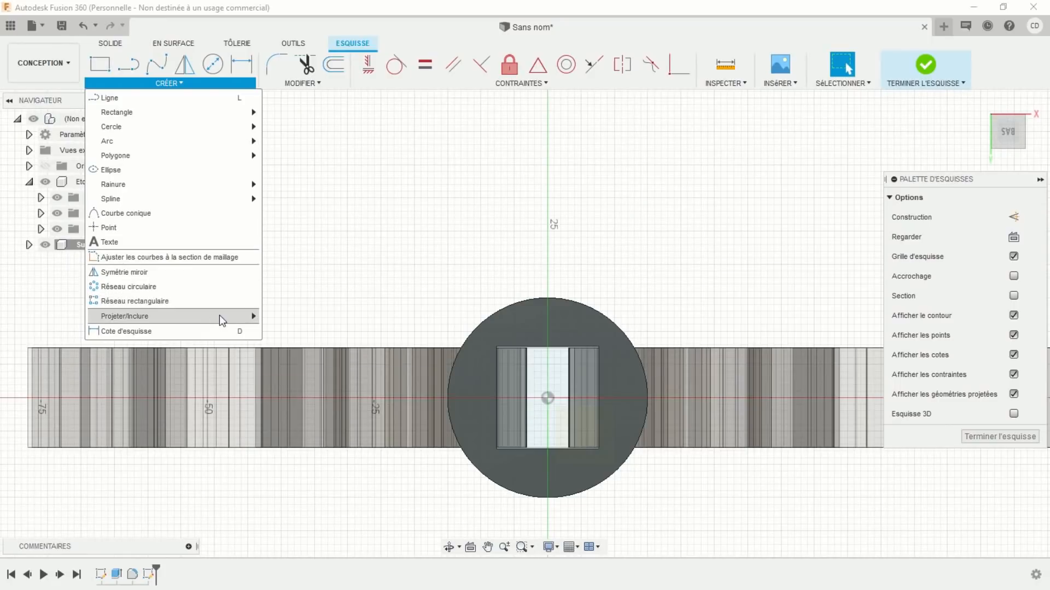
pyautogui.click(292, 315)
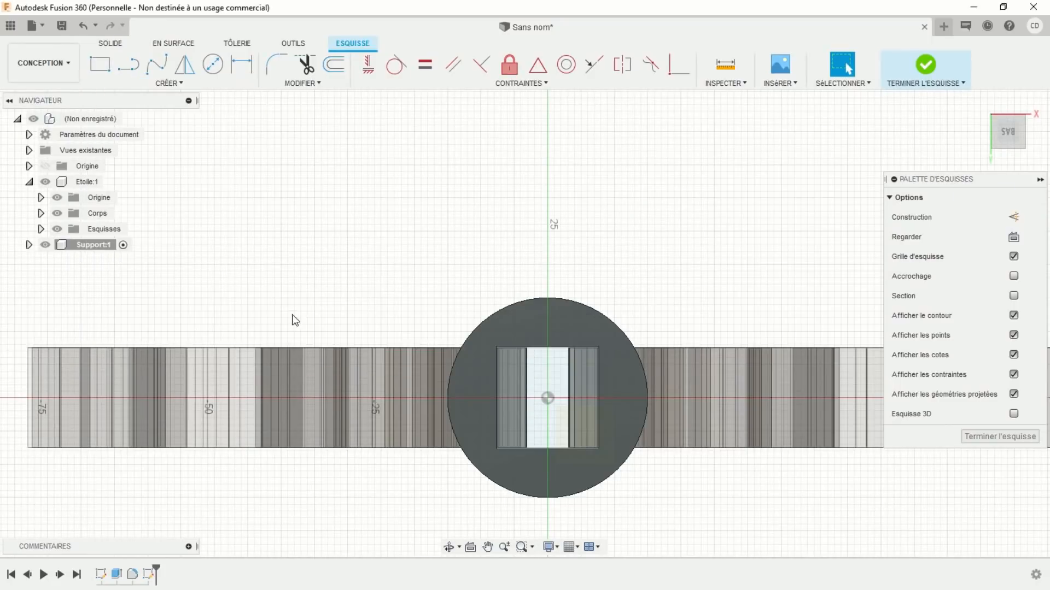
pyautogui.click(469, 336)
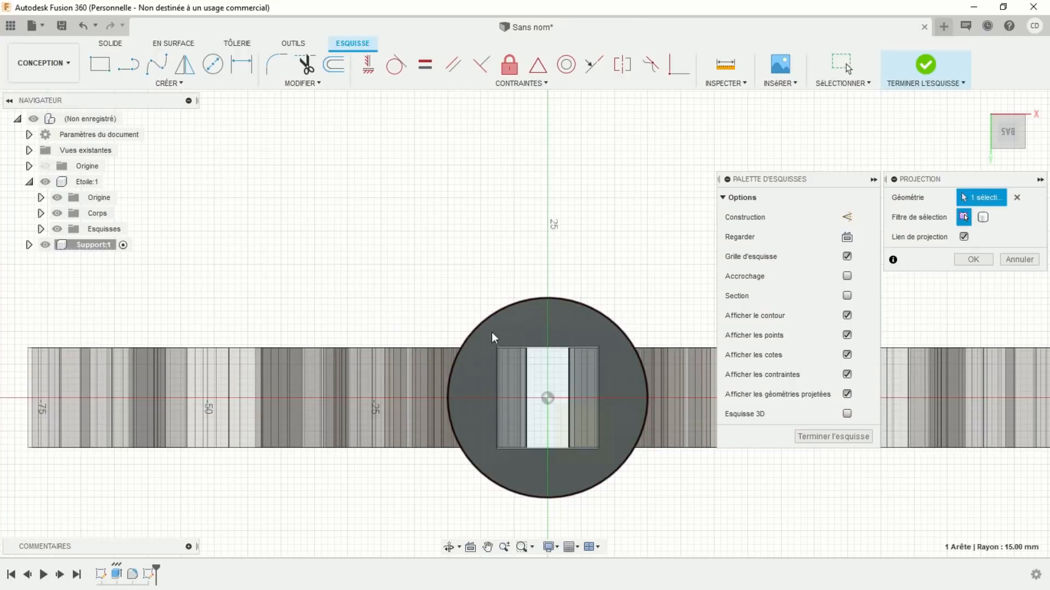
pyautogui.click(974, 259)
pyautogui.scroll(-5, 453, 240)
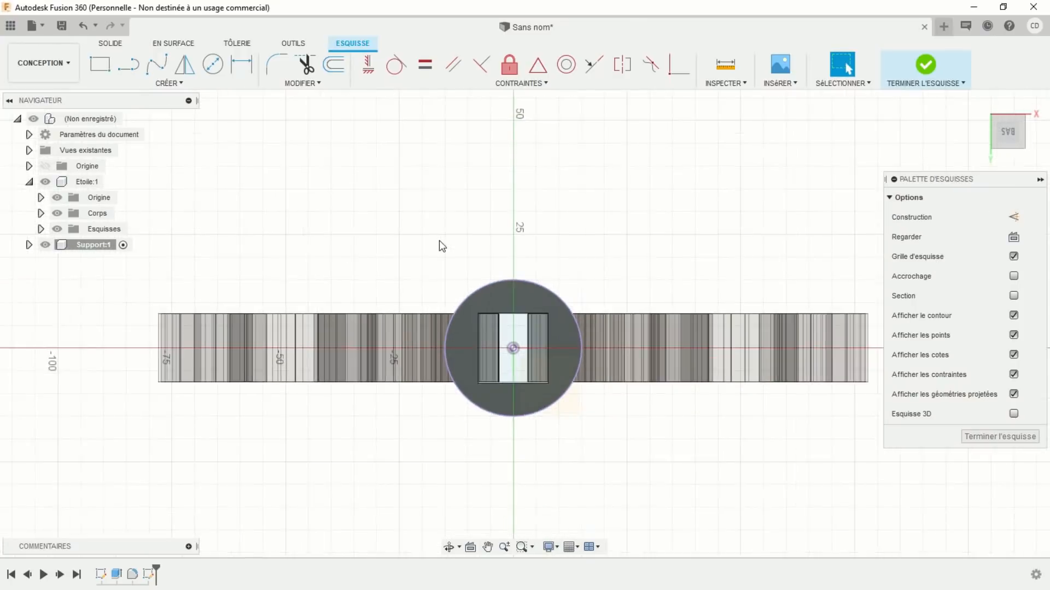
pyautogui.moveTo(398, 237)
pyautogui.keyDown('shift'); pyautogui.mouseDown(button='middle')
pyautogui.moveTo(419, 268)
pyautogui.moveTo(405, 293)
pyautogui.moveTo(499, 295)
pyautogui.mouseUp(button='middle'); pyautogui.keyUp('shift')
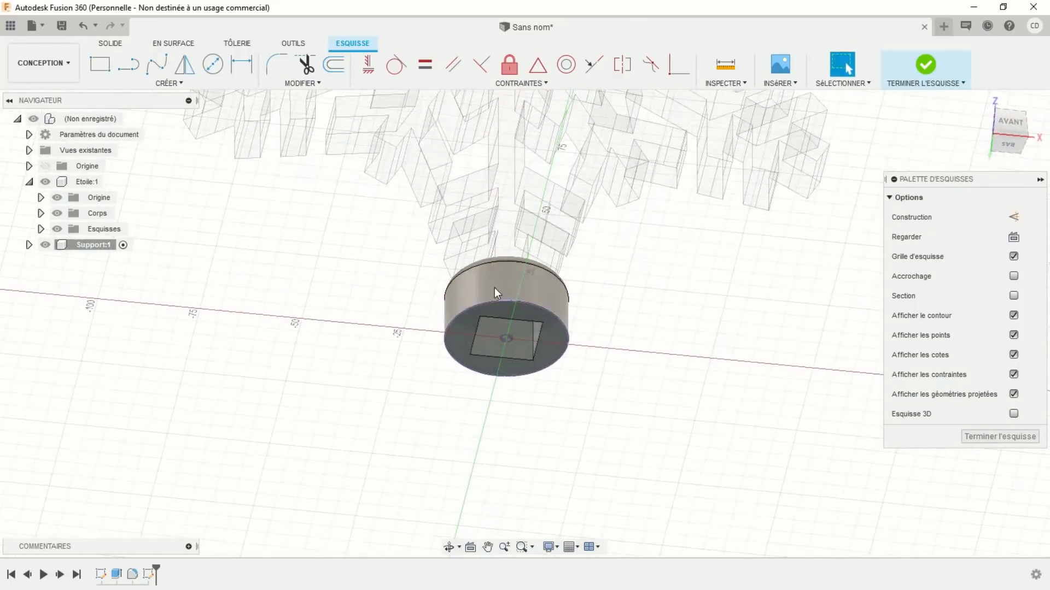
pyautogui.click(927, 68)
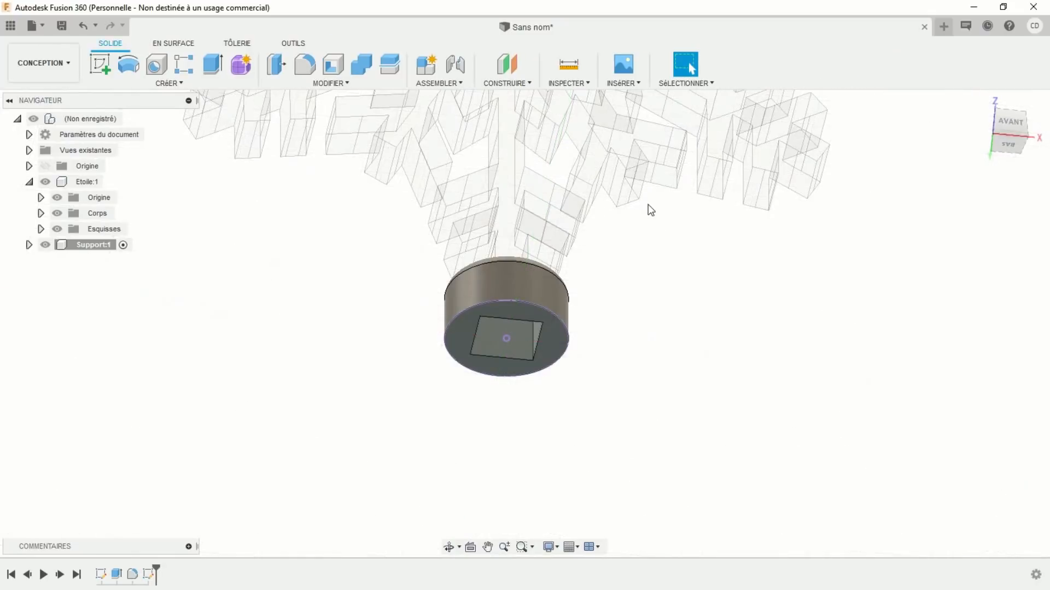
# Step: Extrude the ring and inner square profiles on the Support's bottom face 50 mm downward, joined to the body
pyautogui.click(213, 65)
pyautogui.click(462, 328)
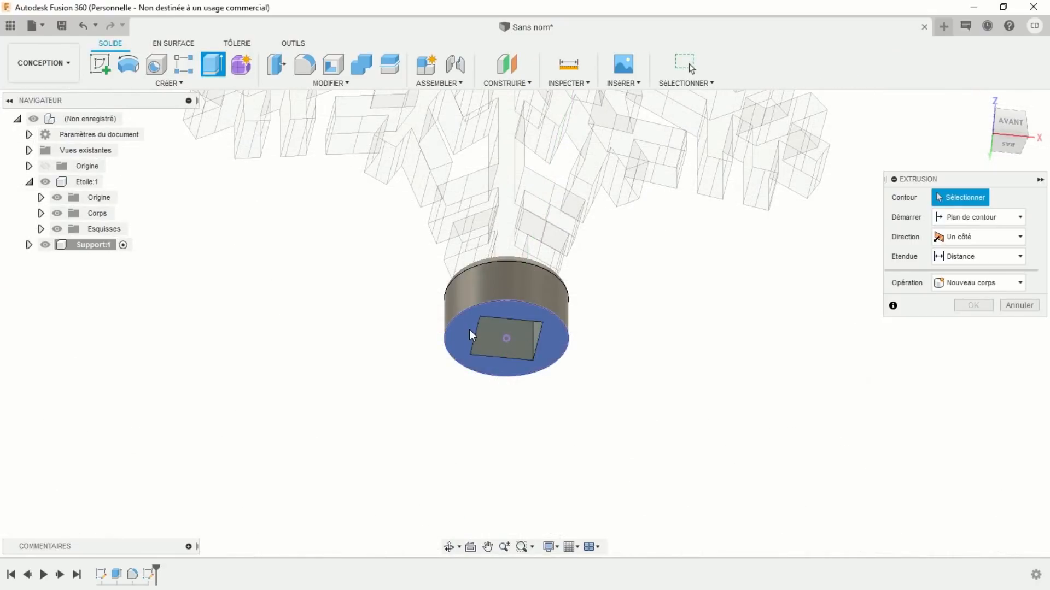
pyautogui.click(490, 345)
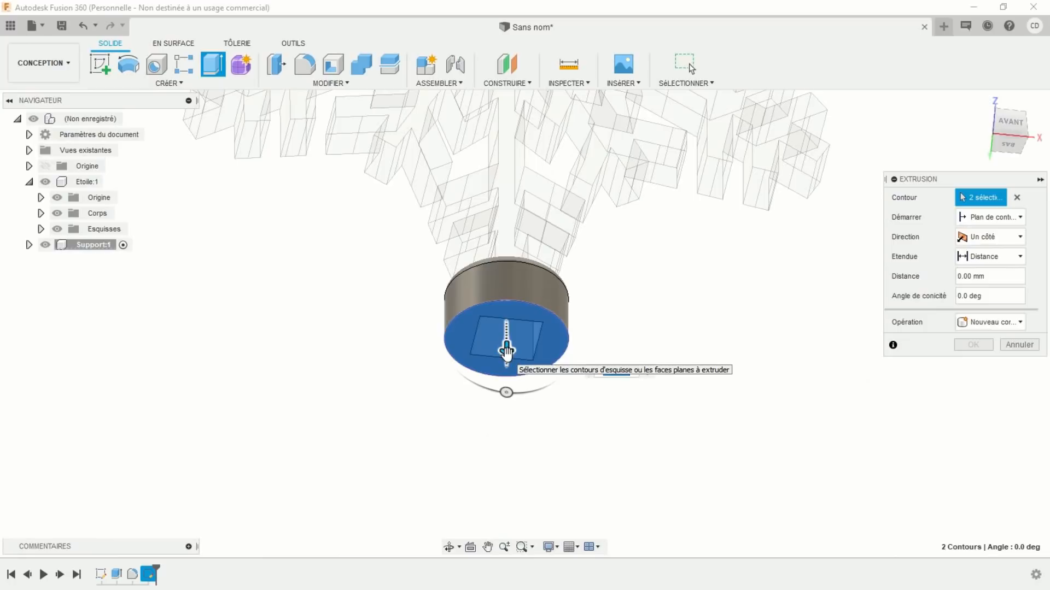
pyautogui.keyDown('shift'); pyautogui.moveTo(429, 345); pyautogui.dragTo(374, 334, button='middle'); pyautogui.keyUp('shift')
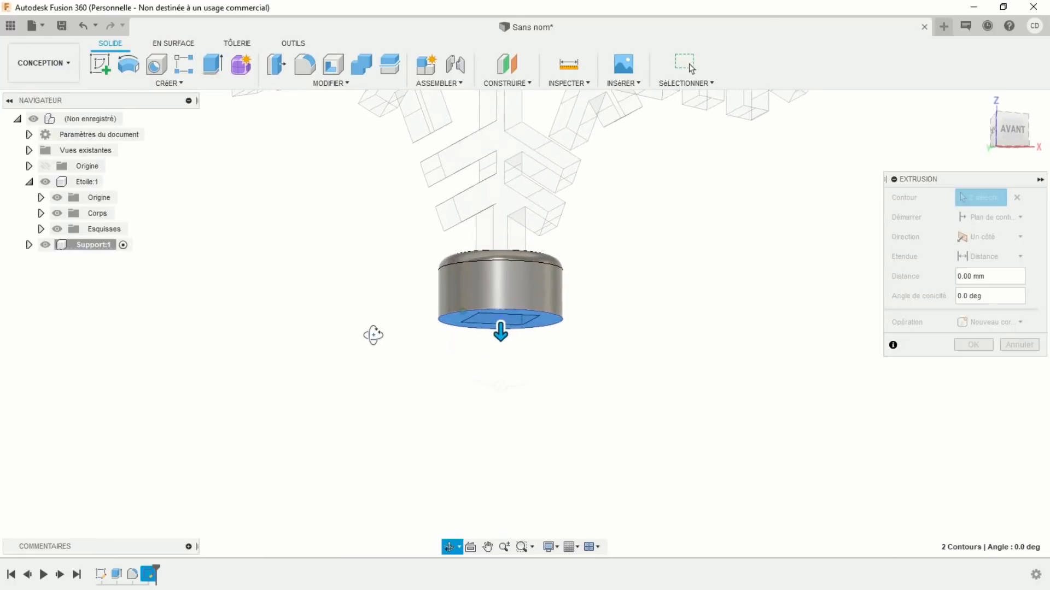
pyautogui.moveTo(501, 335); pyautogui.dragTo(501, 496)
pyautogui.scroll(-3, 390, 309)
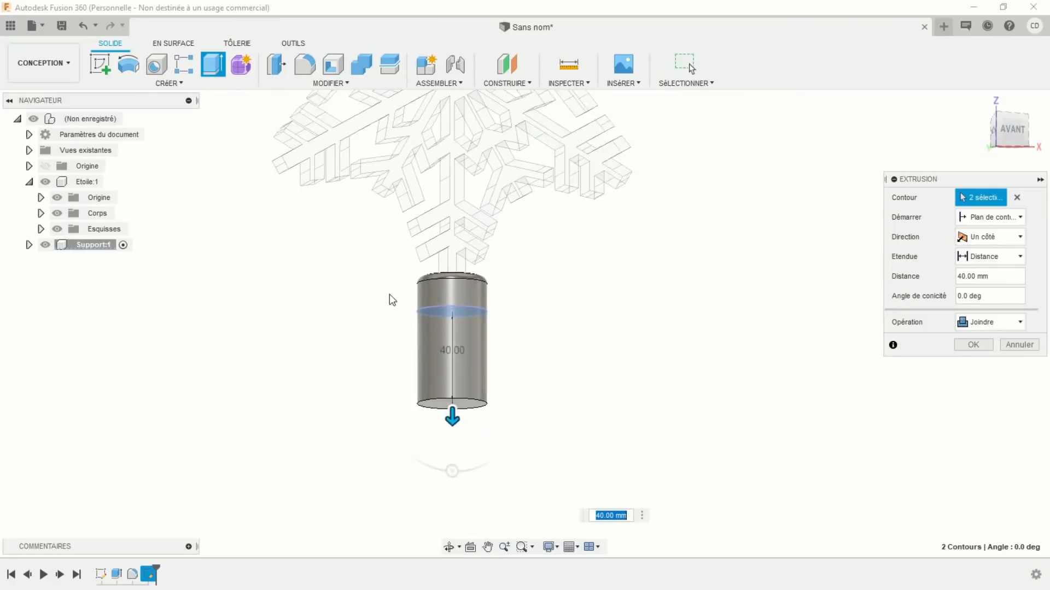
pyautogui.keyDown('shift'); pyautogui.moveTo(389, 297); pyautogui.dragTo(385, 343, button='middle'); pyautogui.keyUp('shift')
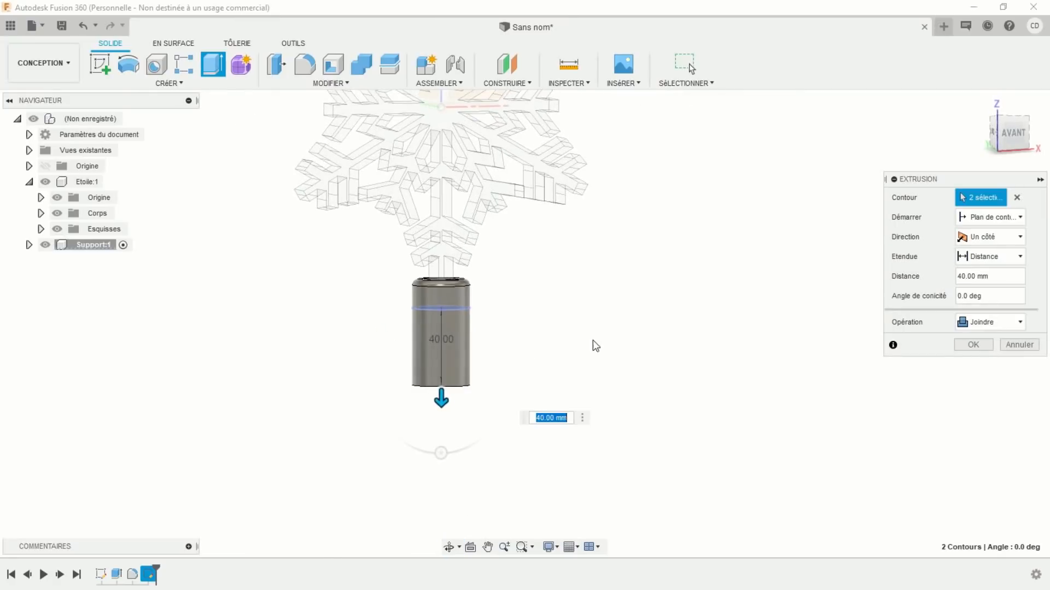
pyautogui.keyDown('shift'); pyautogui.moveTo(593, 345); pyautogui.dragTo(555, 334, button='middle'); pyautogui.keyUp('shift')
pyautogui.scroll(2, 550, 332)
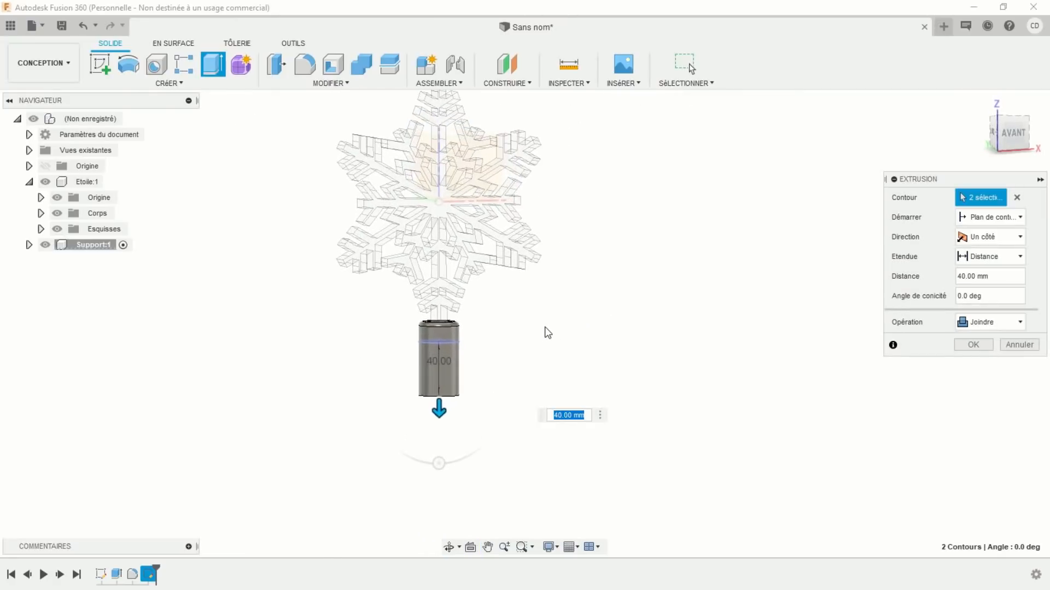
pyautogui.scroll(2, 522, 351)
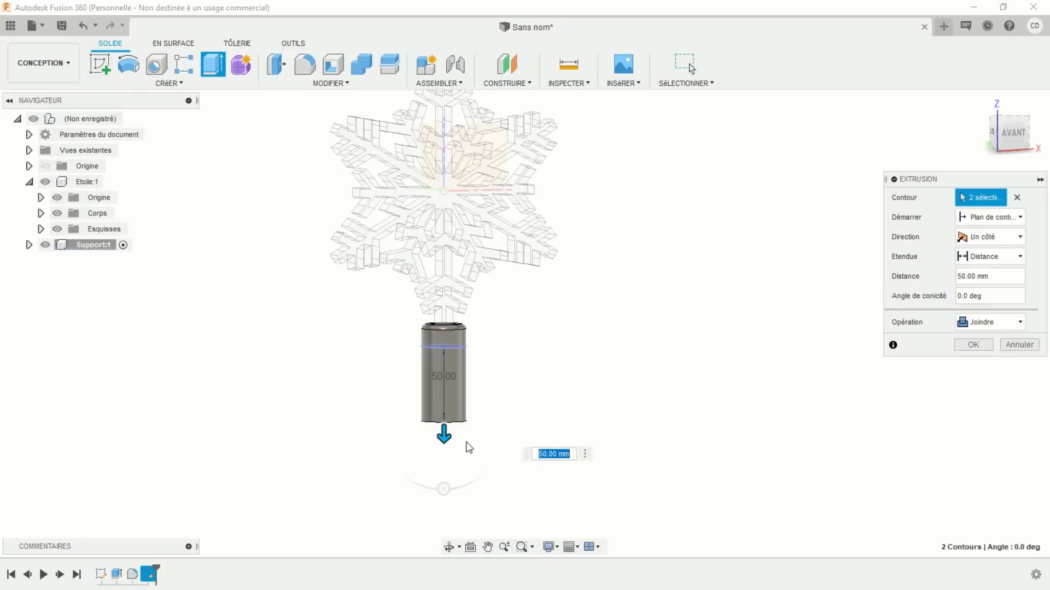
pyautogui.click(973, 345)
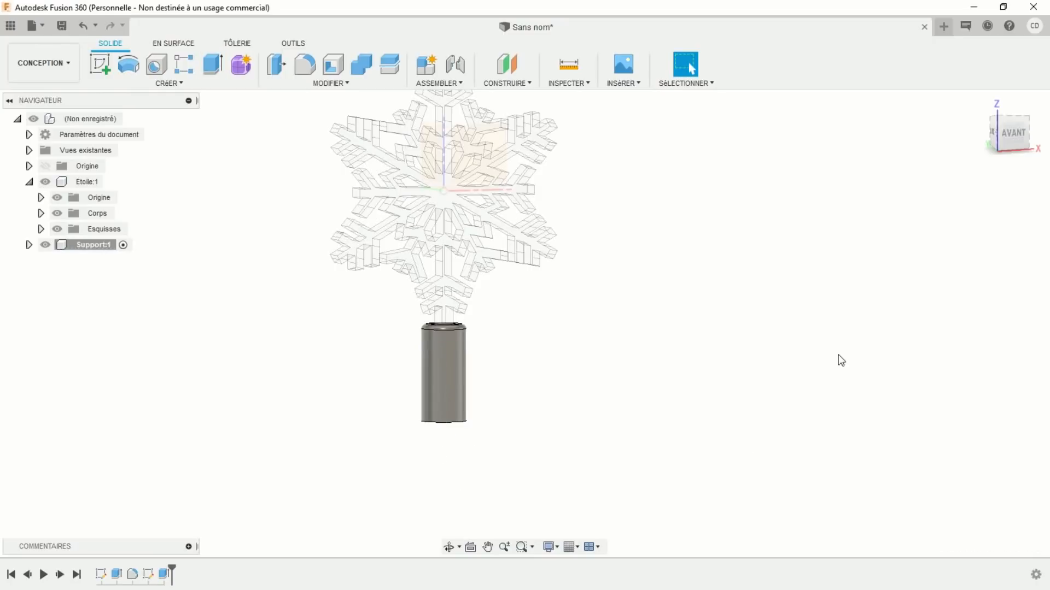
# Step: Create a simple hole centered on the Support's bottom face, 25 mm in diameter and 35 mm deep, with a 118° angled tip
pyautogui.scroll(-5, 663, 347)
pyautogui.moveTo(644, 370); pyautogui.dragTo(604, 297, button='middle')
pyautogui.scroll(3, 525, 322)
pyautogui.scroll(2, 603, 306)
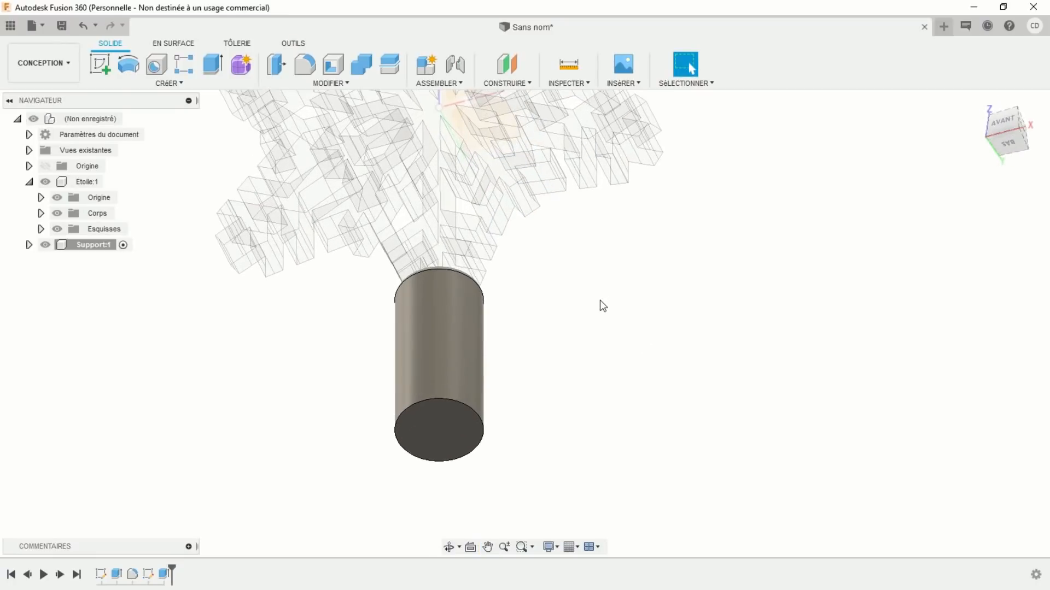
pyautogui.click(156, 67)
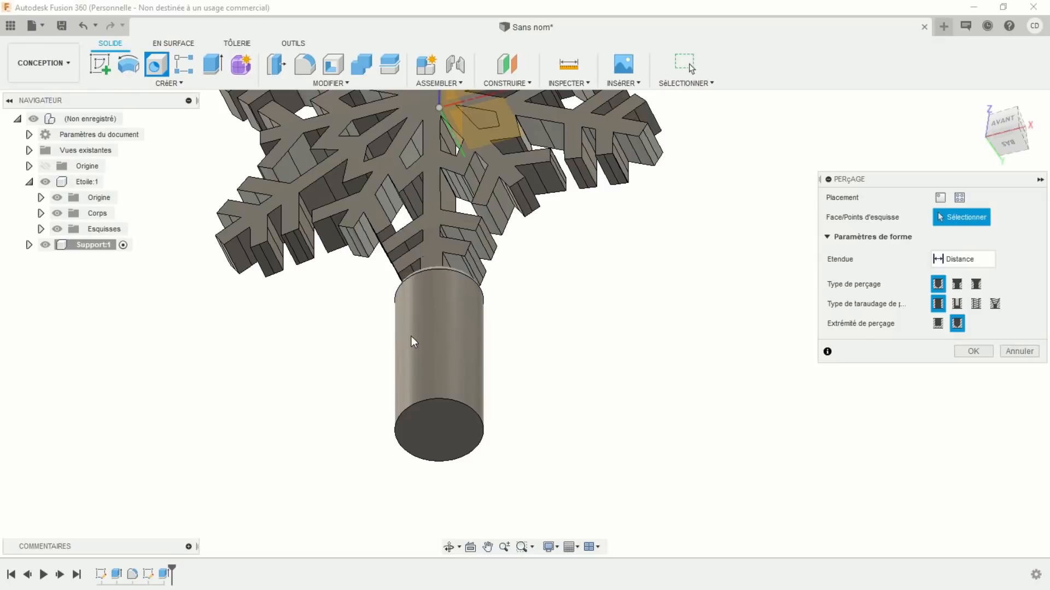
pyautogui.click(448, 427)
pyautogui.scroll(1, 811, 402)
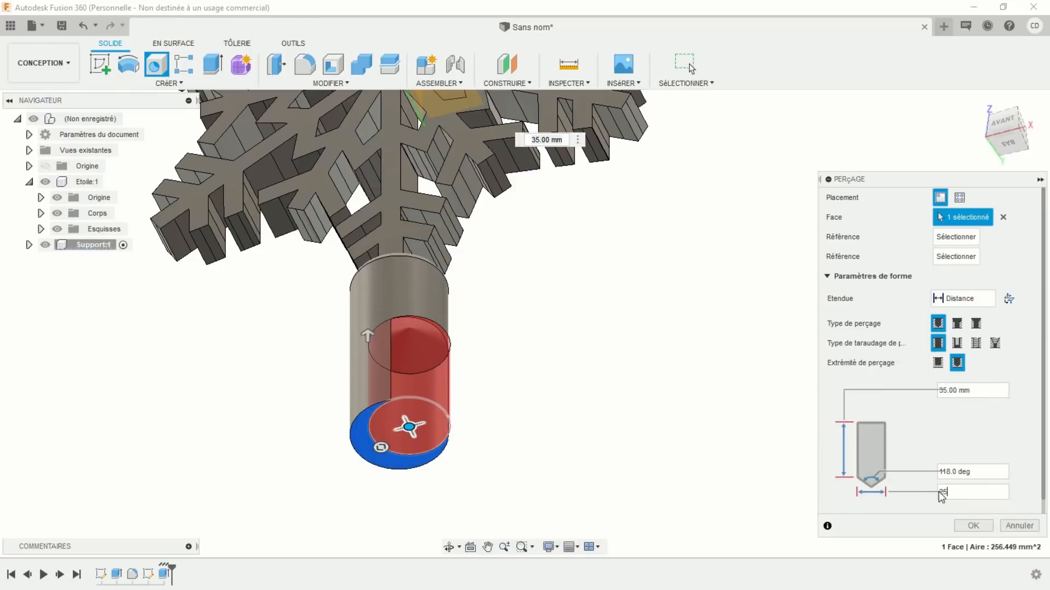
pyautogui.scroll(3, 481, 470)
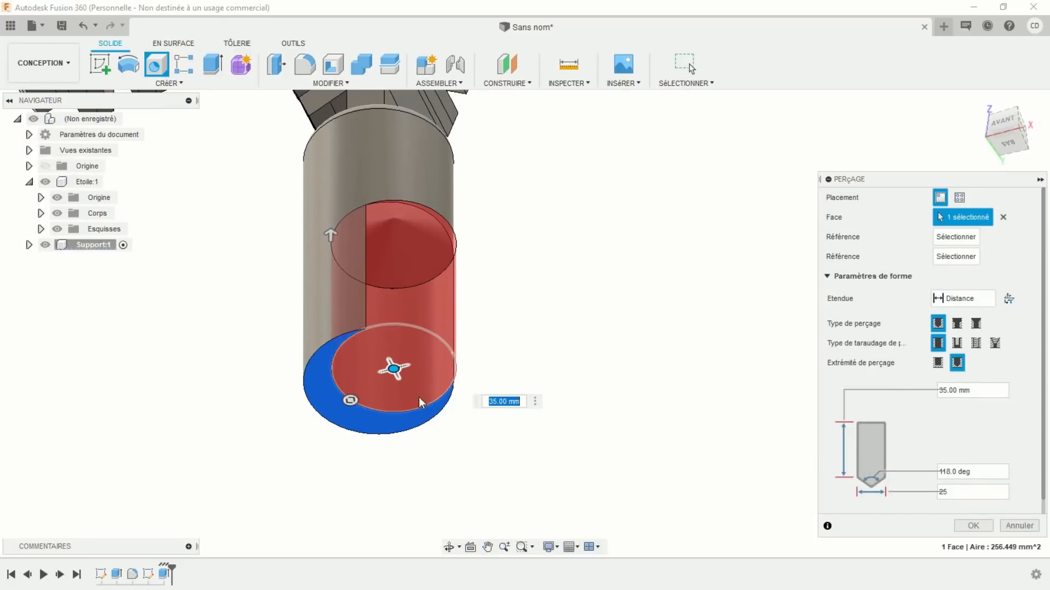
pyautogui.moveTo(392, 367); pyautogui.dragTo(378, 381)
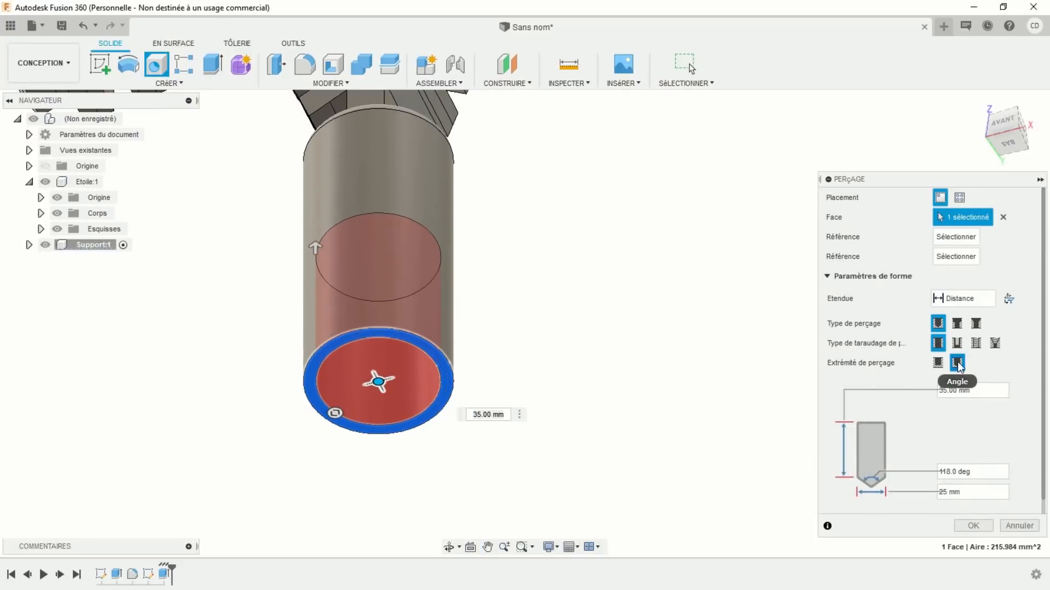
pyautogui.scroll(-4, 553, 322)
pyautogui.keyDown('shift'); pyautogui.moveTo(554, 322); pyautogui.dragTo(579, 357, button='middle'); pyautogui.keyUp('shift')
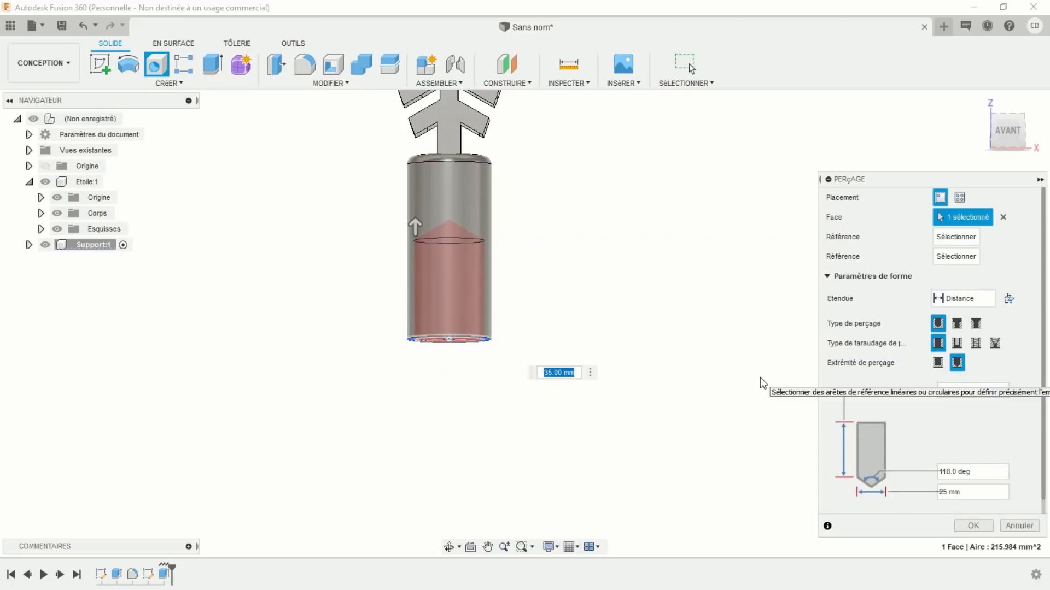
pyautogui.click(973, 526)
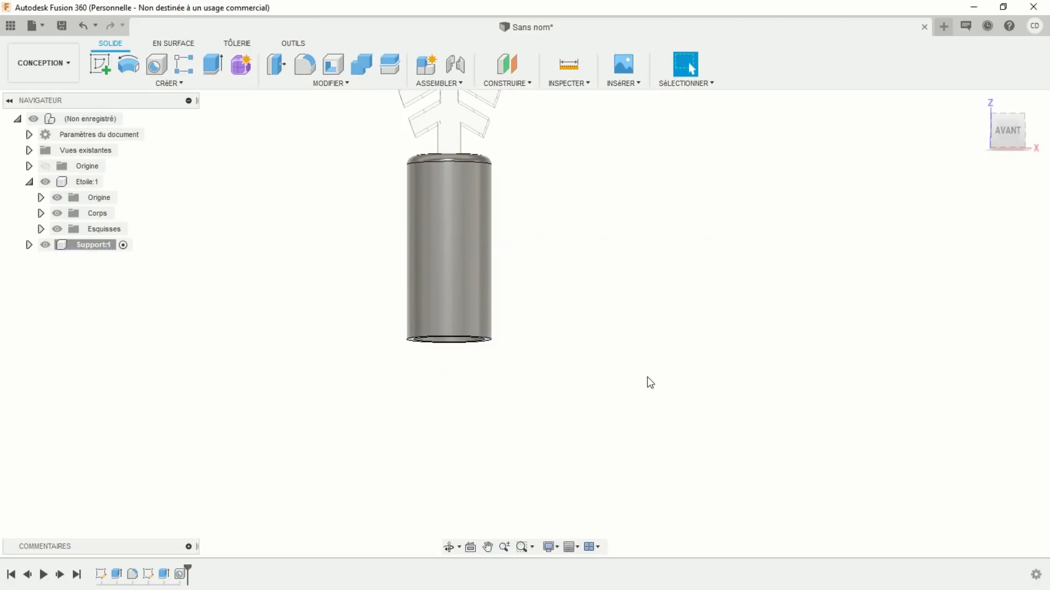
# Step: Activate the top-level component and hide the origin of the Etoile component
pyautogui.keyDown('shift'); pyautogui.moveTo(522, 345); pyautogui.dragTo(494, 363, button='middle'); pyautogui.keyUp('shift')
pyautogui.scroll(-5, 539, 298)
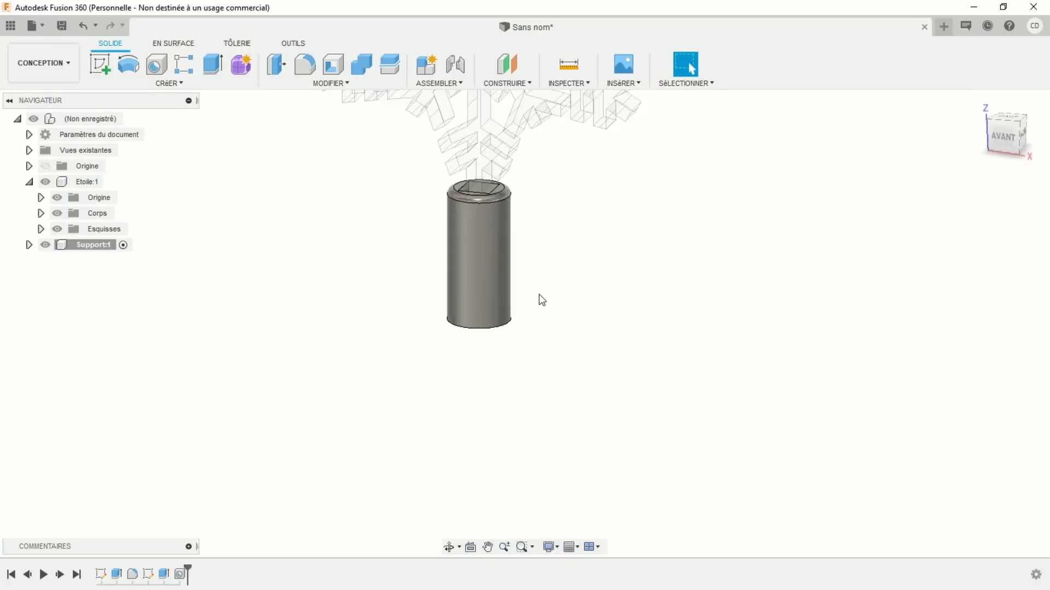
pyautogui.scroll(-2, 533, 298)
pyautogui.moveTo(530, 290); pyautogui.dragTo(510, 344, button='middle')
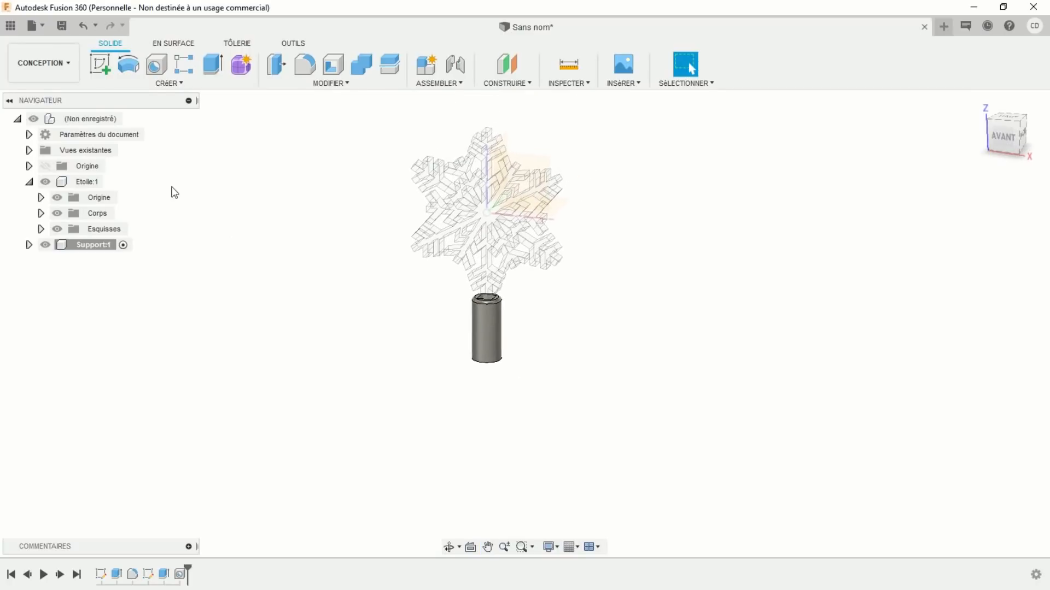
pyautogui.click(135, 119)
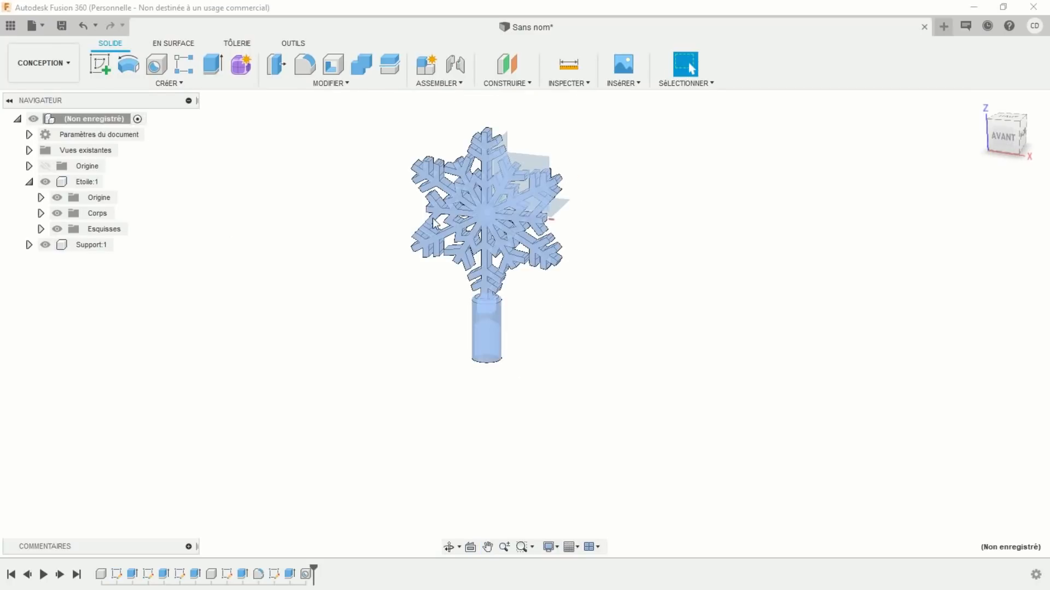
pyautogui.moveTo(567, 341); pyautogui.dragTo(553, 359, button='middle')
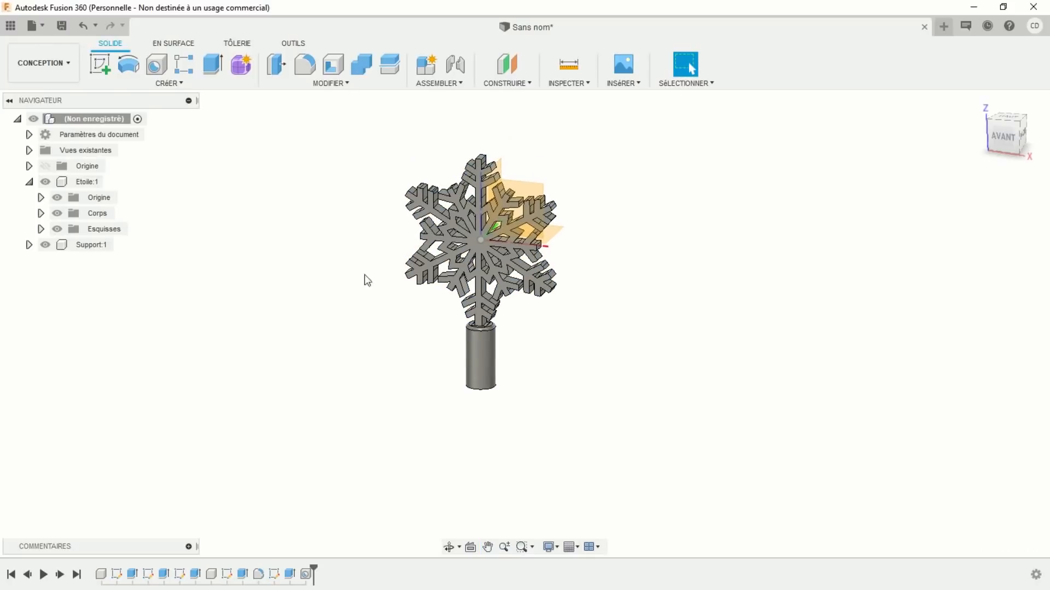
pyautogui.click(56, 197)
pyautogui.scroll(-2, 530, 366)
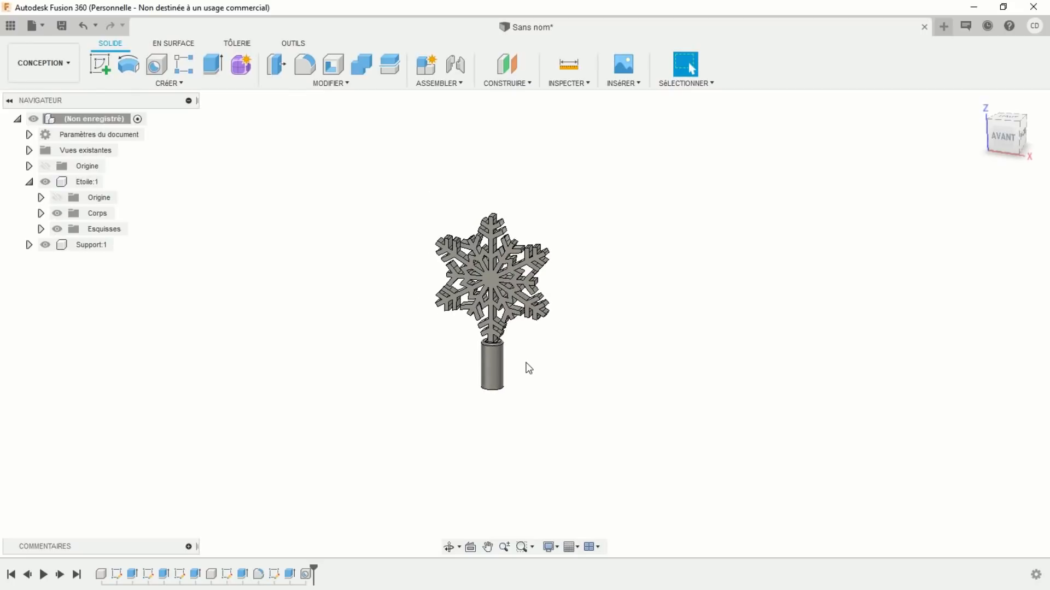
pyautogui.scroll(3, 529, 368)
pyautogui.keyDown('shift'); pyautogui.moveTo(529, 370); pyautogui.dragTo(547, 387, button='middle'); pyautogui.keyUp('shift')
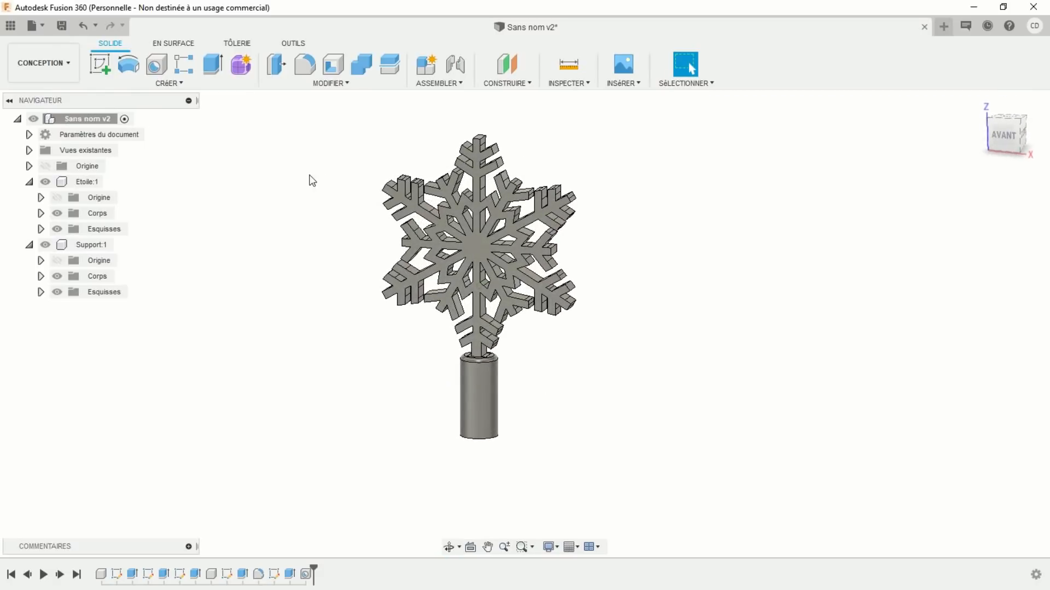
# Step: Export the Etoile component for 3D printing as an STL file named Etoile, with high refinement
pyautogui.click(42, 29)
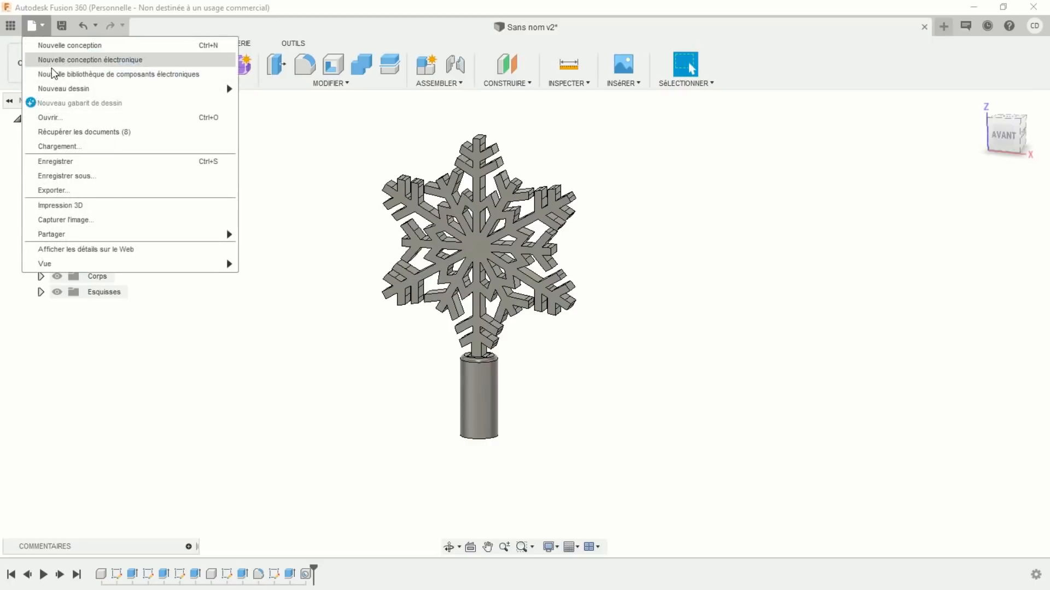
pyautogui.click(89, 205)
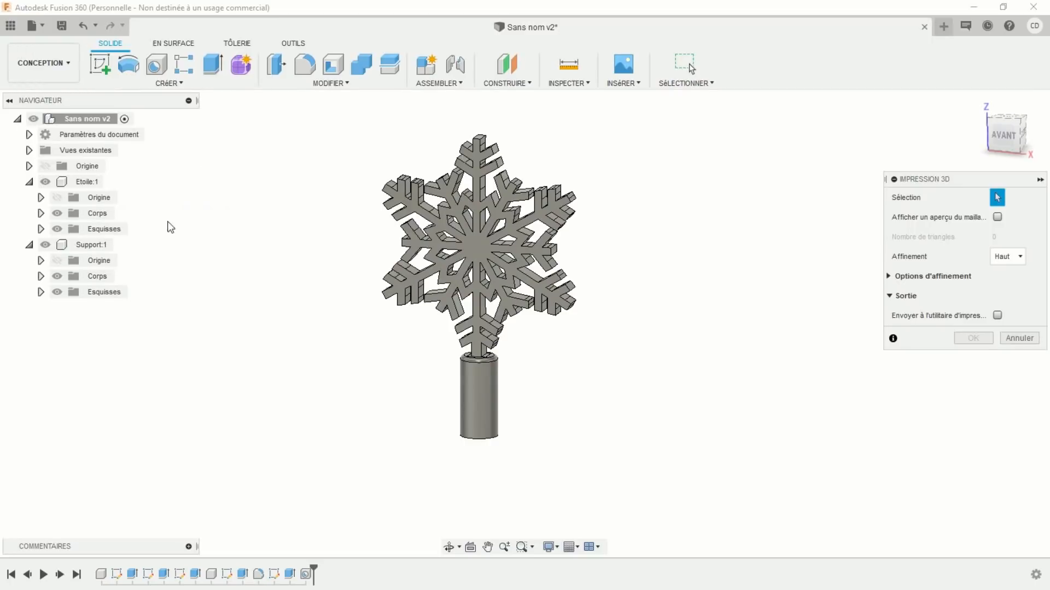
pyautogui.click(98, 214)
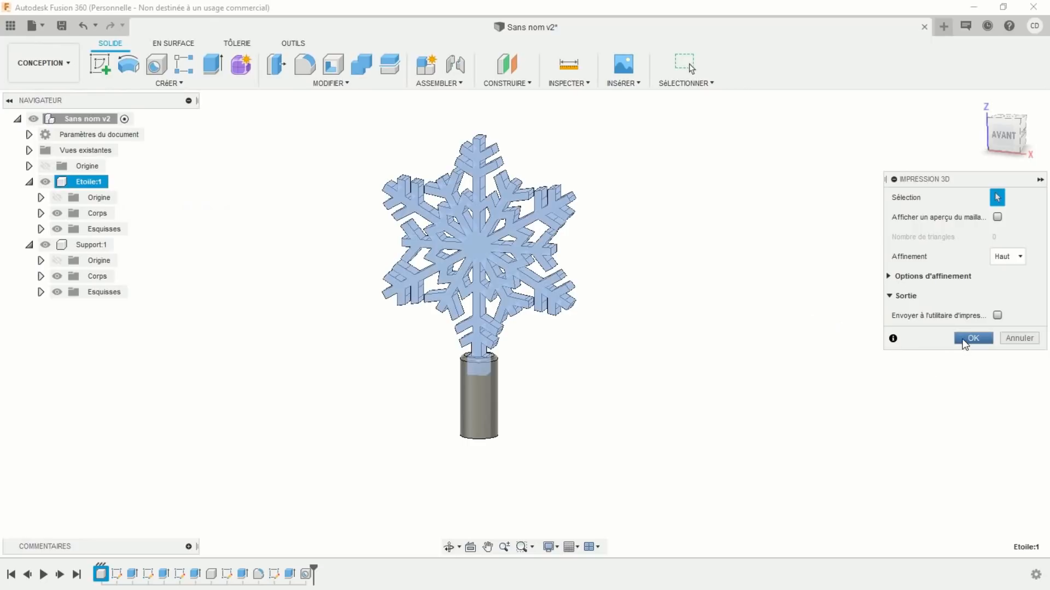
pyautogui.click(973, 338)
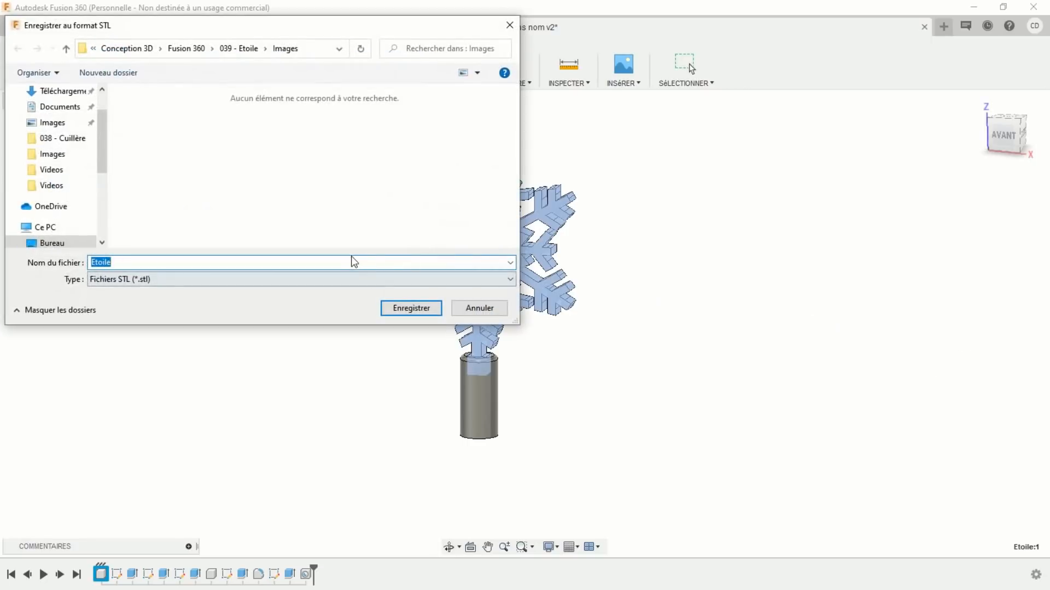
pyautogui.click(409, 308)
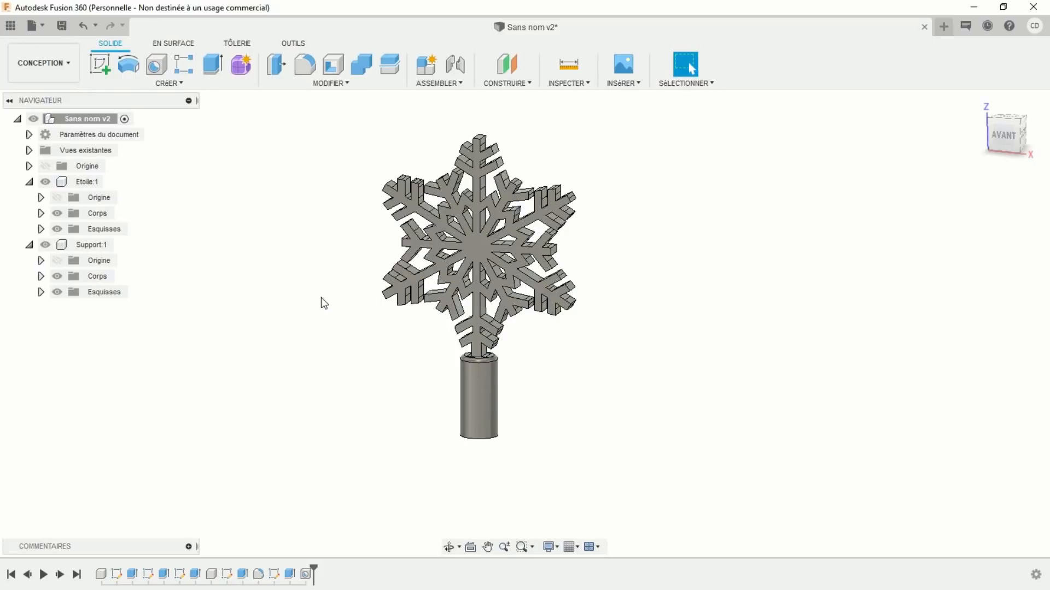
# Step: Export the Support component for 3D printing as an STL file named Support, with high refinement
pyautogui.click(44, 27)
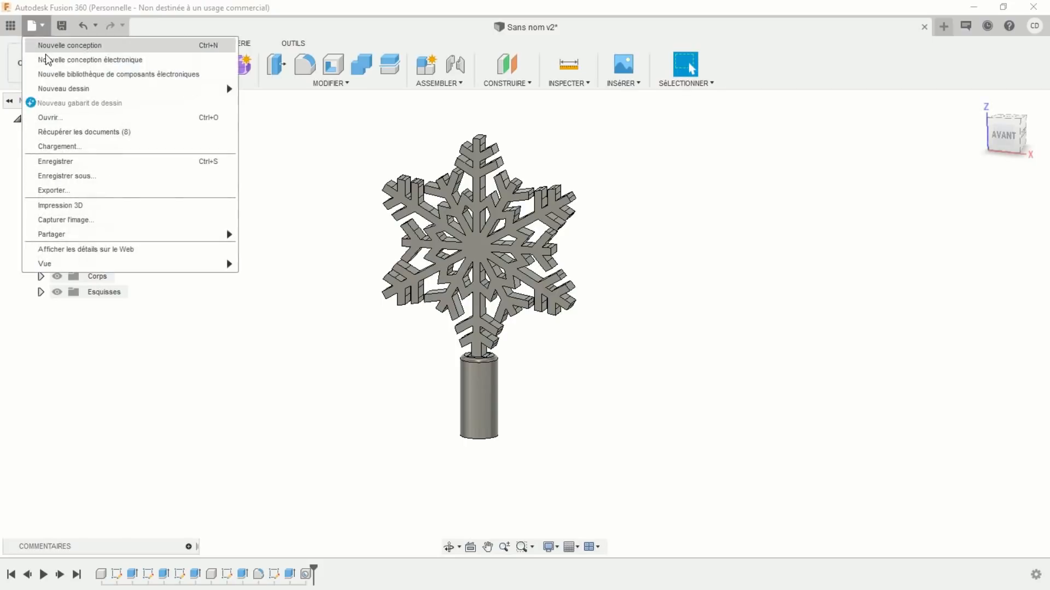
pyautogui.click(77, 207)
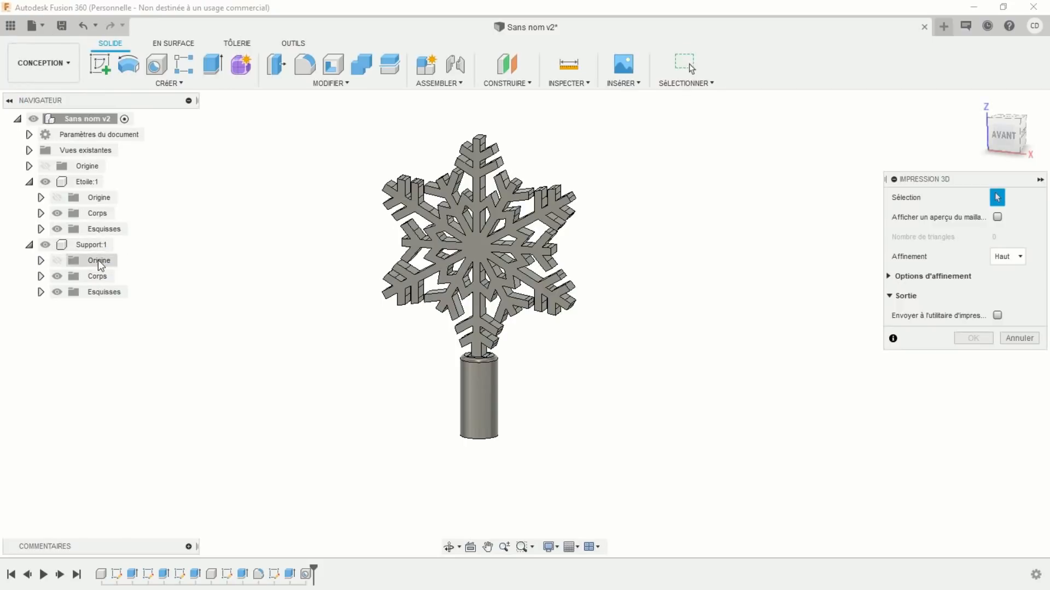
pyautogui.click(92, 245)
pyautogui.click(965, 339)
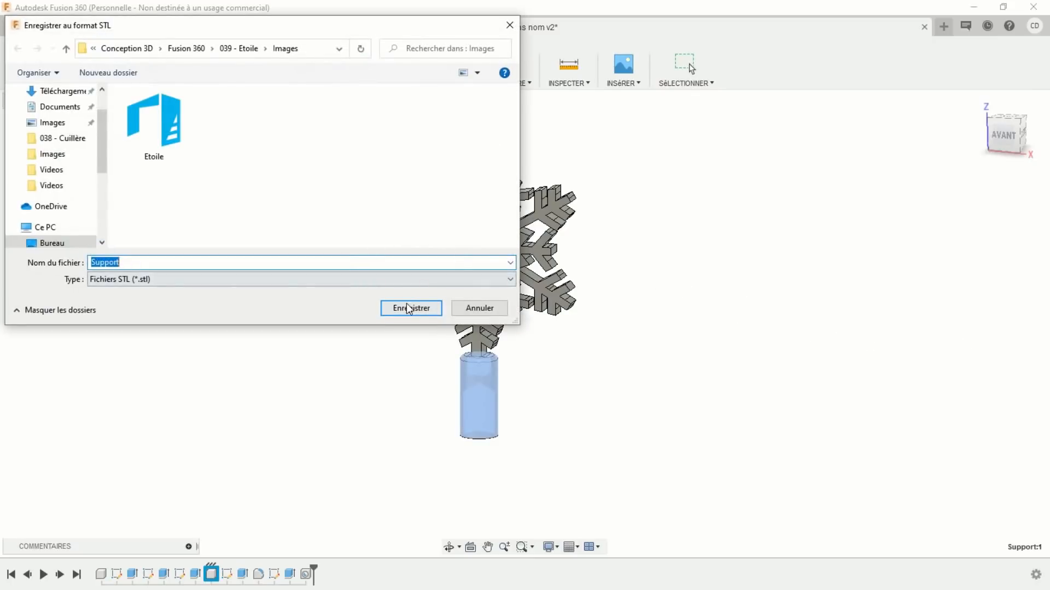
pyautogui.click(407, 305)
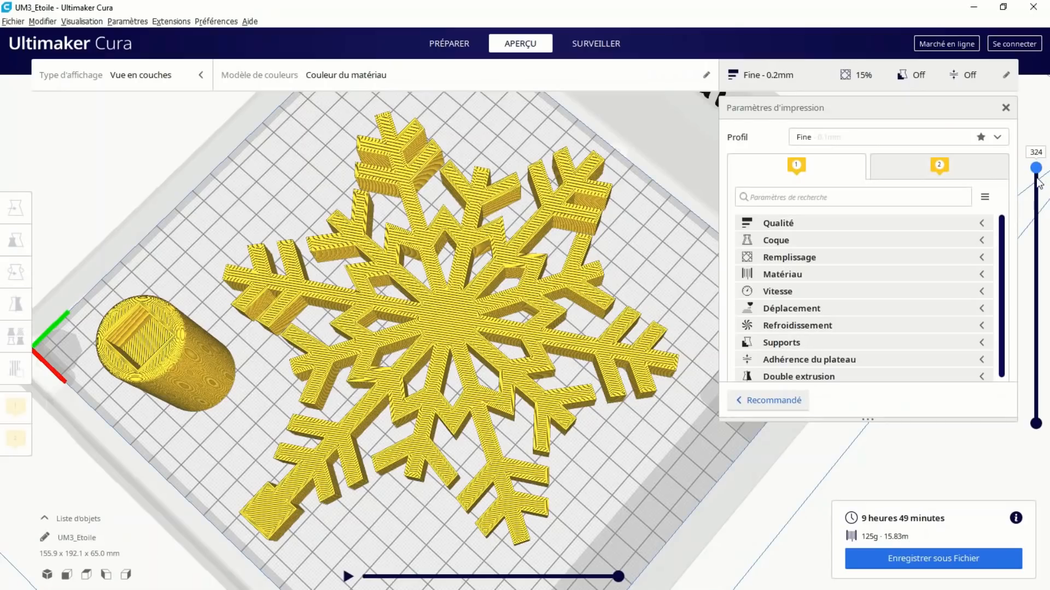
# Step: Switch to Ultimaker Cura and browse the layer preview of the sliced star and support
pyautogui.moveTo(1039, 183); pyautogui.dragTo(1008, 109)
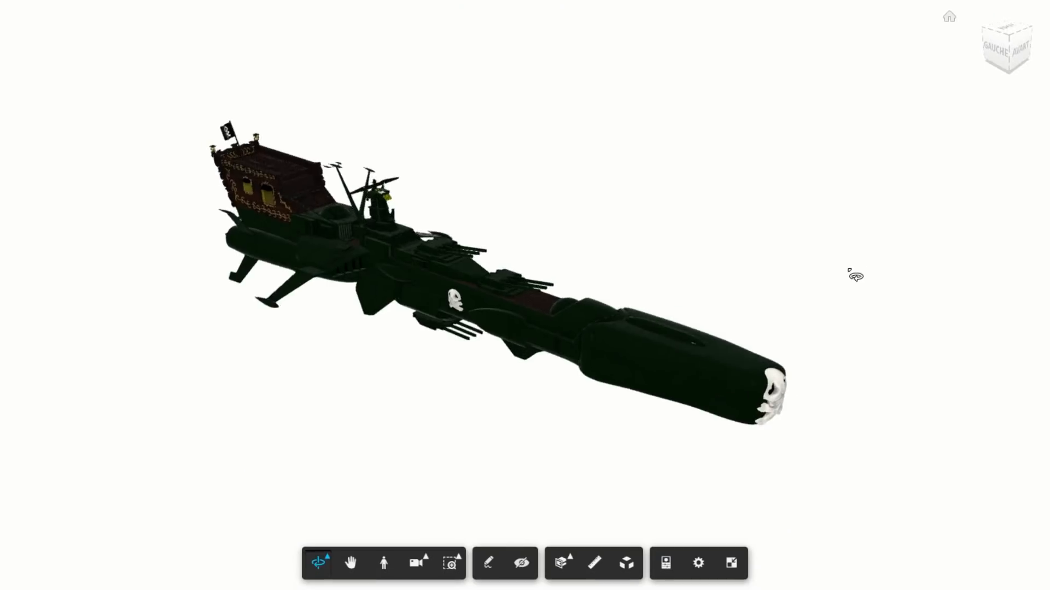
# Step: Switch to the 3D model viewer and examine the pirate spaceship's decorated stern, engines and hull side
pyautogui.moveTo(855, 274); pyautogui.dragTo(127, 248)
pyautogui.scroll(5, 606, 310)
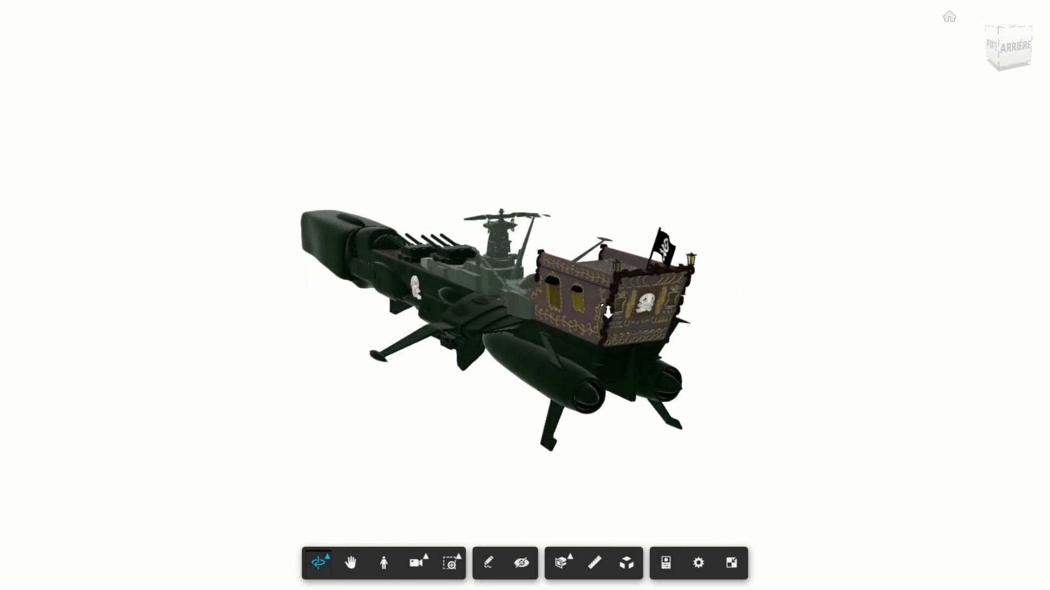
pyautogui.scroll(3, 618, 310)
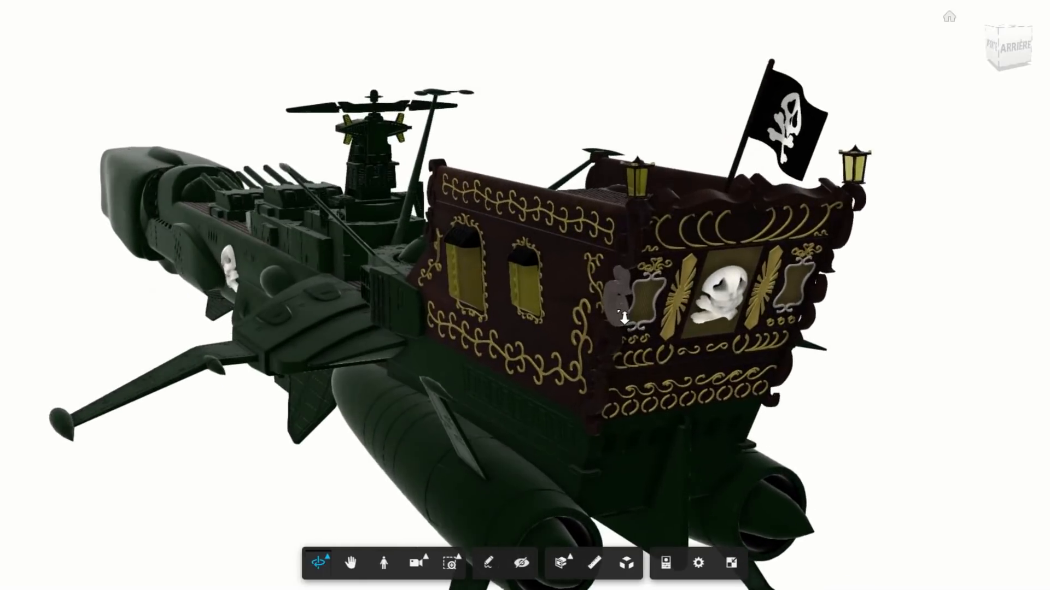
pyautogui.moveTo(821, 408); pyautogui.dragTo(804, 352, button='middle')
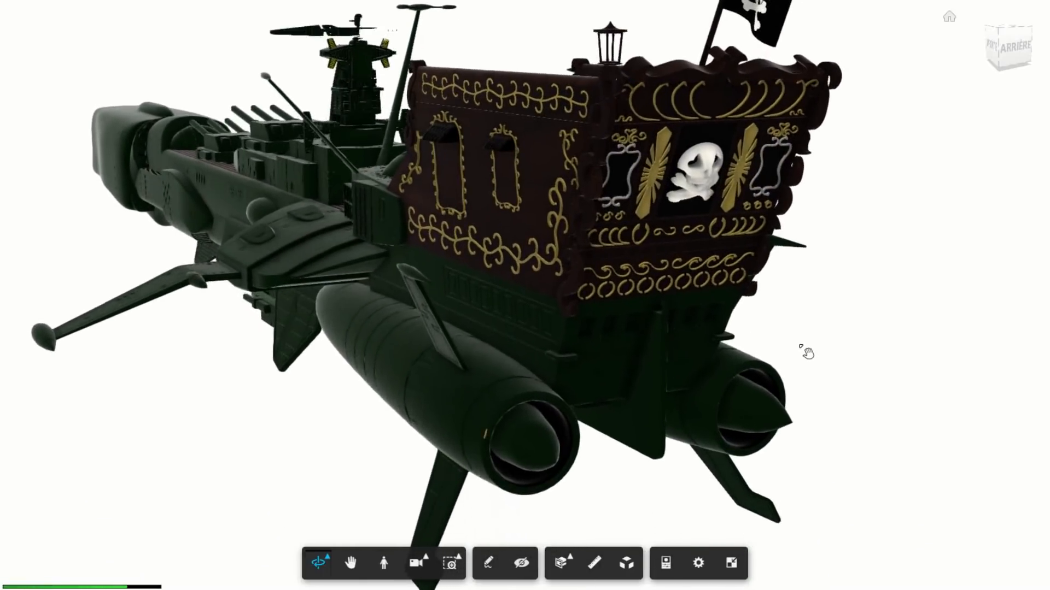
pyautogui.moveTo(804, 352); pyautogui.dragTo(590, 330)
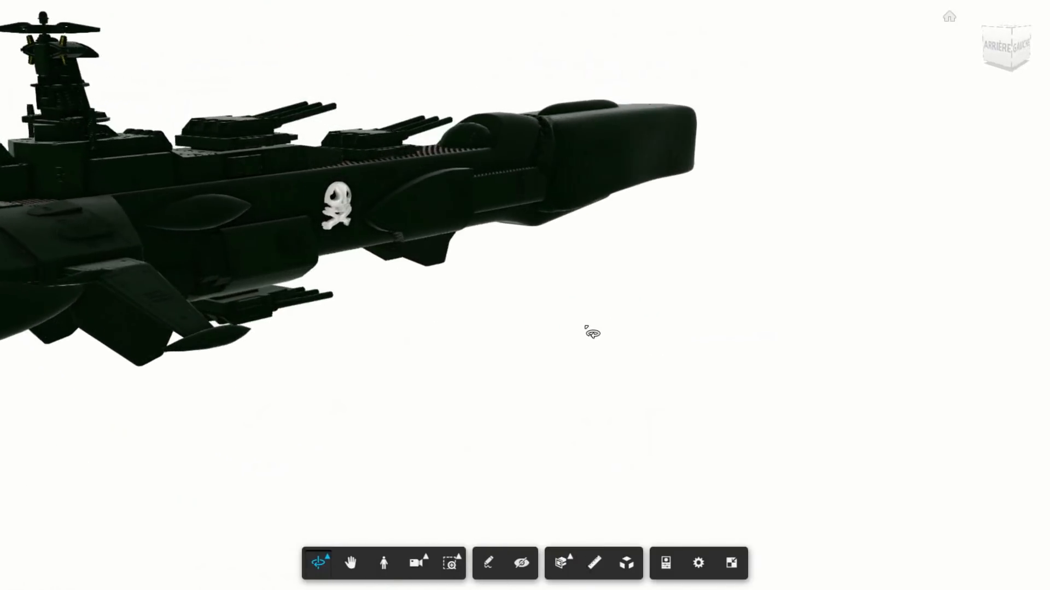
# Step: Examine the pirate spaceship from its bow and deck cannons back to the skull flag and rear engines
pyautogui.moveTo(591, 330); pyautogui.dragTo(1017, 358, button='middle')
pyautogui.scroll(2, 848, 330)
pyautogui.scroll(-5, 839, 333)
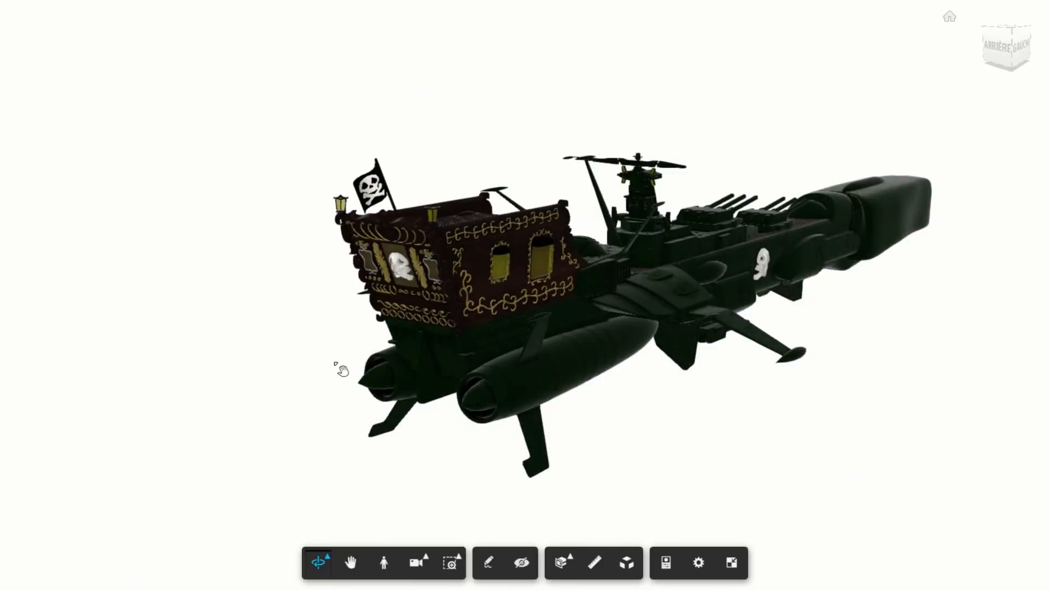
pyautogui.moveTo(339, 368); pyautogui.dragTo(289, 358, button='middle')
pyautogui.moveTo(289, 358); pyautogui.dragTo(547, 367)
pyautogui.moveTo(547, 368); pyautogui.dragTo(321, 393, button='middle')
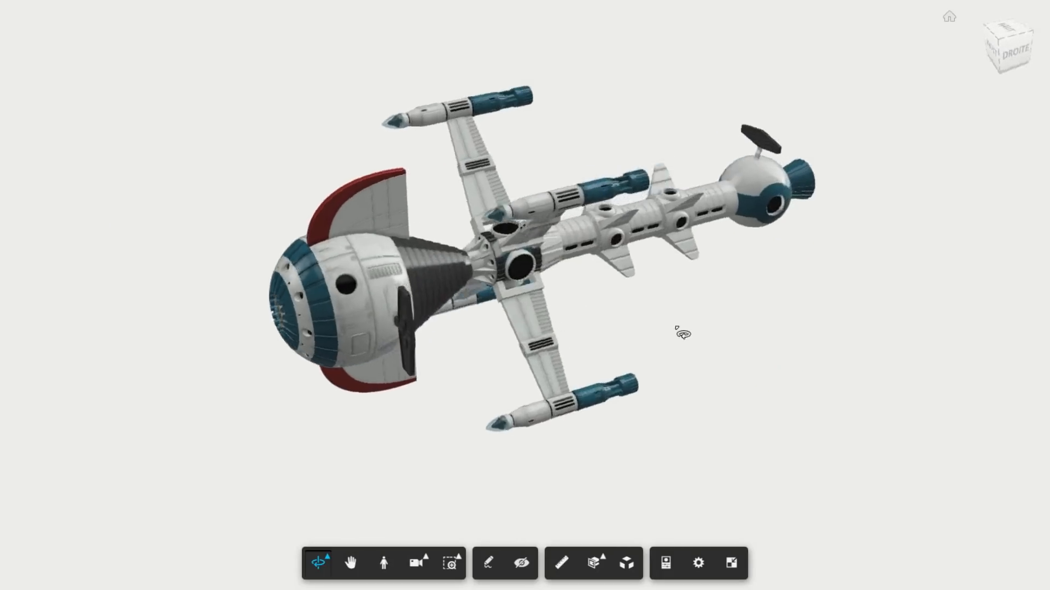
# Step: Examine the white and blue spaceship model from the side, rear and front, including its nose, fins and engine arms
pyautogui.moveTo(682, 334); pyautogui.dragTo(410, 333)
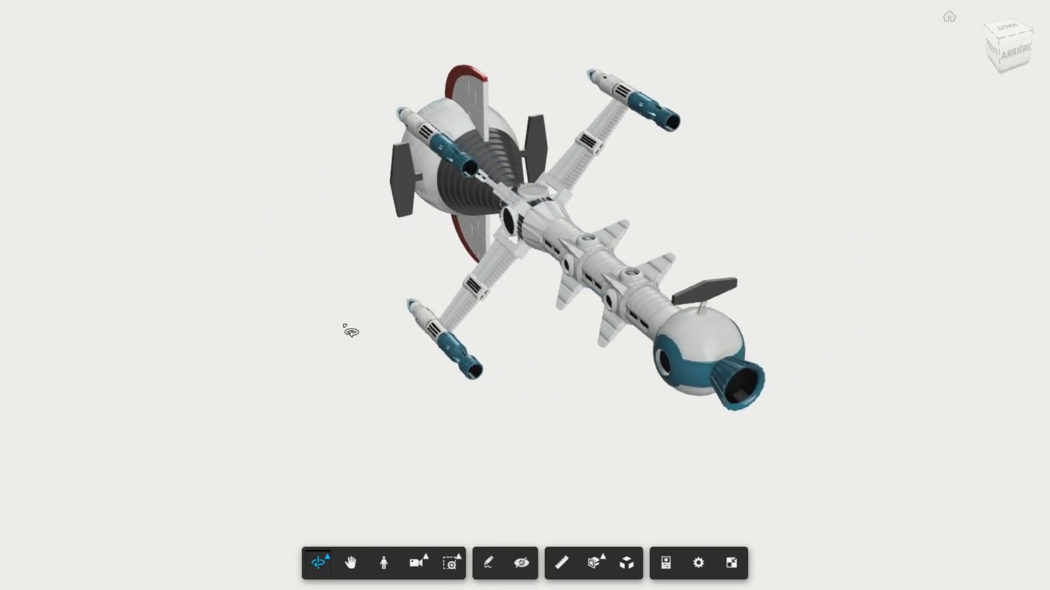
pyautogui.moveTo(198, 329); pyautogui.dragTo(121, 334)
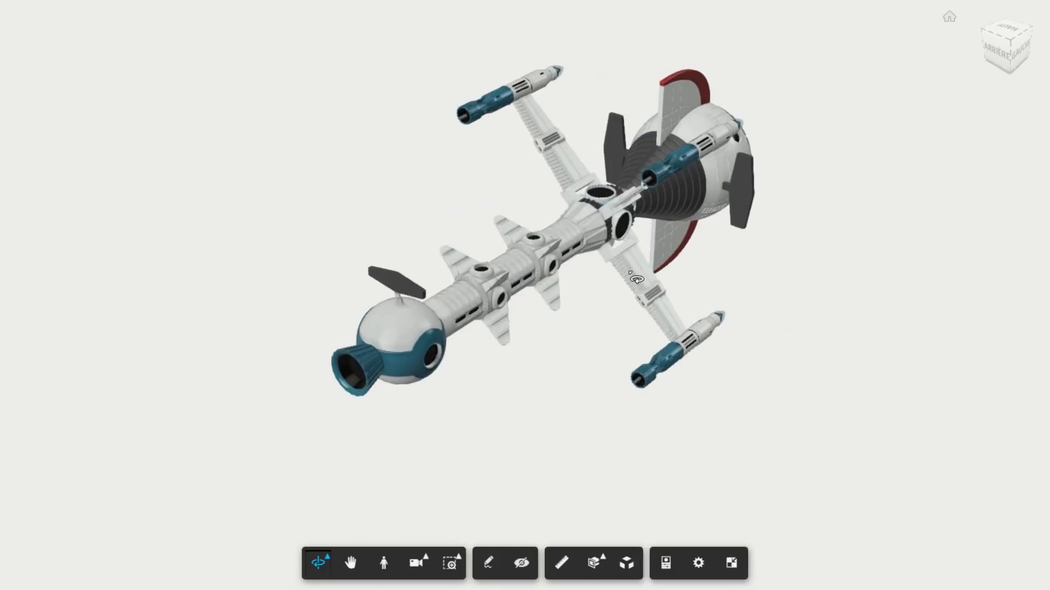
pyautogui.moveTo(789, 275); pyautogui.dragTo(500, 284)
pyautogui.moveTo(928, 264); pyautogui.dragTo(783, 224)
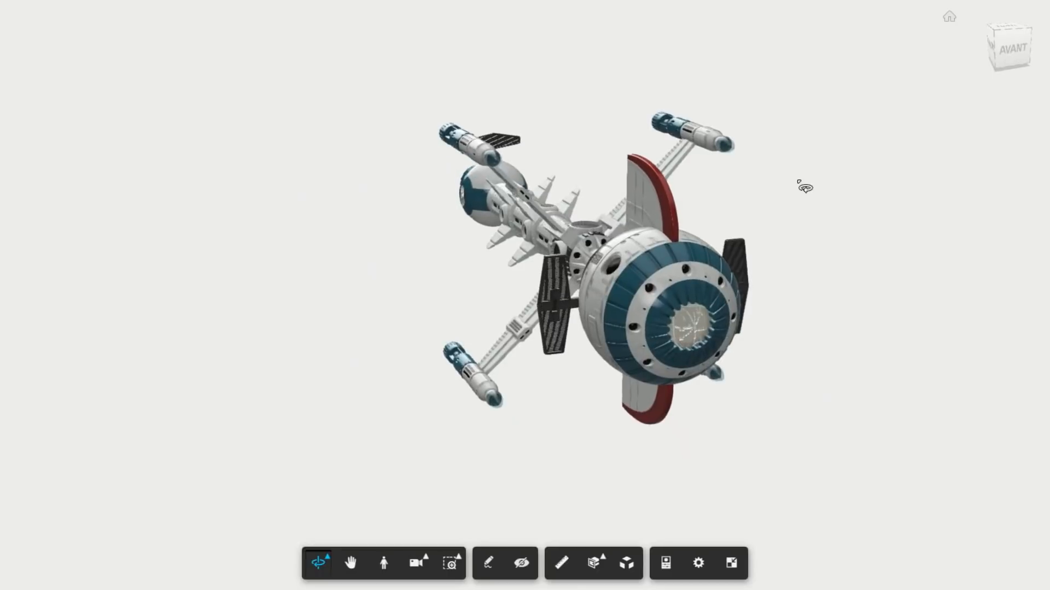
pyautogui.scroll(5, 791, 225)
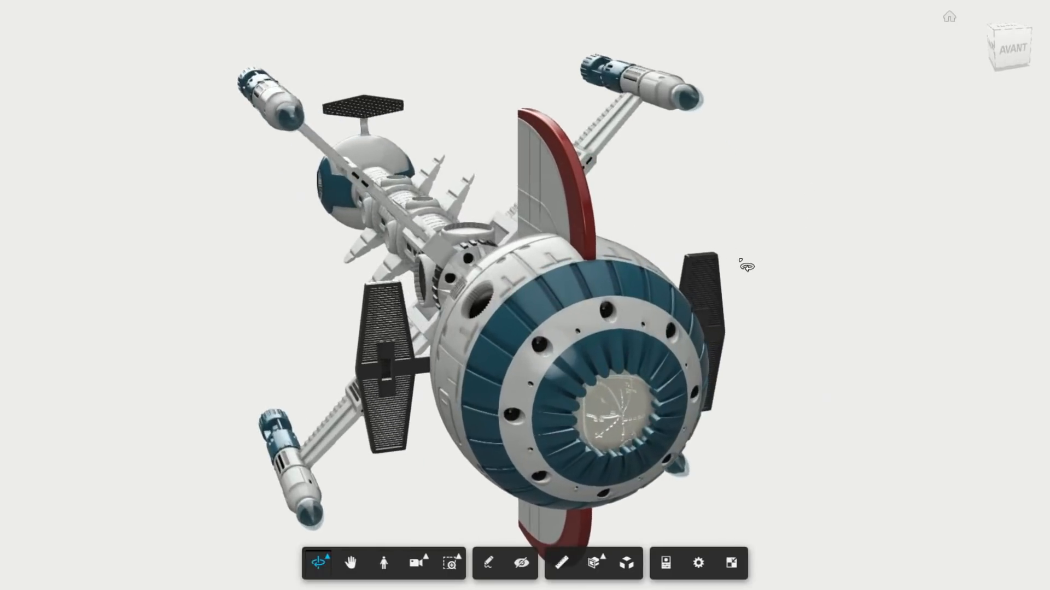
pyautogui.moveTo(788, 225); pyautogui.dragTo(577, 263)
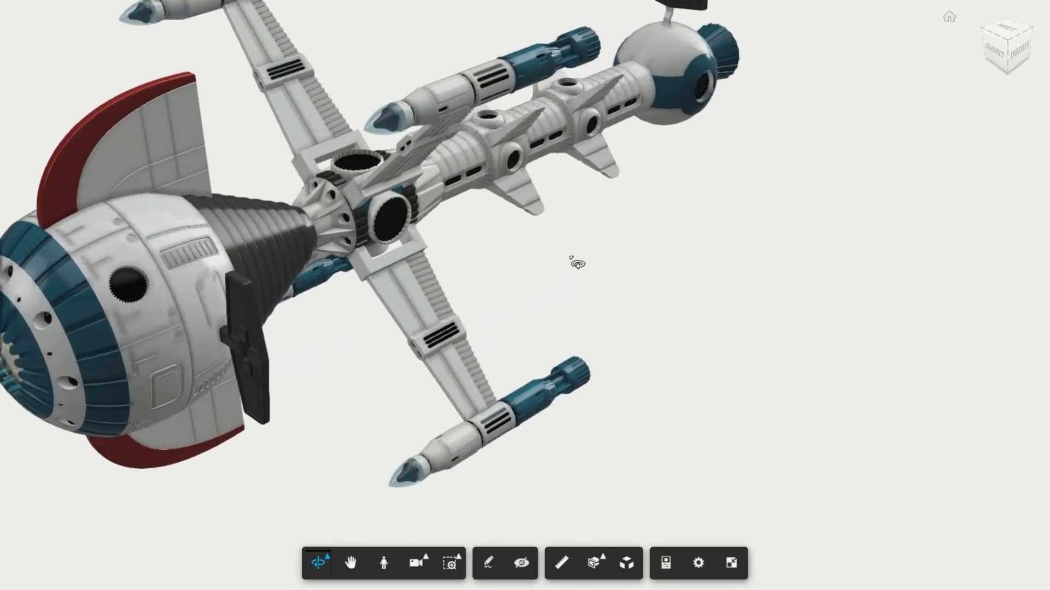
pyautogui.moveTo(580, 257); pyautogui.dragTo(630, 335, button='middle')
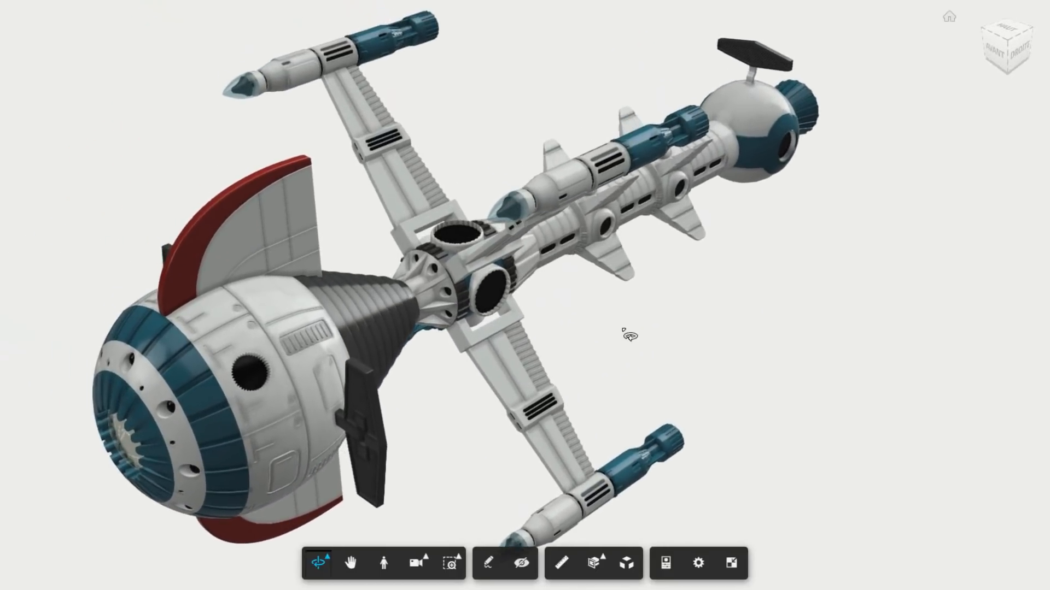
pyautogui.moveTo(428, 386); pyautogui.dragTo(776, 362)
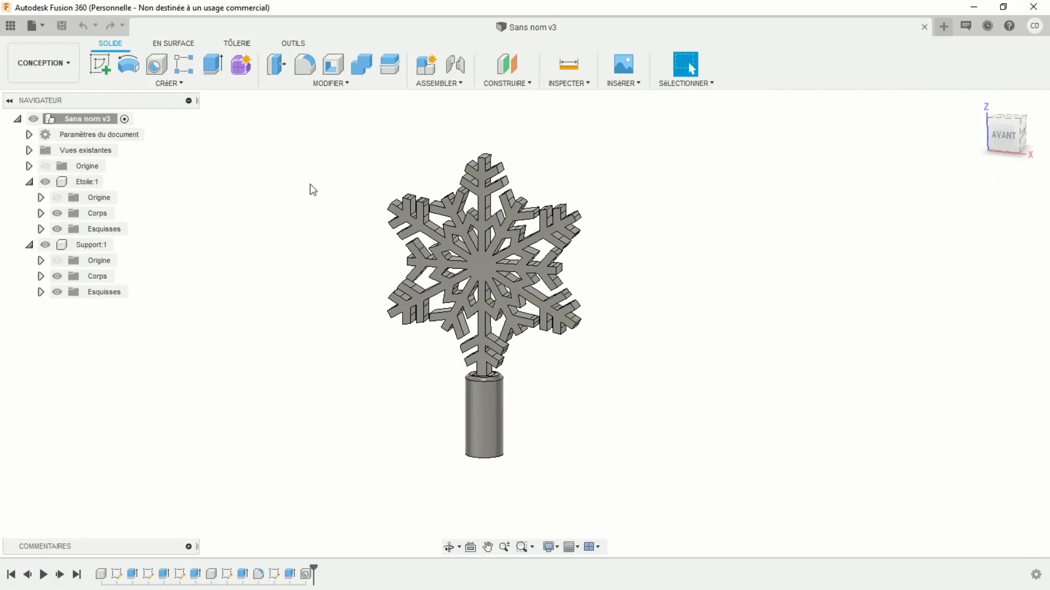
# Step: Open the web details of Assemblage Croix de Malte from My First Project and copy its public share link
pyautogui.click(10, 26)
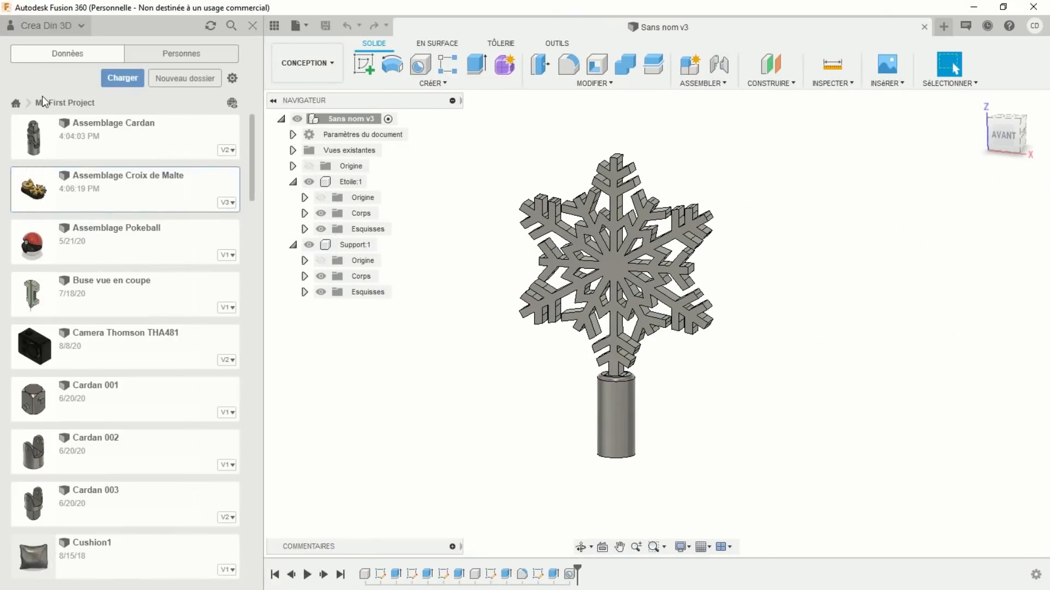
pyautogui.click(226, 203)
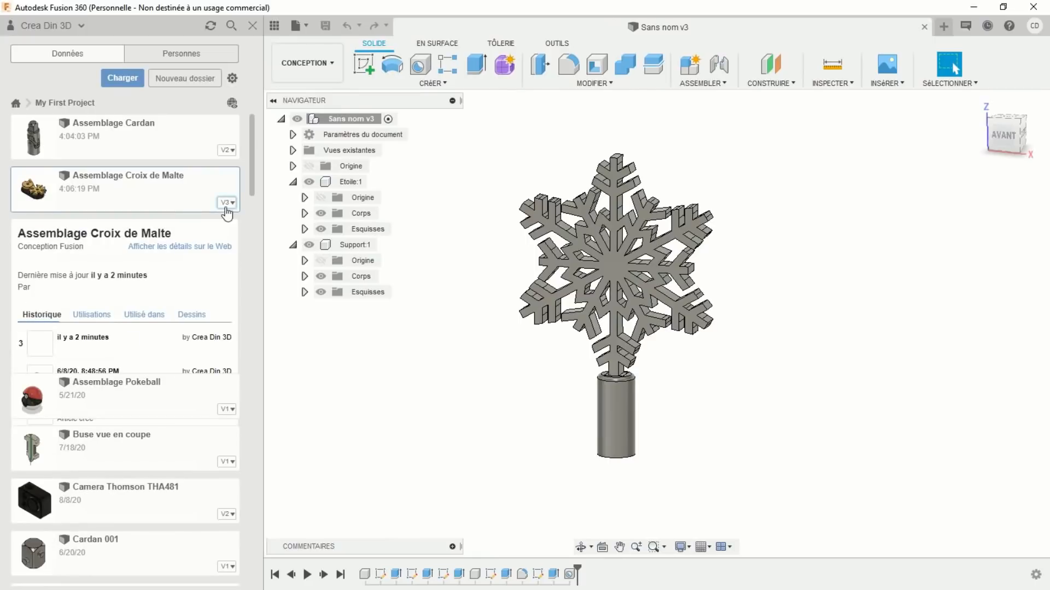
pyautogui.click(195, 247)
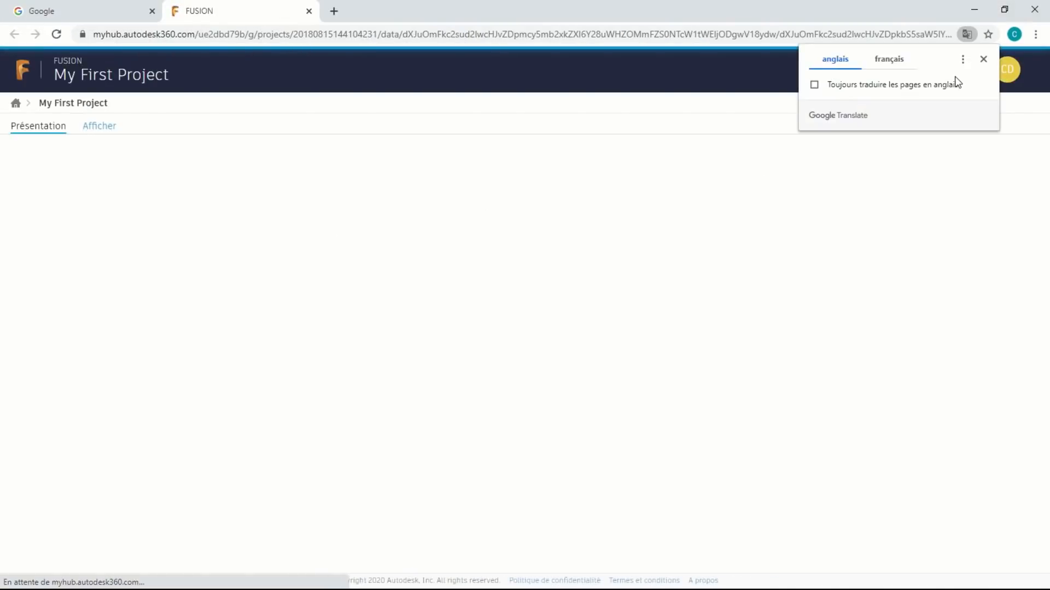
pyautogui.click(984, 60)
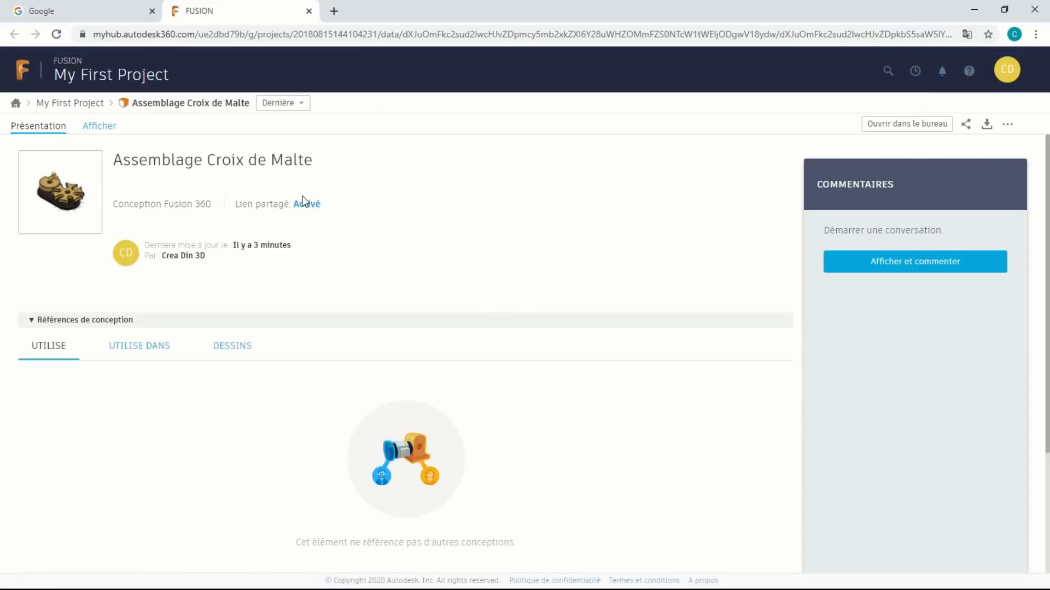
pyautogui.click(308, 204)
pyautogui.hotkey('ctrl', 'c')
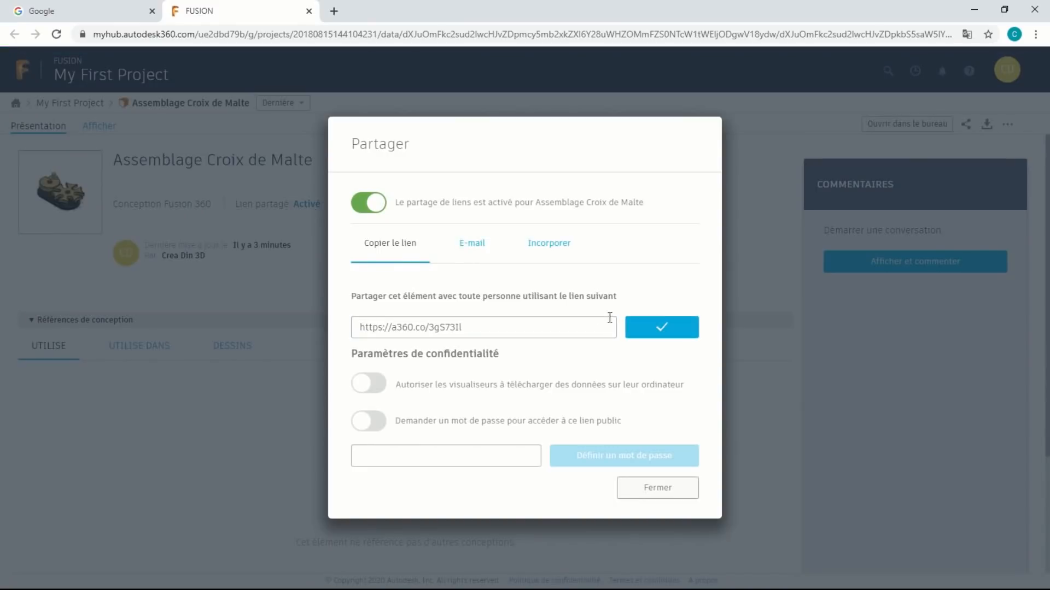
# Step: Open the copied share link in the Google browser tab and view the Maltese cross assembly from above
pyautogui.click(100, 5)
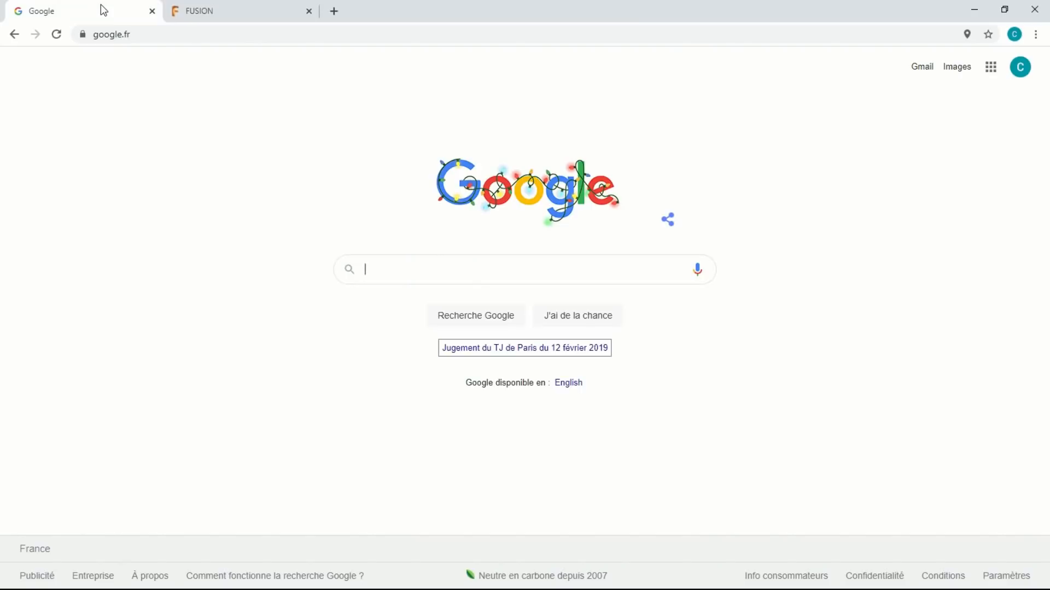
pyautogui.click(175, 35)
pyautogui.hotkey('ctrl', 'v')
pyautogui.press('Return')
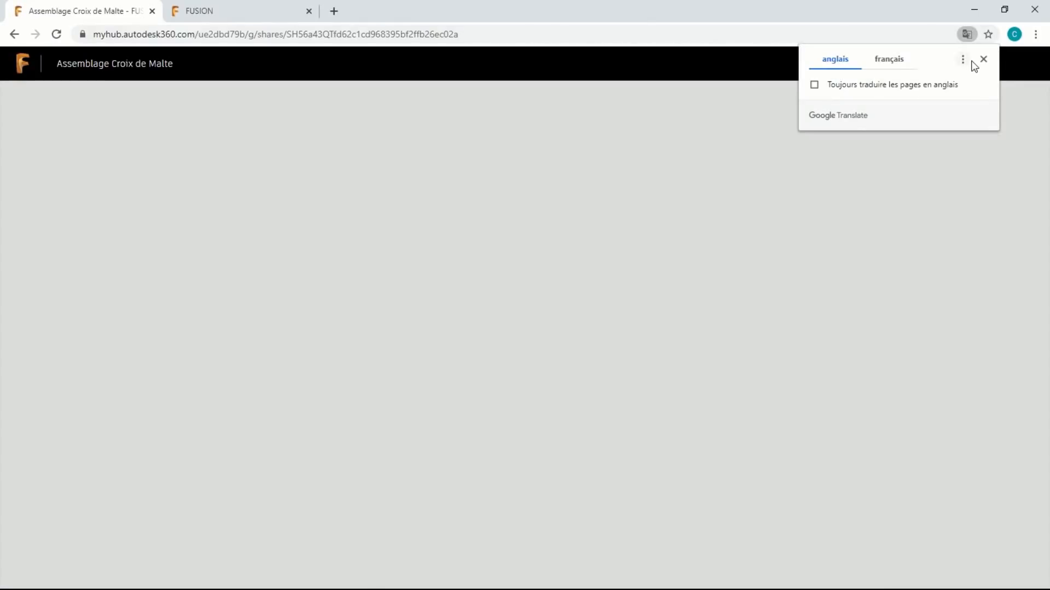
pyautogui.click(983, 60)
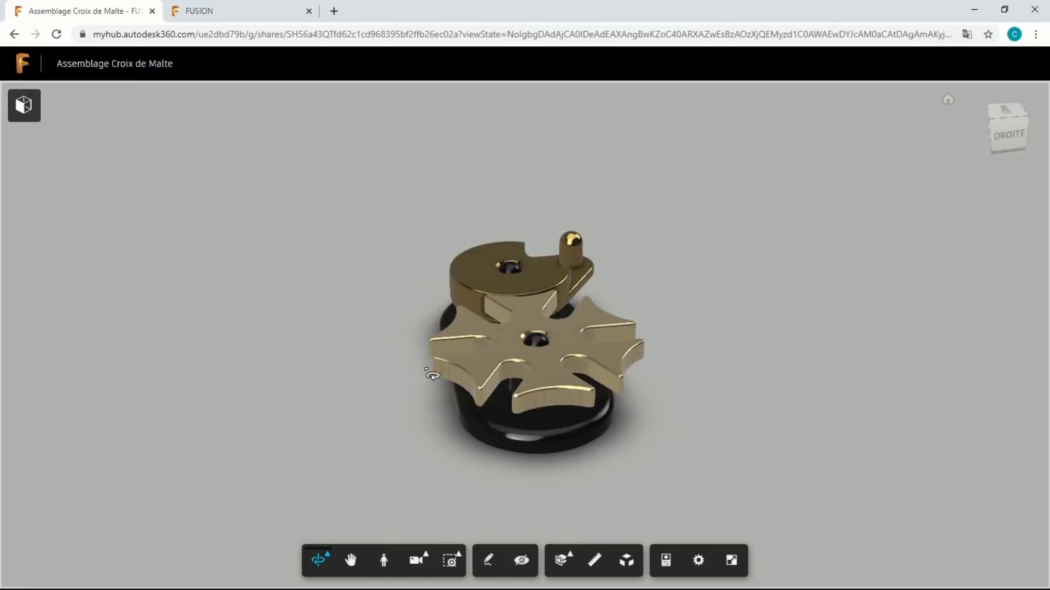
pyautogui.moveTo(431, 374); pyautogui.dragTo(216, 394)
pyautogui.moveTo(522, 404); pyautogui.dragTo(410, 317)
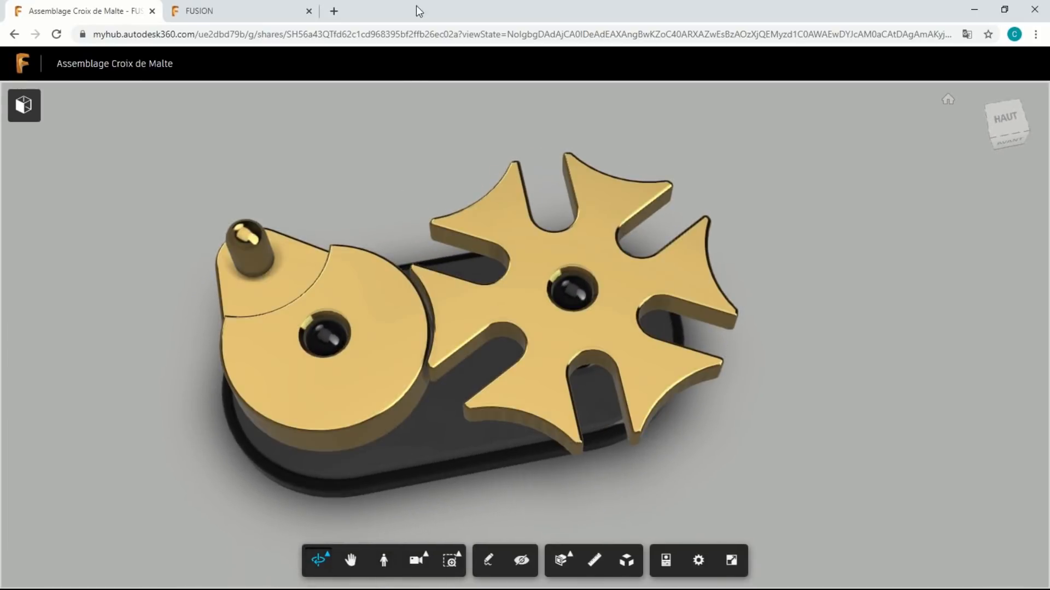